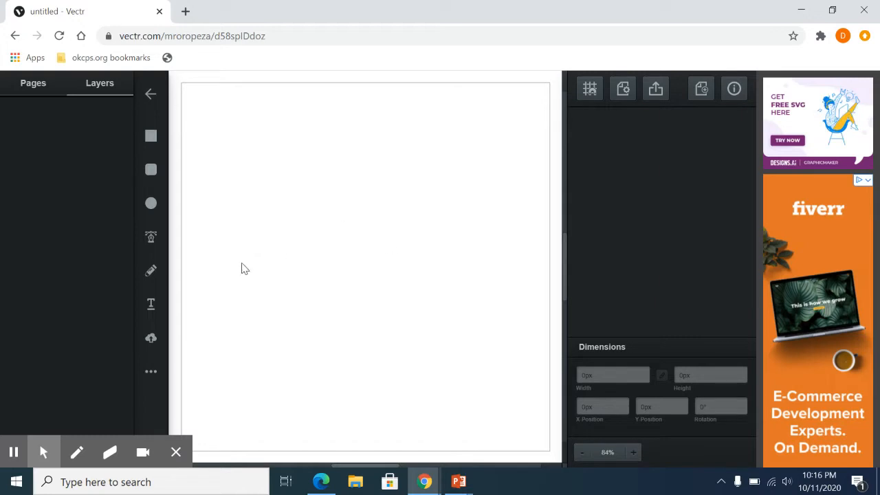
Step: Draw a small ellipse about 115 by 107 px for the hair bun and place it near the canvas's upper middle
click(149, 205)
drag(308, 166, 377, 233)
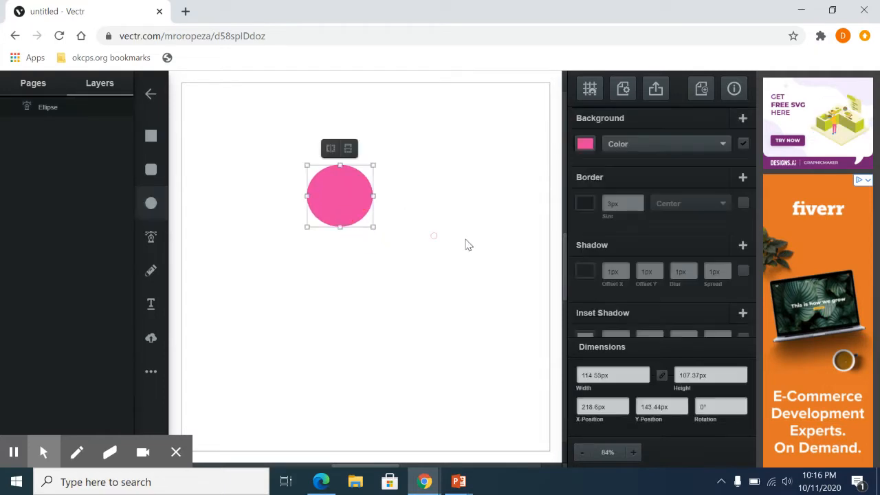
drag(344, 203, 345, 158)
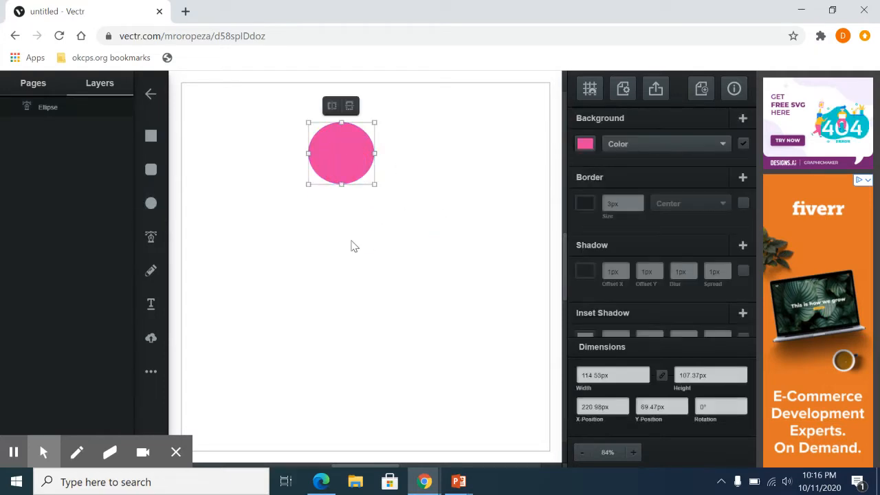
Step: Draw a larger ellipse about 186 by 183 px and position it just below the small one
click(151, 203)
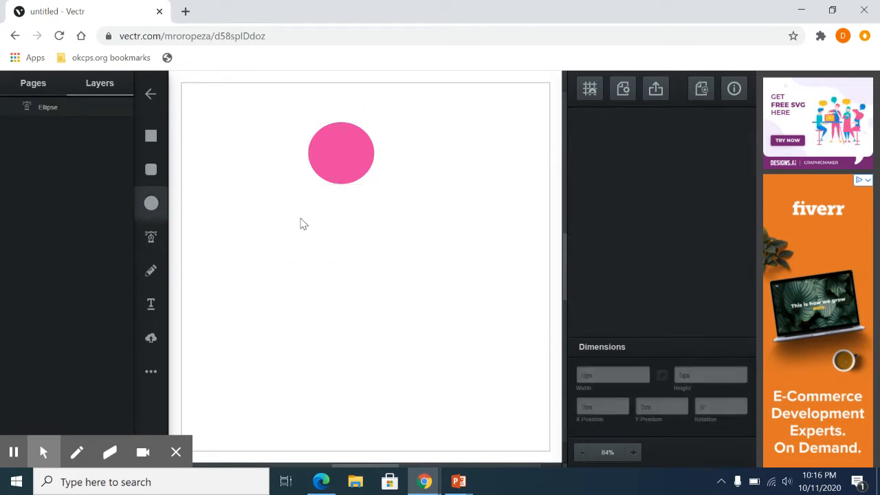
drag(301, 219, 408, 324)
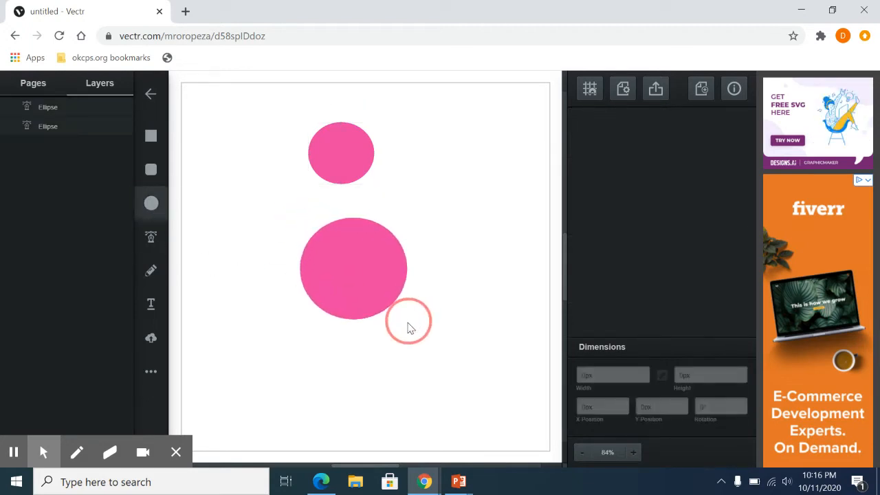
drag(369, 265, 351, 238)
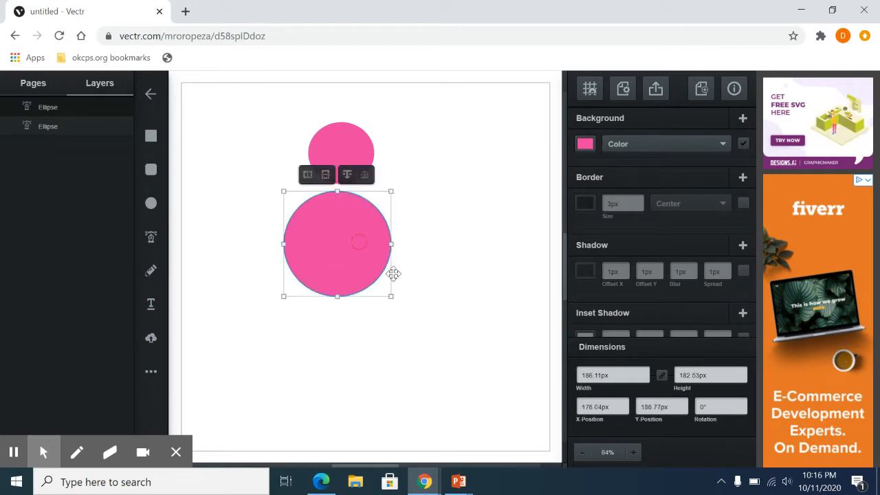
Step: Reshape the large ellipse into an arch by pulling its bottom node up inside and lowering both side nodes together
double_click(333, 238)
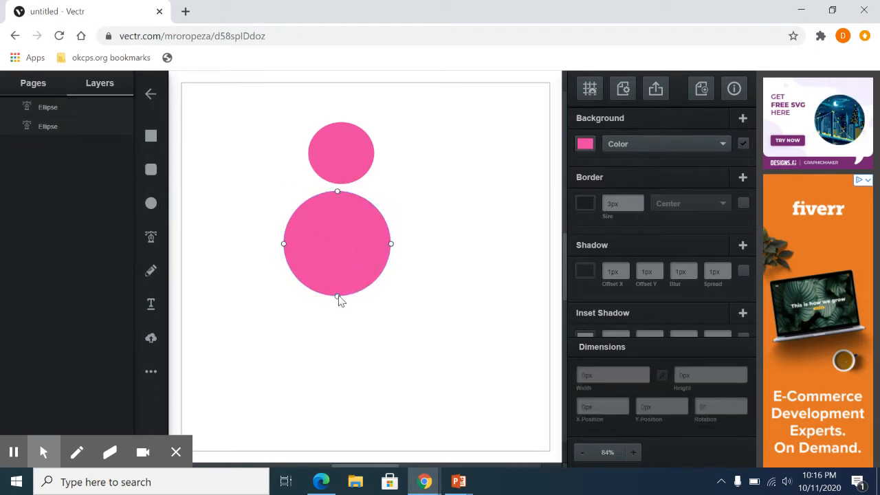
drag(340, 299, 335, 222)
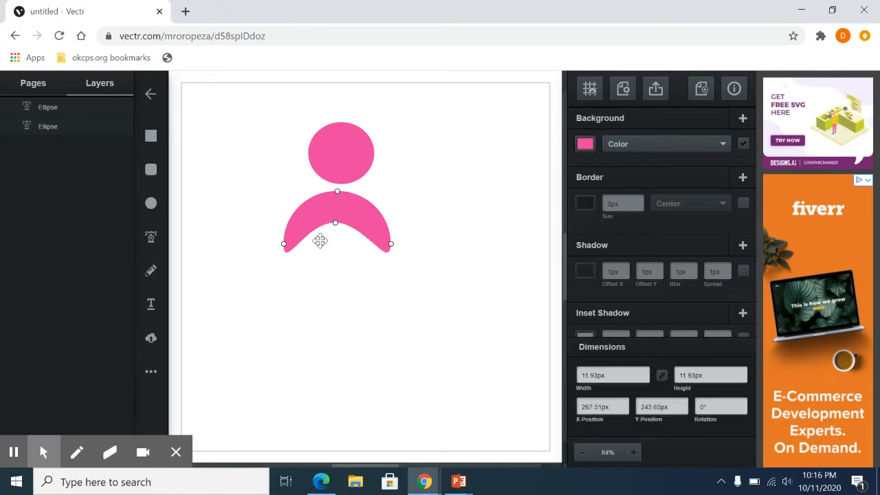
click(389, 245)
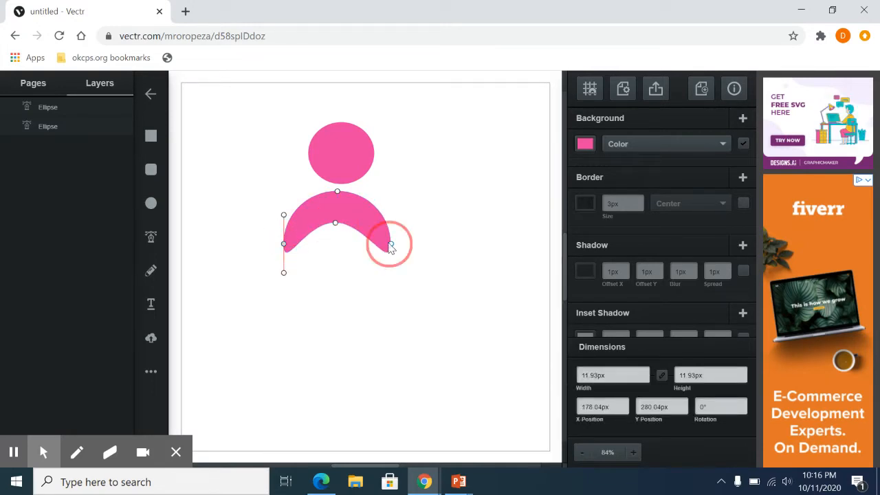
shift+click(284, 244)
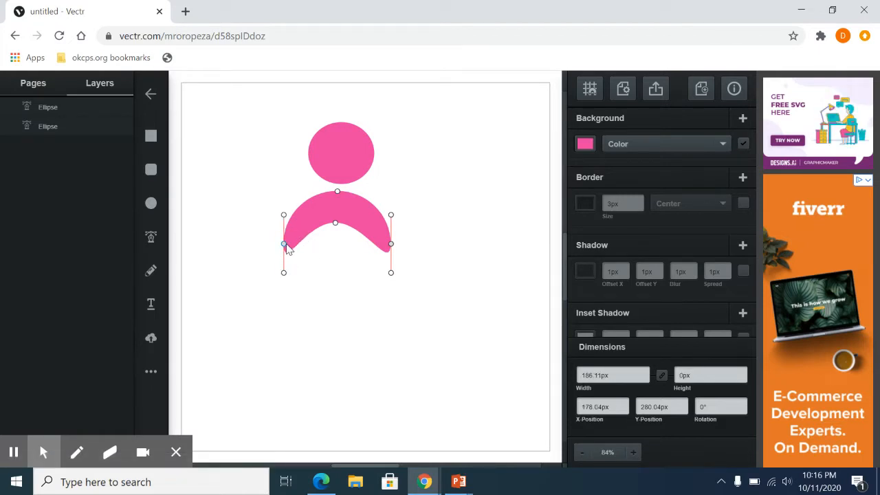
drag(284, 245, 287, 265)
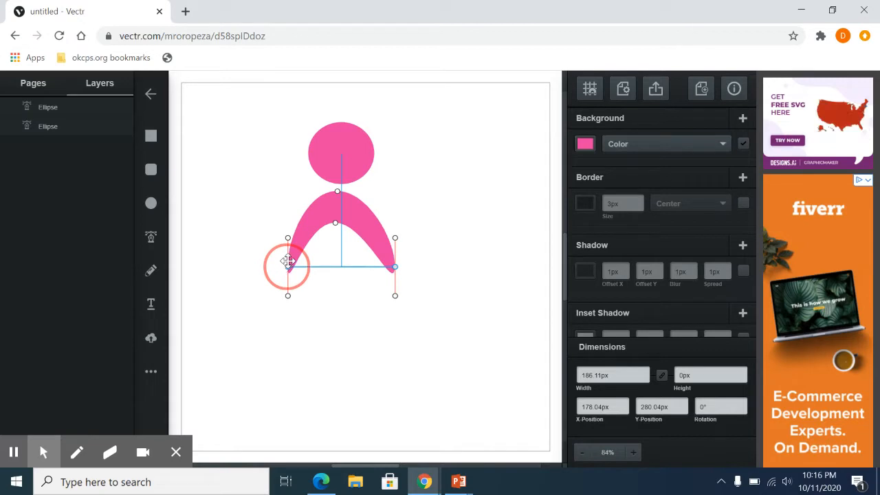
Step: Broaden the arch's top curve by lengthening the top node's handles, and centre the inner node beneath it
click(337, 193)
drag(337, 194, 289, 191)
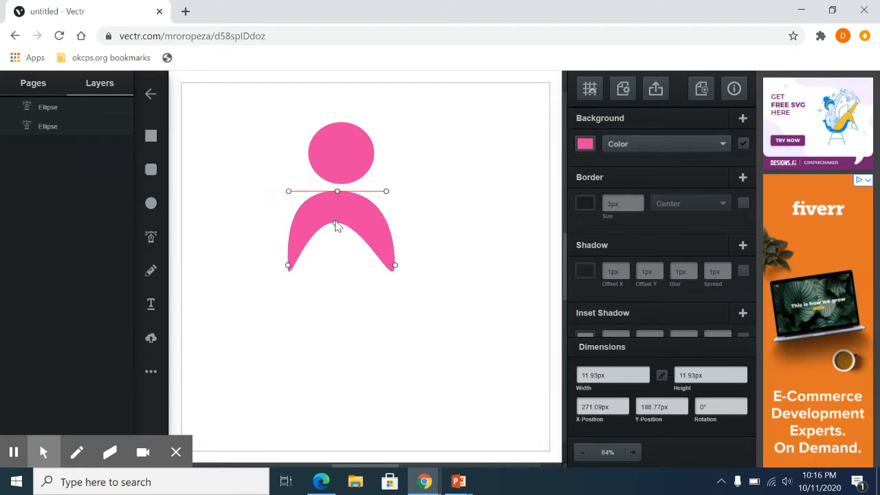
click(338, 221)
click(370, 217)
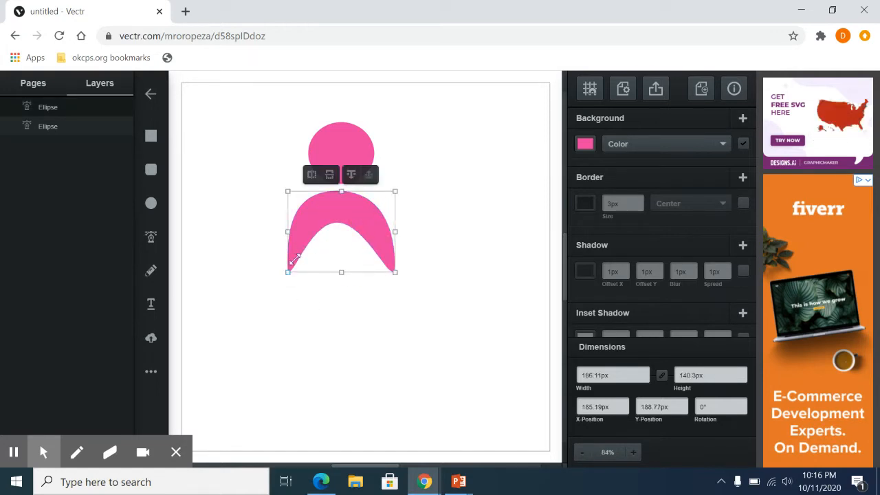
Step: Angle the lower handles of both arch tips inward so the outer sides bulge slightly
click(312, 223)
double_click(320, 219)
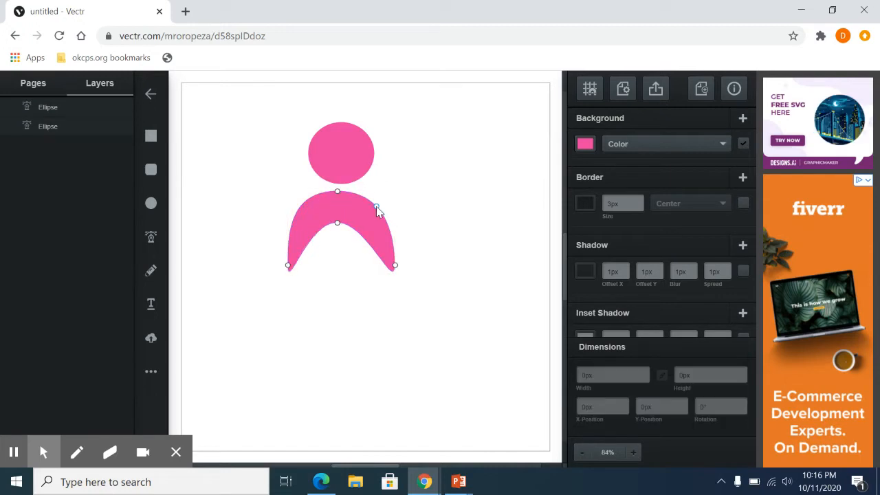
click(289, 267)
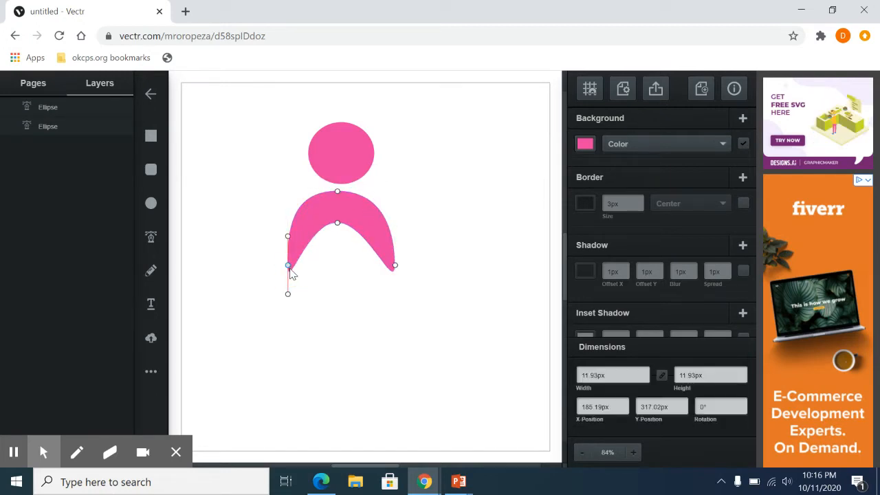
drag(288, 294, 295, 294)
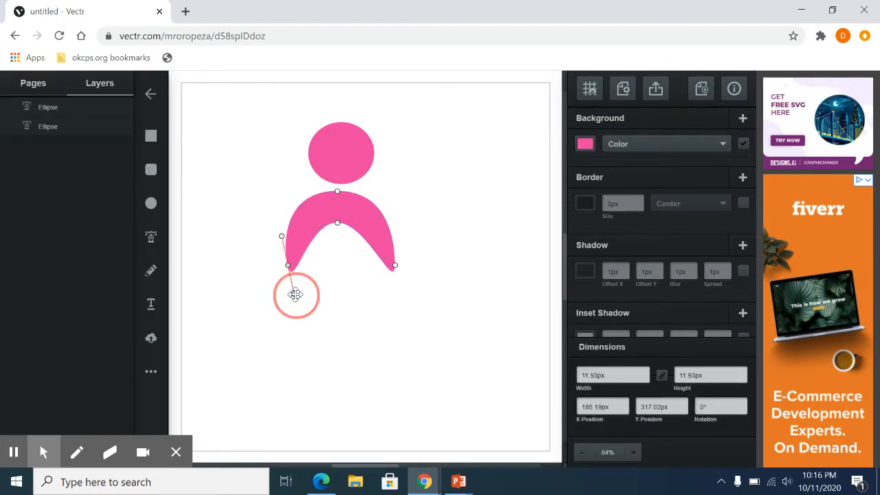
click(395, 267)
drag(395, 291, 387, 293)
click(346, 302)
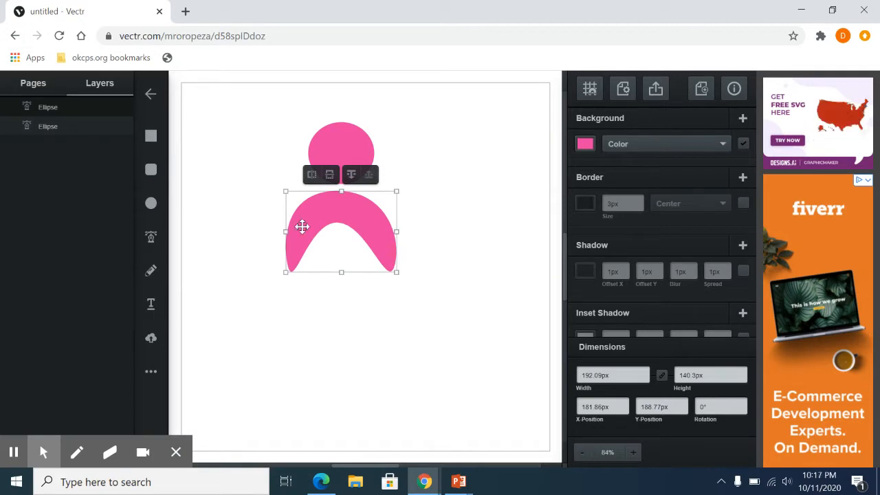
Step: Move the arch up to overlap the small ellipse, and lower the ellipse slightly to sit centred on it
drag(347, 209, 348, 185)
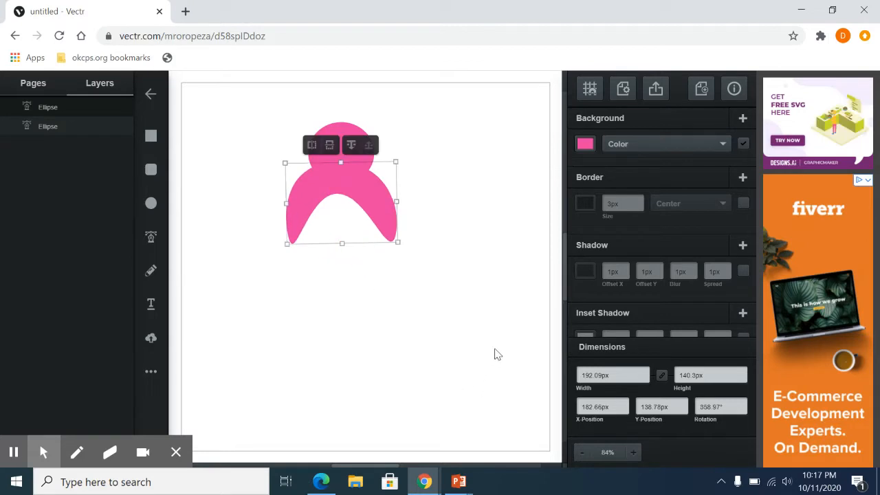
click(483, 410)
drag(342, 136, 338, 145)
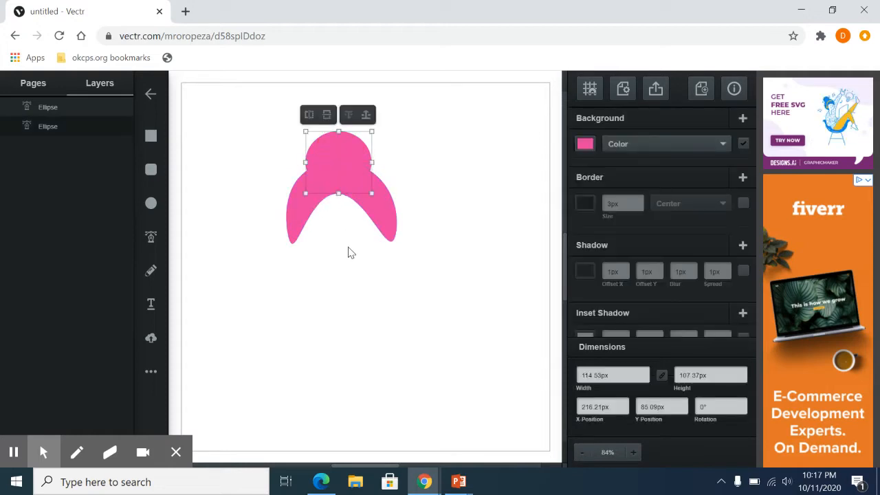
click(258, 355)
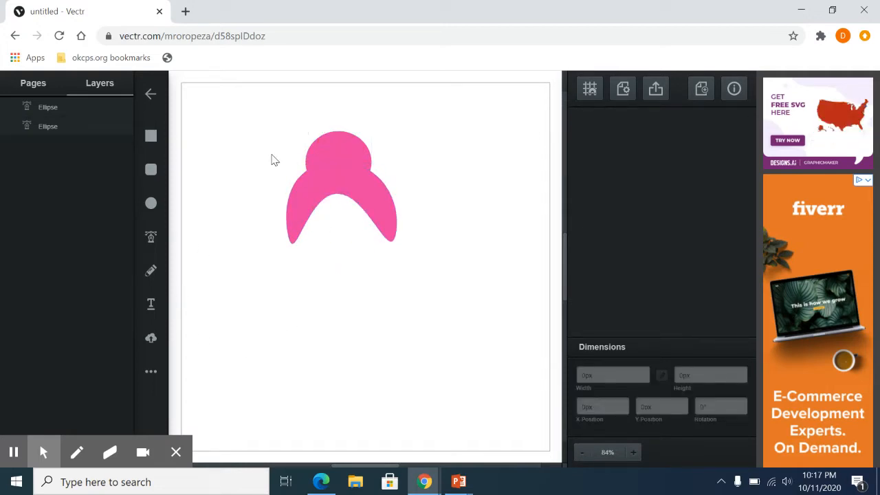
Step: Unite the bun ellipse and the arch into one hair shape and move it up toward the canvas's upper edge
drag(256, 130, 451, 245)
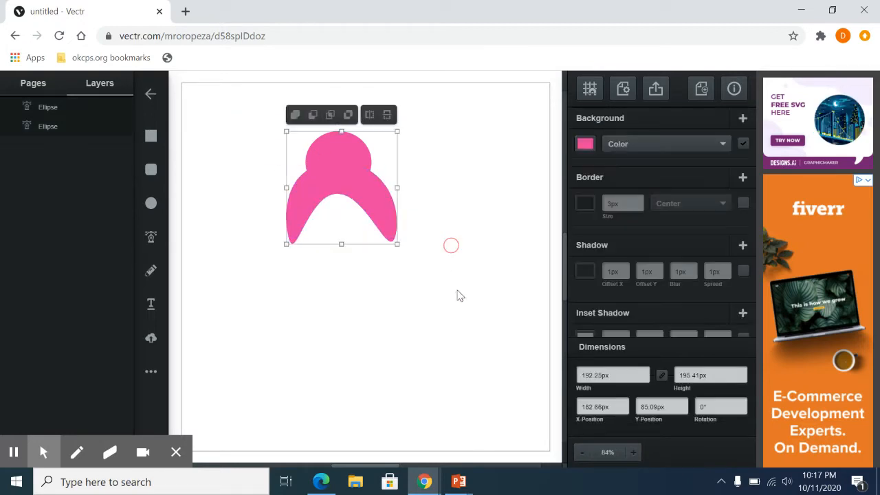
click(296, 116)
click(295, 115)
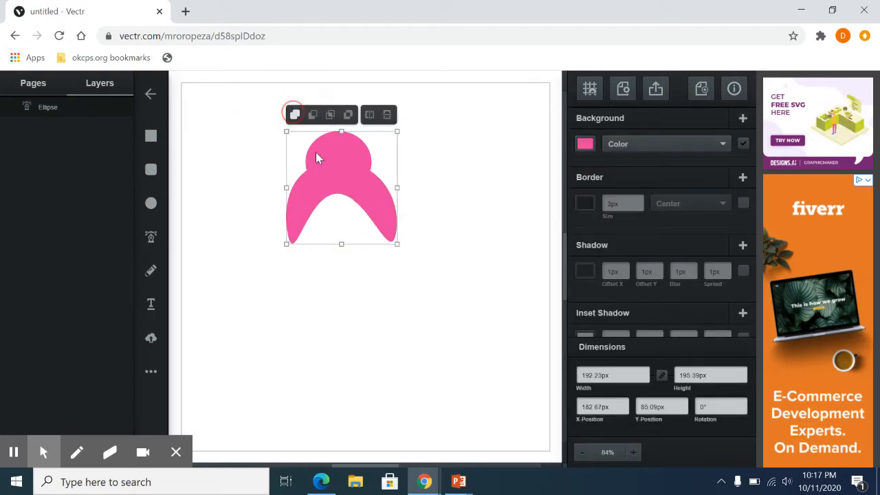
drag(358, 171, 356, 140)
click(435, 218)
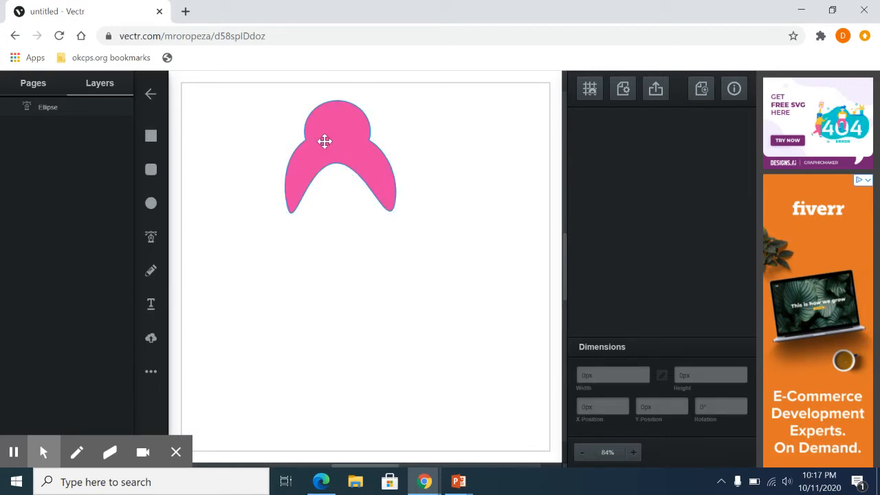
Step: Change the hair shape's background colour to the greyish mauve #9e8b96
click(324, 140)
click(585, 143)
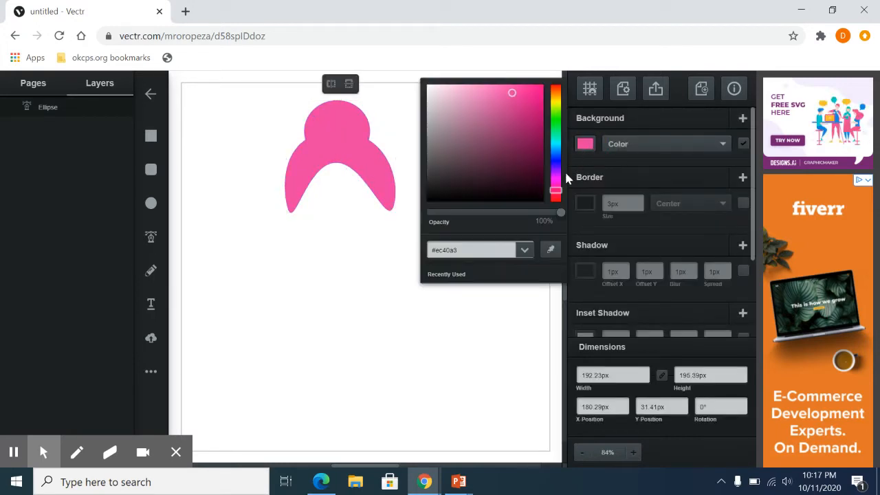
drag(511, 96, 440, 129)
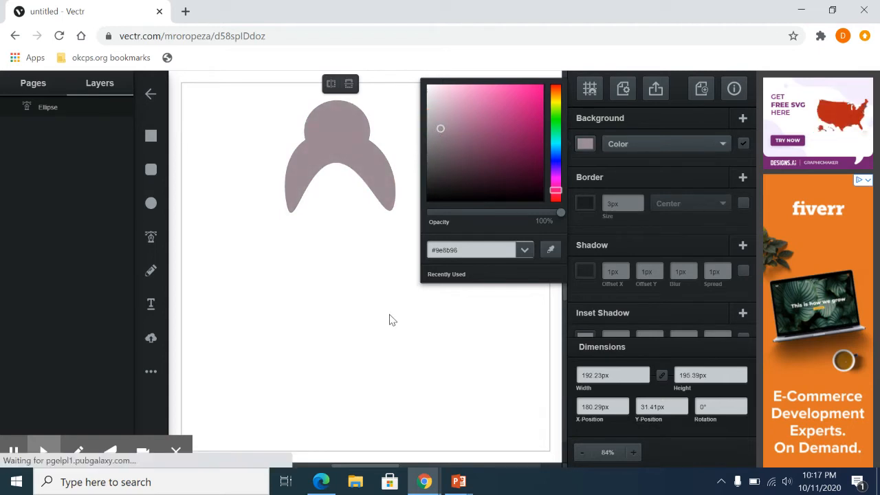
click(536, 322)
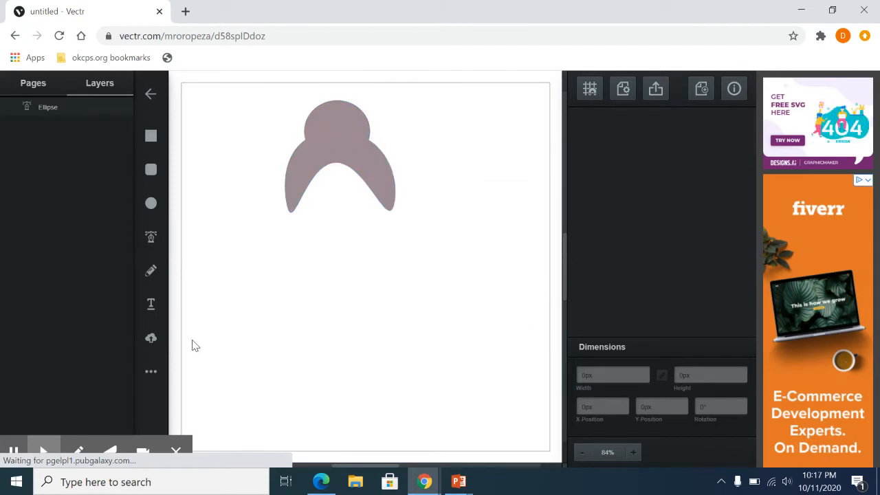
click(150, 203)
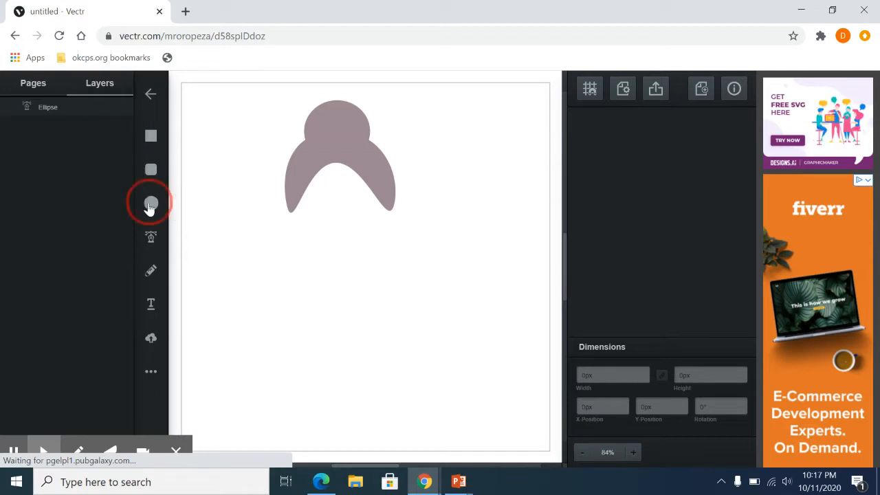
click(149, 202)
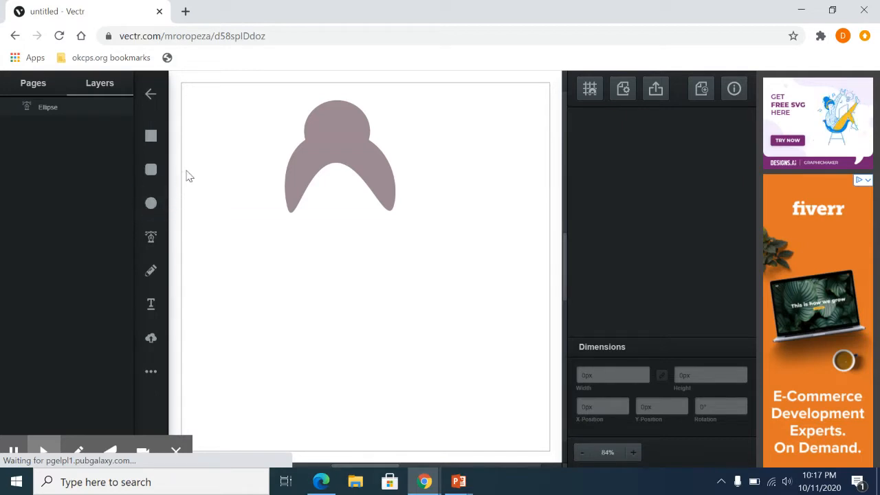
drag(252, 161, 409, 292)
click(199, 268)
Step: Draw a face ellipse about 166 by 190 px and position it over the opening of the hair shape
click(151, 203)
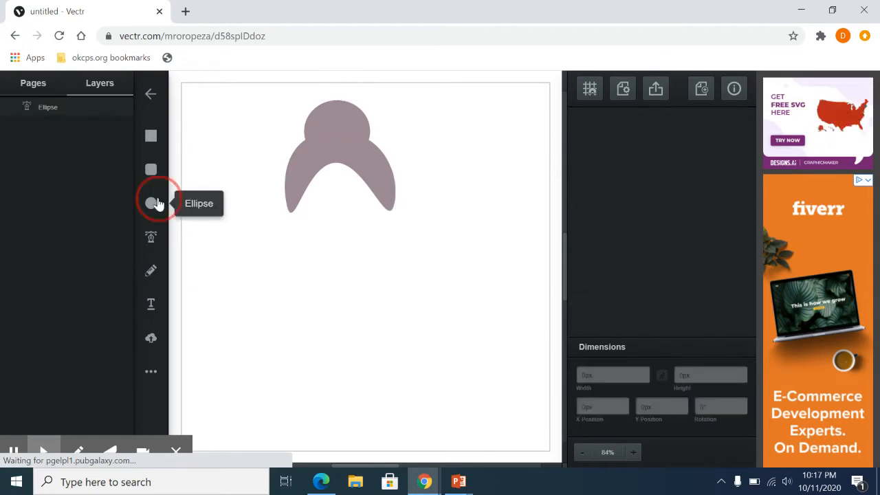
drag(300, 167, 399, 282)
mouse_move(334, 226)
mouse_down()
mouse_move(320, 212)
mouse_move(327, 203)
mouse_up()
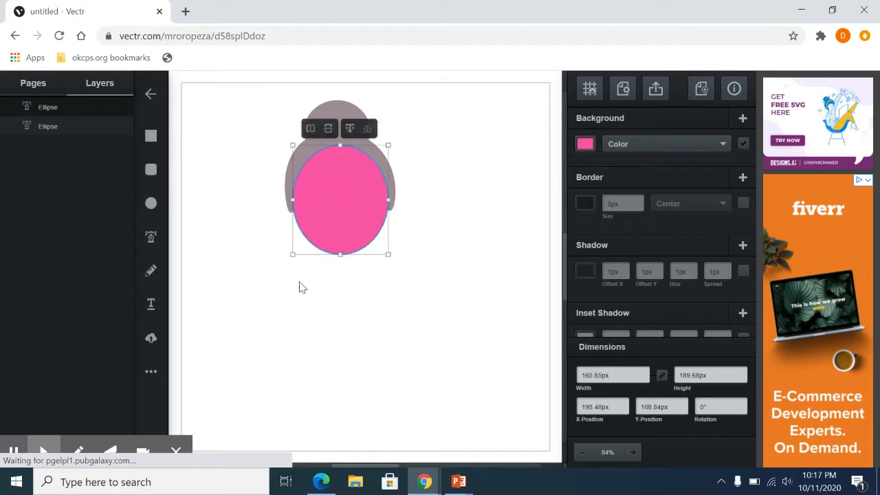
click(305, 302)
Step: Widen the top curve of the face ellipse by extending its top node's handles outward
click(349, 172)
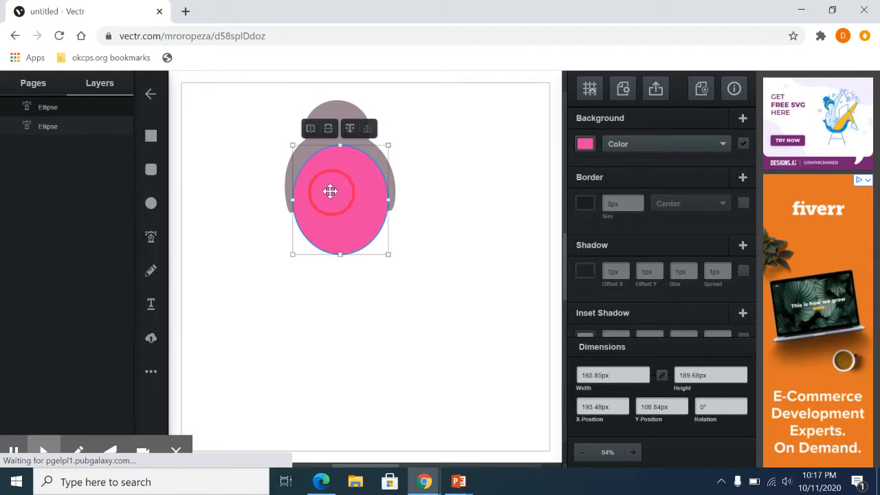
double_click(330, 190)
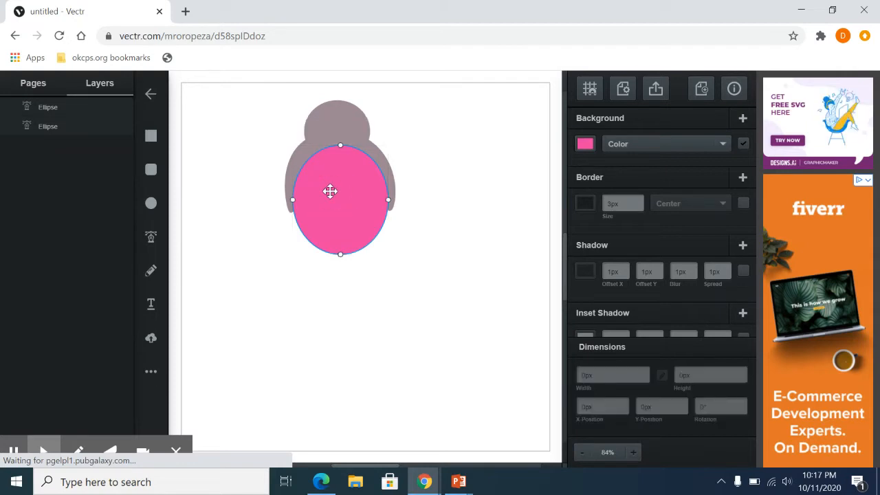
click(340, 145)
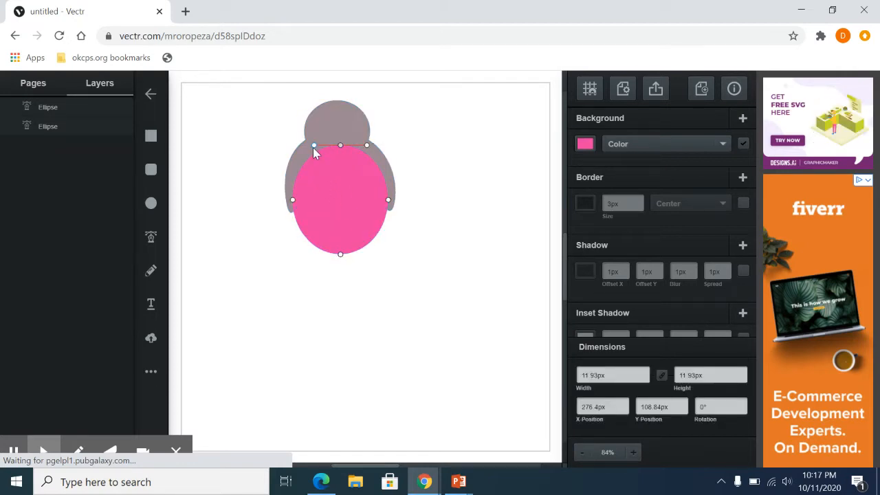
drag(313, 145, 304, 145)
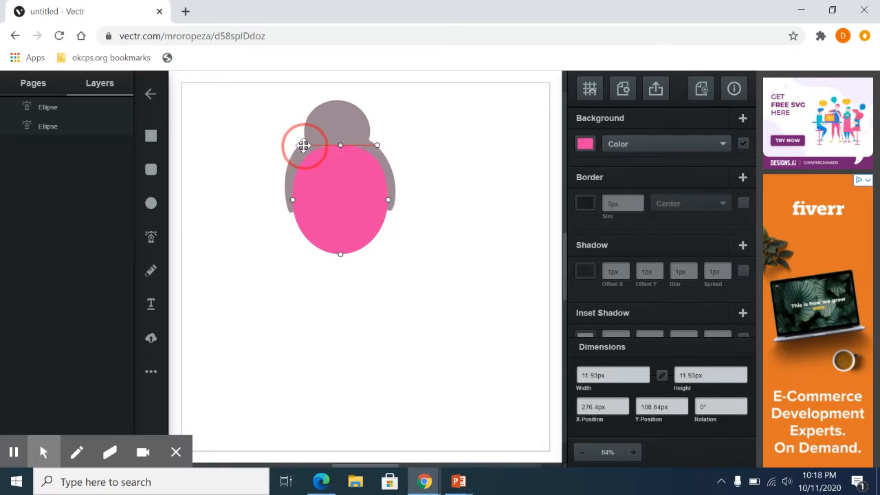
click(281, 244)
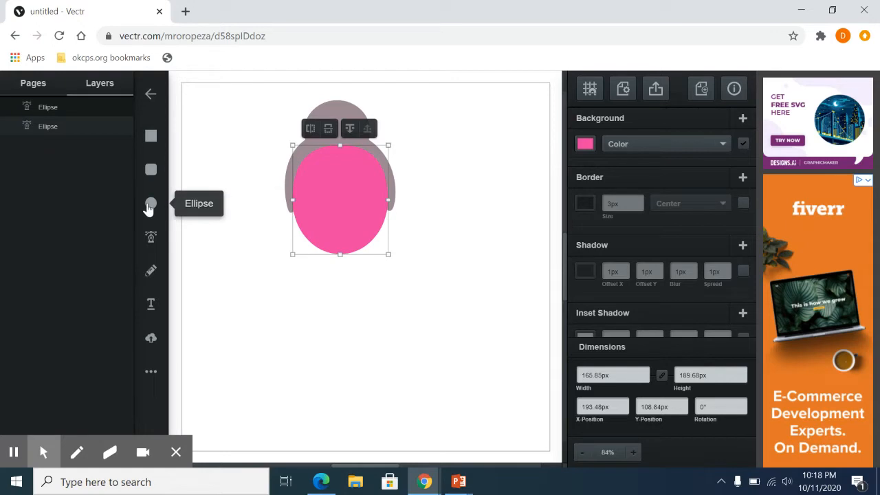
Step: Draw a rounded rectangle about 97 by 93 px beside the lower edge of the face
click(148, 170)
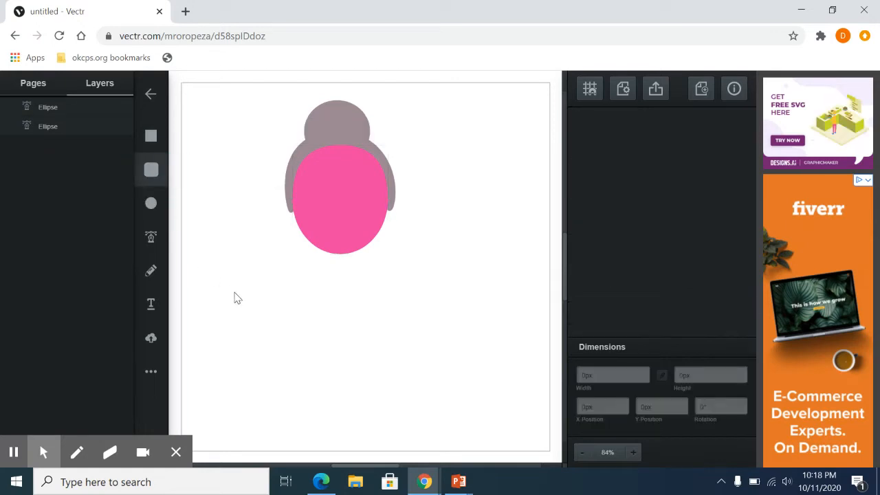
mouse_move(258, 231)
mouse_down()
mouse_move(287, 275)
mouse_move(313, 280)
mouse_up()
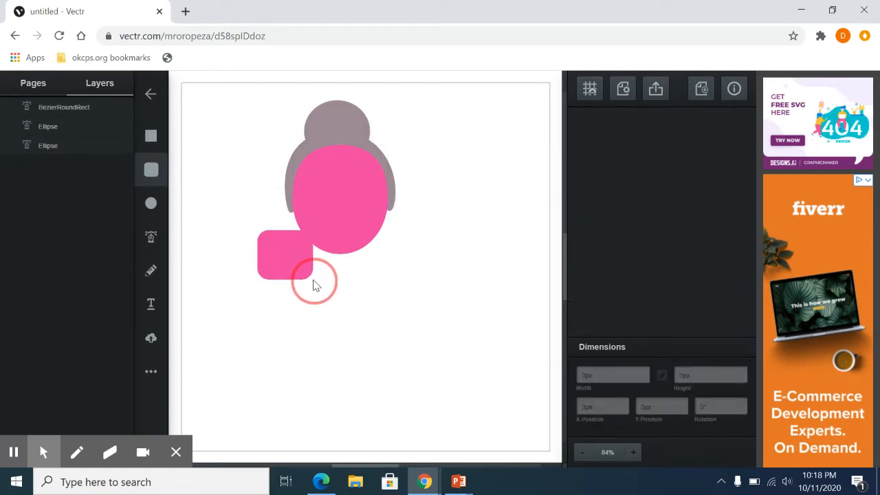
click(275, 263)
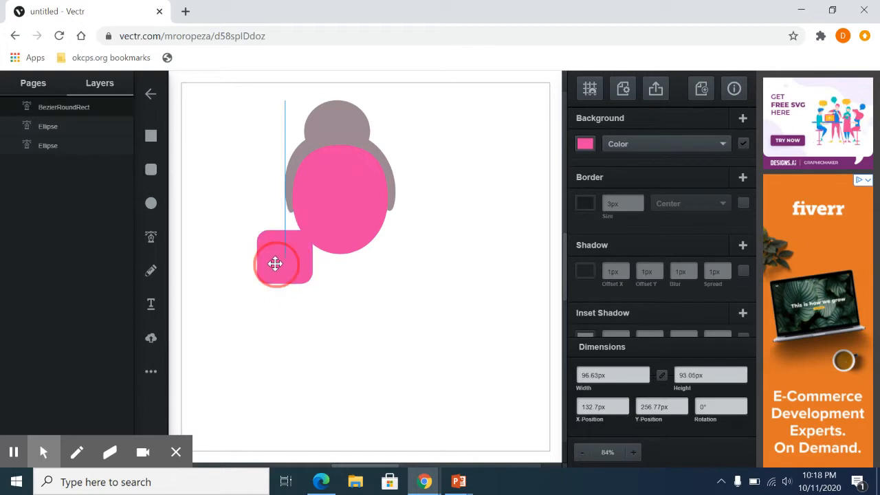
Step: Reshape the rounded rectangle's lower-left corner into a broad curve and move the shape clear below the face
double_click(275, 263)
drag(265, 276, 289, 268)
drag(267, 238, 277, 296)
click(287, 275)
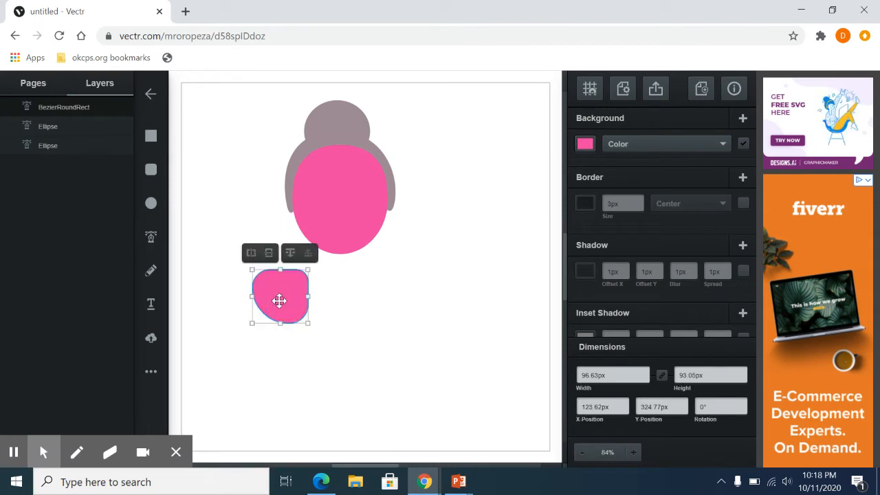
mouse_move(285, 306)
mouse_down()
mouse_move(277, 292)
mouse_move(287, 298)
mouse_up()
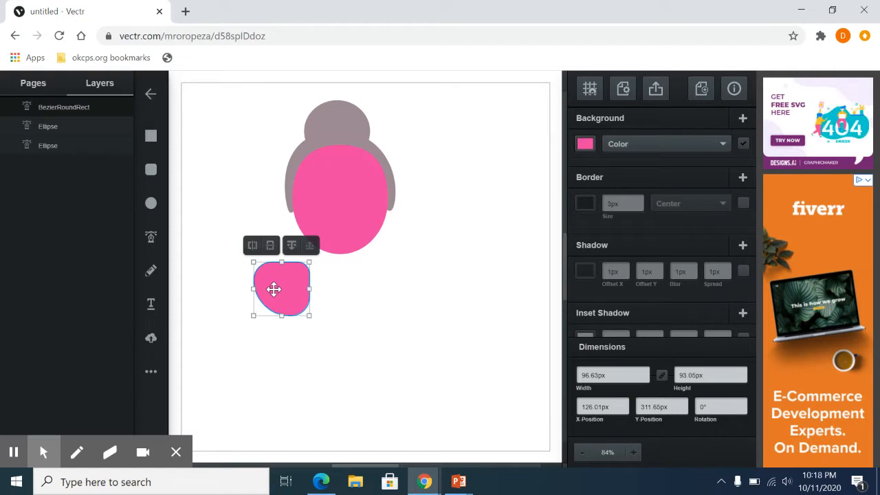
mouse_move(274, 290)
mouse_down()
mouse_move(257, 289)
mouse_move(274, 283)
mouse_move(265, 286)
mouse_move(278, 293)
mouse_up()
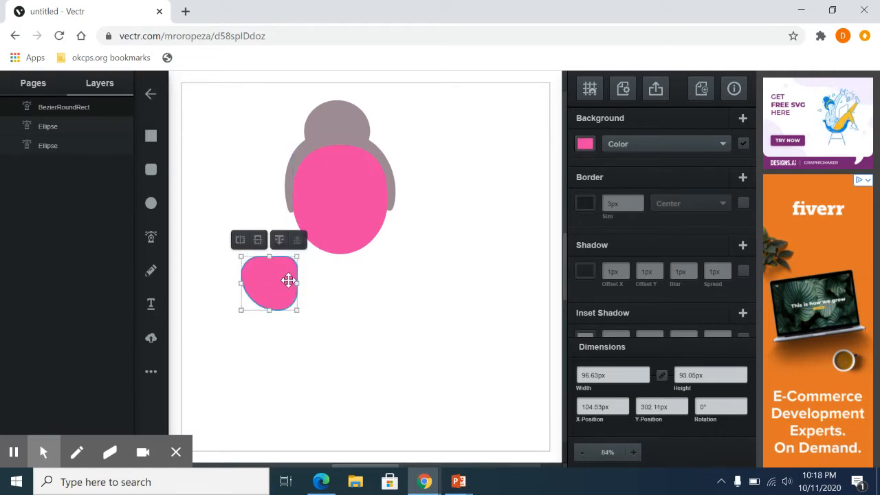
Step: Duplicate the reshaped rounded rectangle, place the copy slightly overlapping its right edge, and flip the copy horizontally
right_click(269, 281)
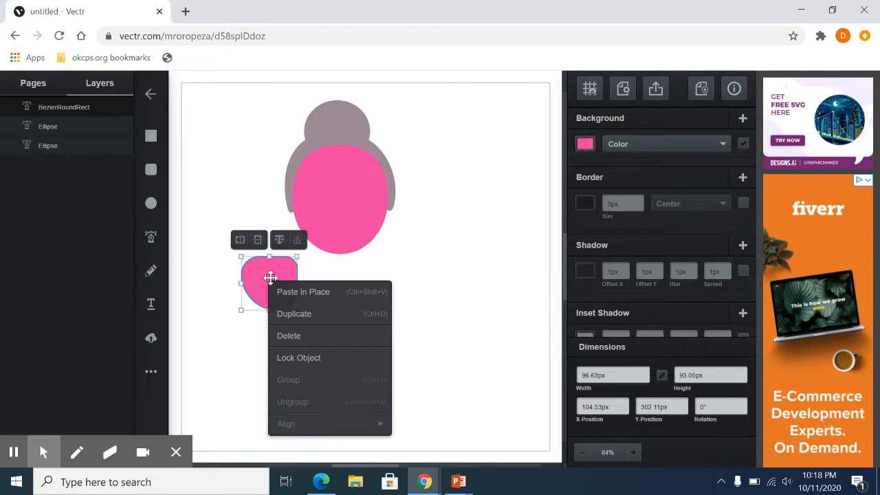
click(299, 314)
drag(295, 297, 325, 281)
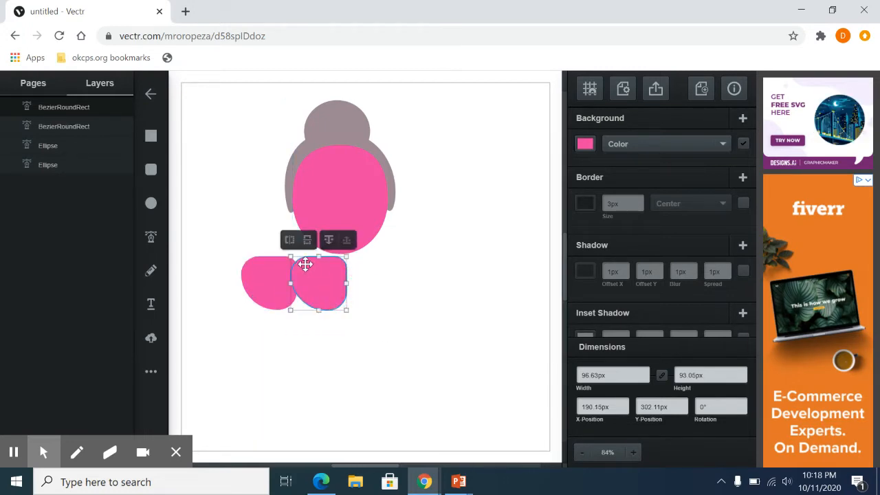
click(289, 240)
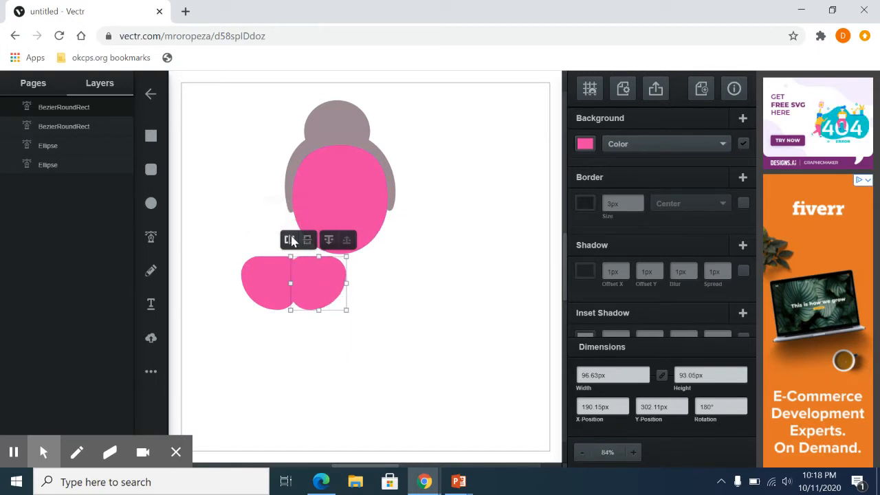
Step: Unite the two mirrored rounded shapes into one and move it directly beneath the face
click(341, 364)
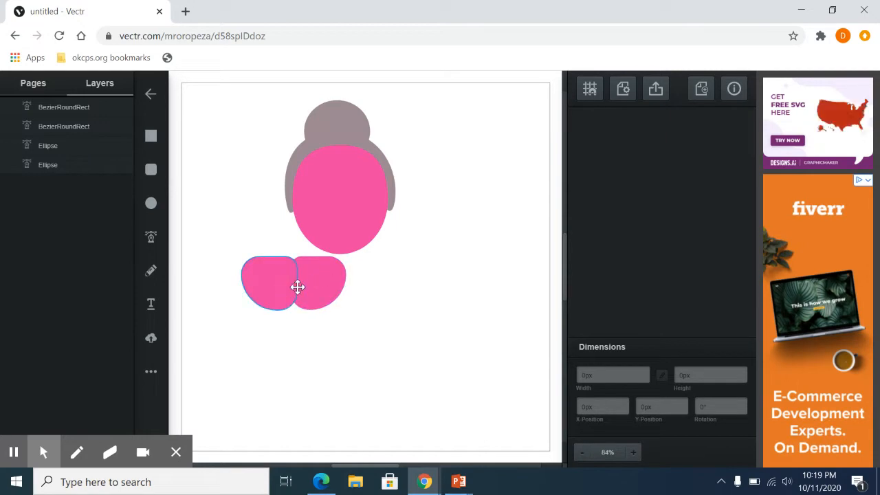
drag(215, 287, 365, 319)
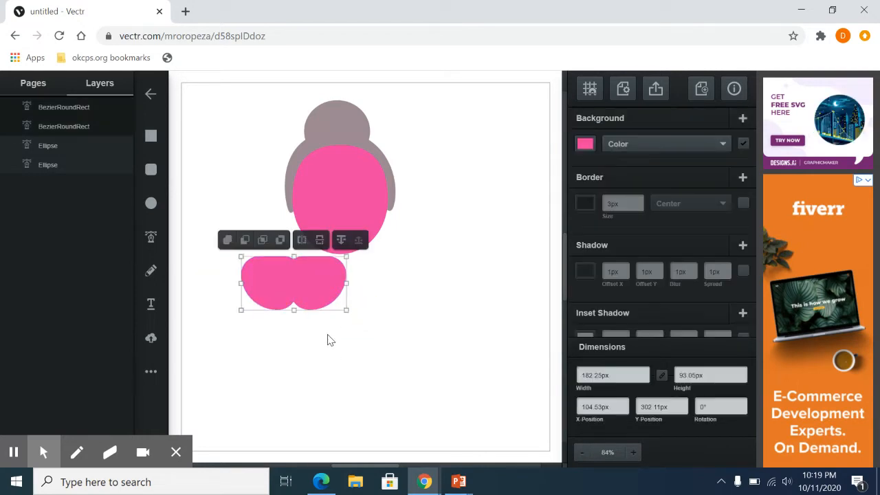
click(227, 240)
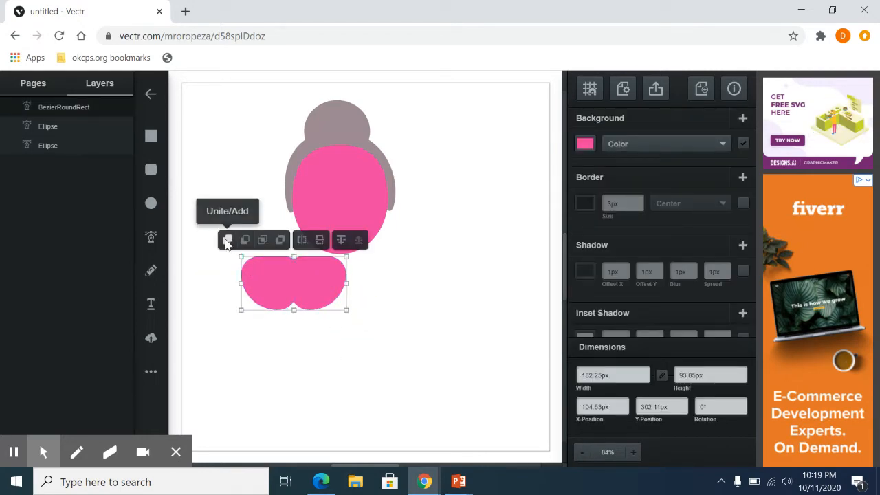
click(227, 239)
drag(297, 276, 365, 291)
Step: Change the united shape's background to the greyish mauve sampled from the hair bun
click(585, 144)
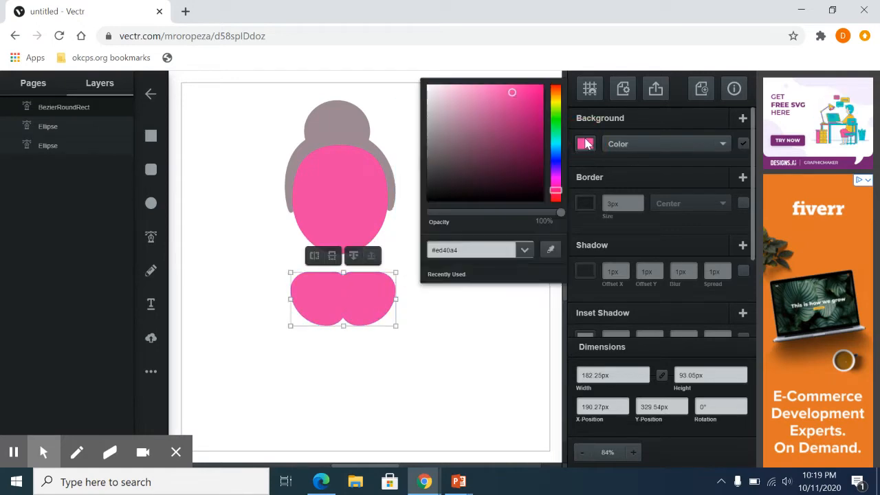
click(550, 250)
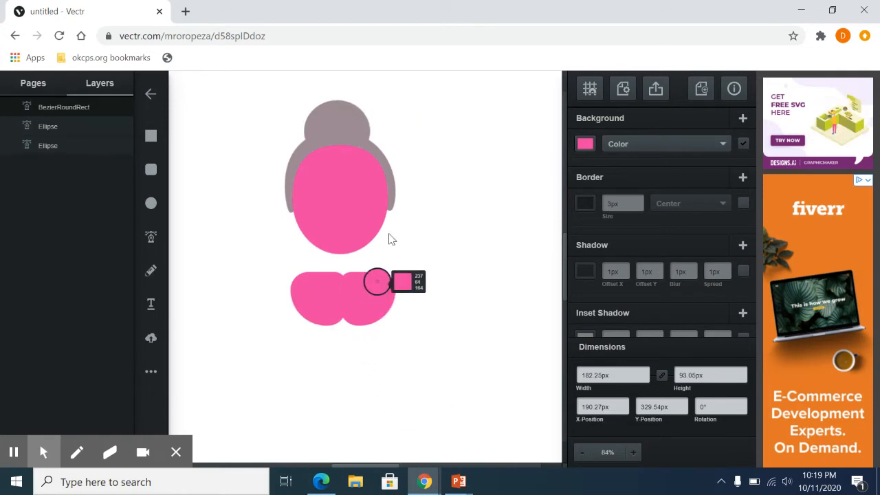
click(337, 123)
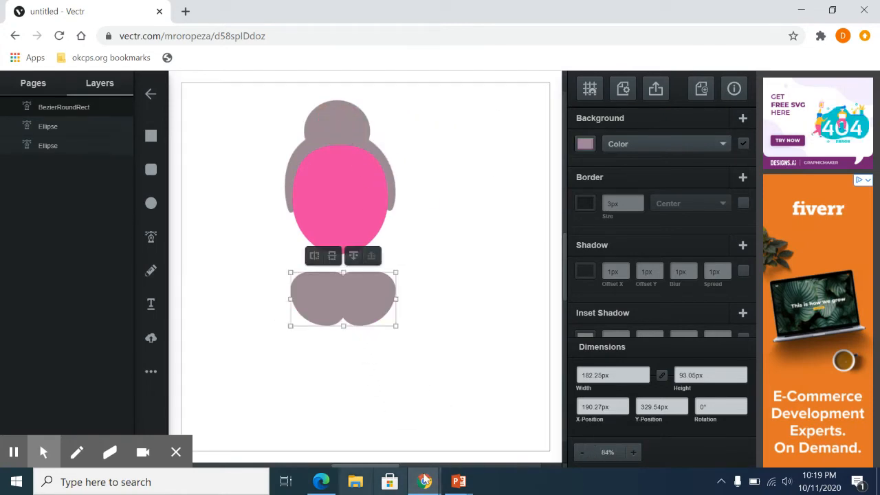
click(365, 378)
Step: Move the united mauve shape up over the lower half of the face and send it behind all other shapes
drag(371, 299, 361, 238)
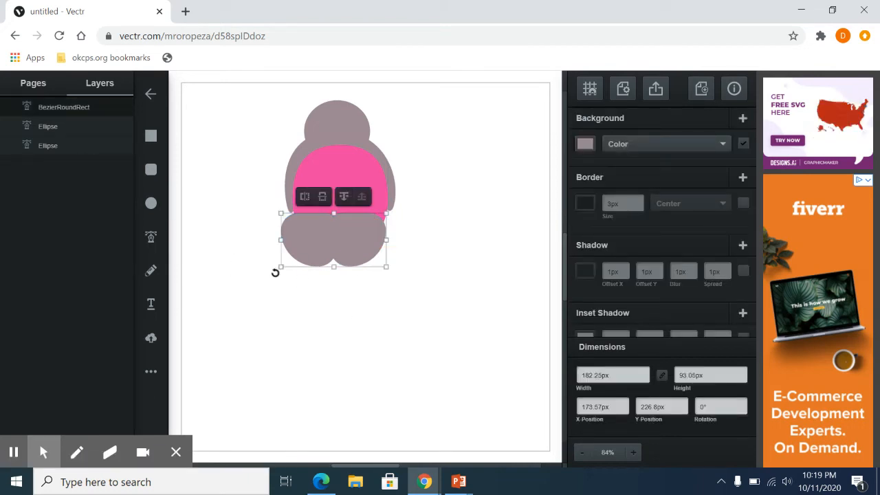
click(343, 196)
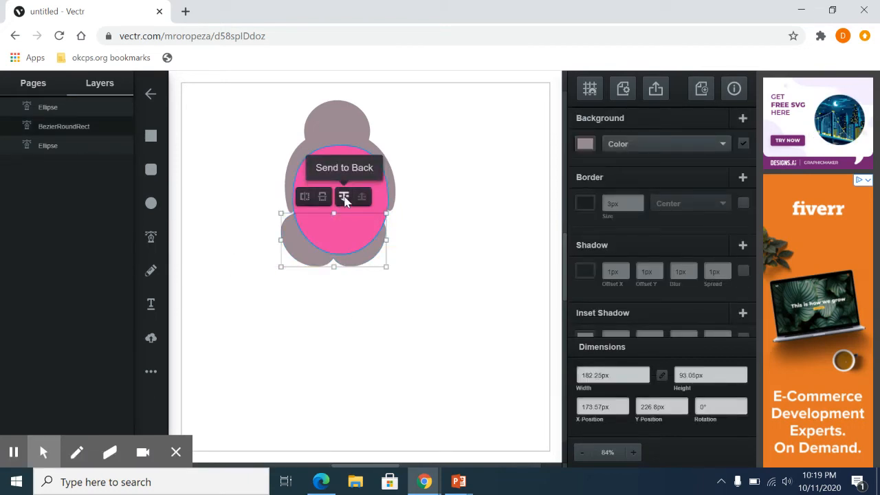
click(344, 197)
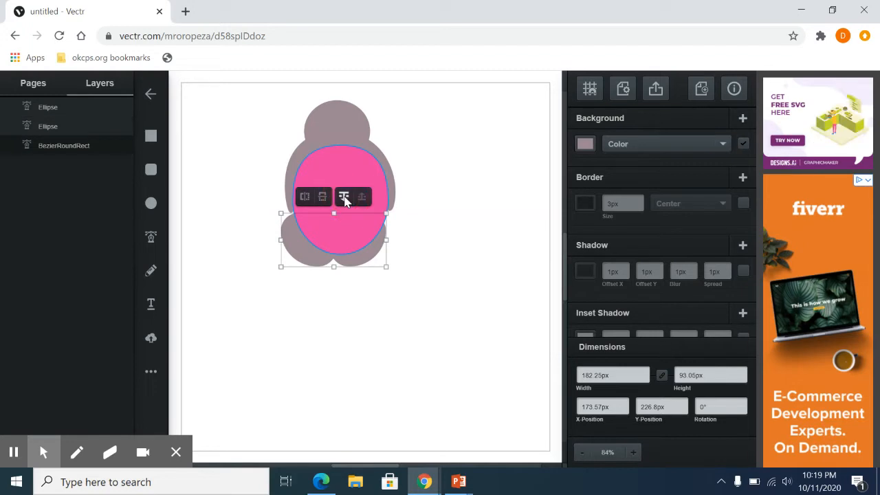
mouse_move(293, 237)
mouse_down()
mouse_move(314, 259)
mouse_move(301, 228)
mouse_move(304, 242)
mouse_up()
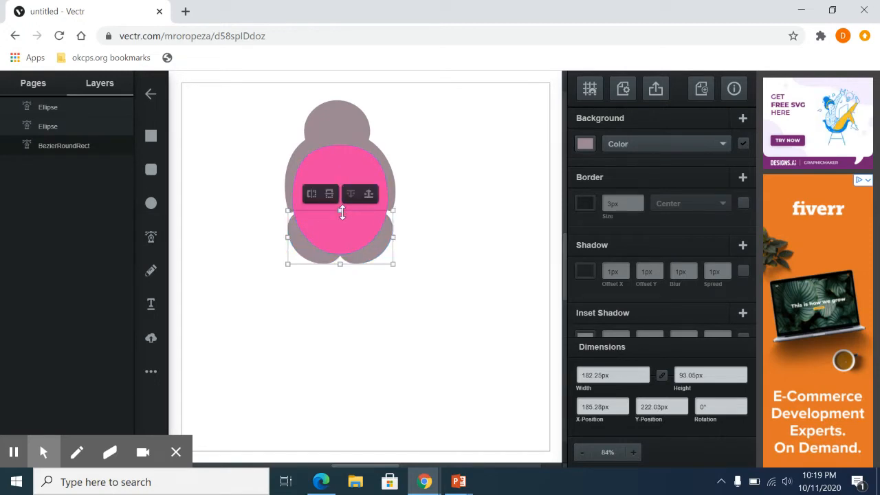
Step: Resize the lower hair shape to about 174 by 106 px and shift it to sit centred behind the chin
drag(340, 211, 340, 202)
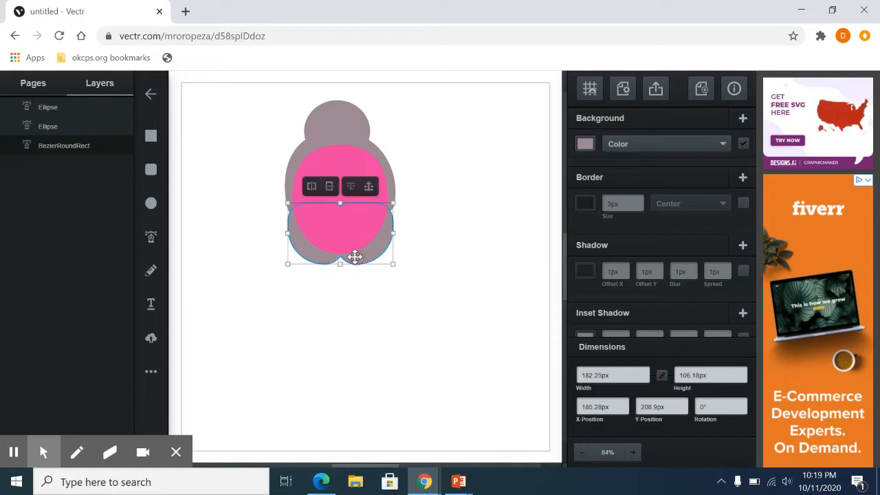
drag(360, 253, 388, 228)
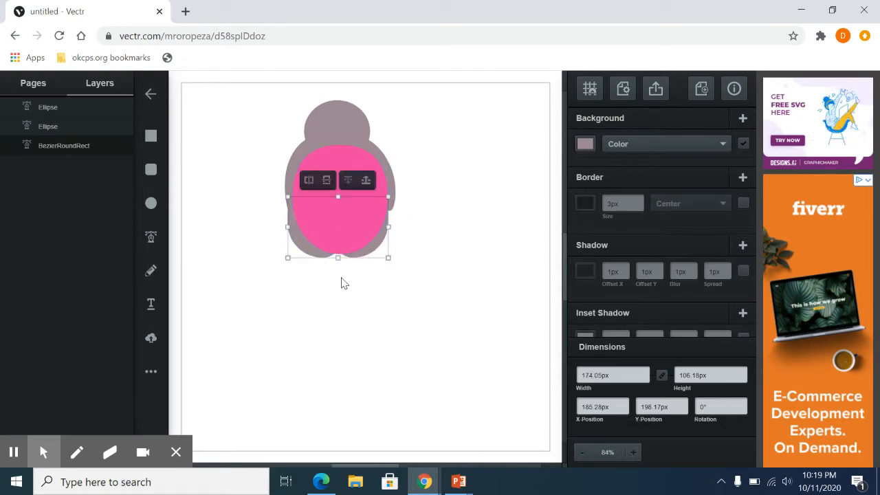
click(343, 283)
key(Right)
key(Right)
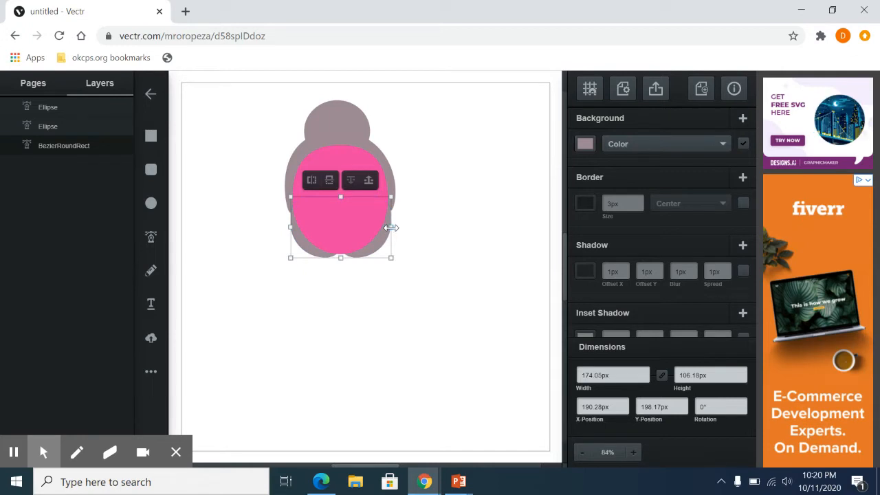
Step: Narrow the lower hair shape to about 169 px wide and nudge it right by 3 px
drag(390, 227, 389, 228)
key(Right)
key(Right)
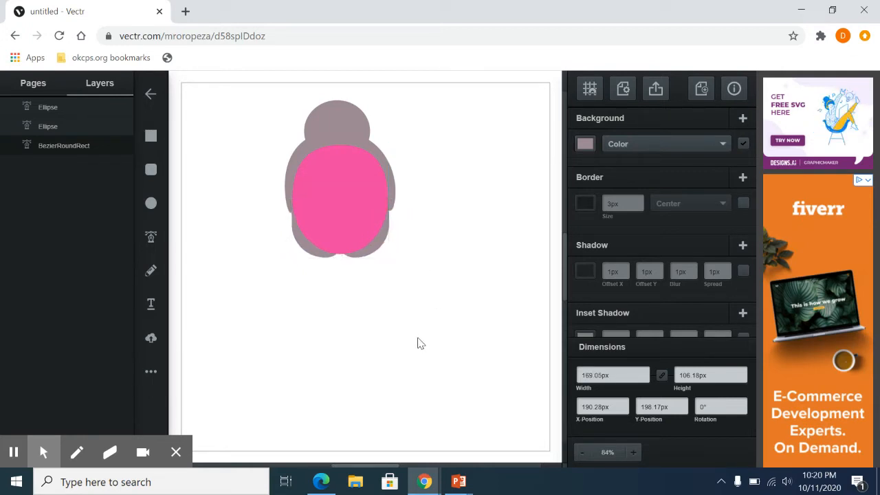
key(Right)
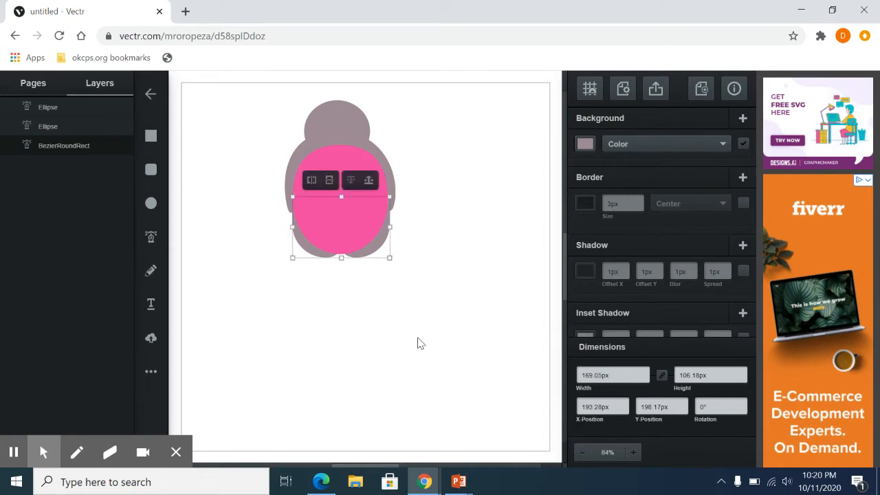
click(418, 341)
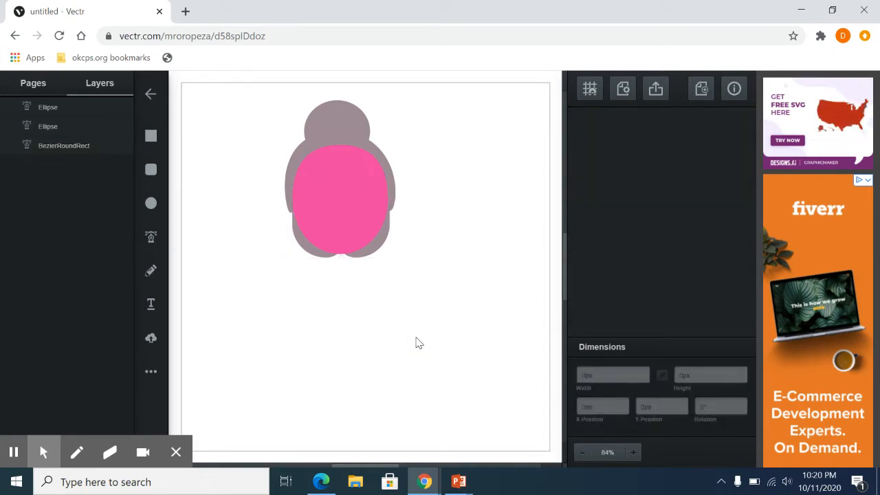
Step: Reduce the lower hair shape's height to about 100 px and lower it to a Y position of about 210 px
click(375, 251)
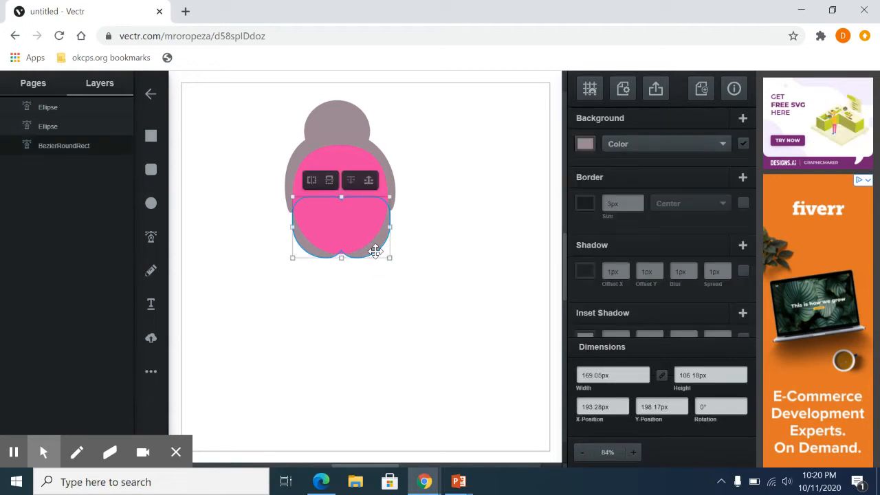
drag(375, 252, 339, 254)
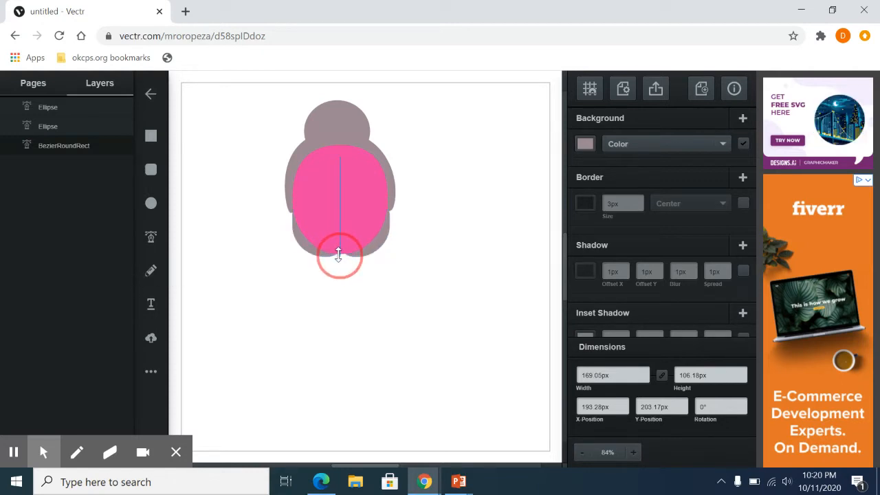
click(431, 333)
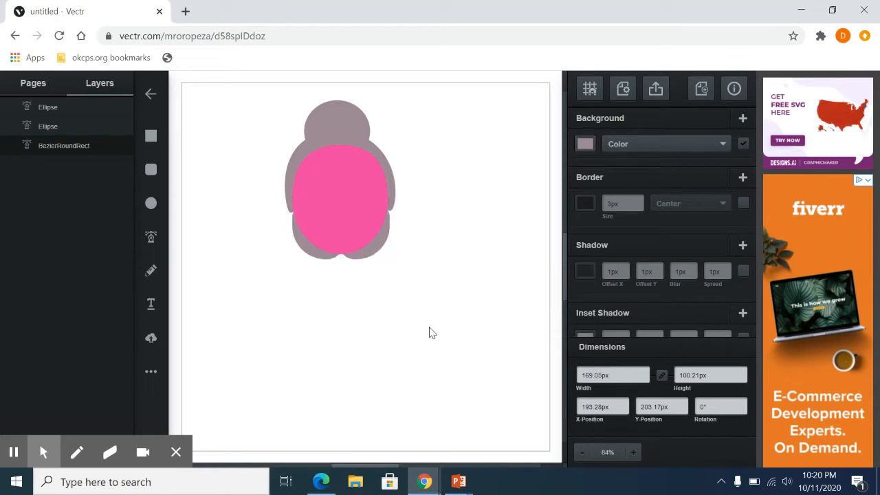
key(Down)
key(Down)
key(Down)
key(Down)
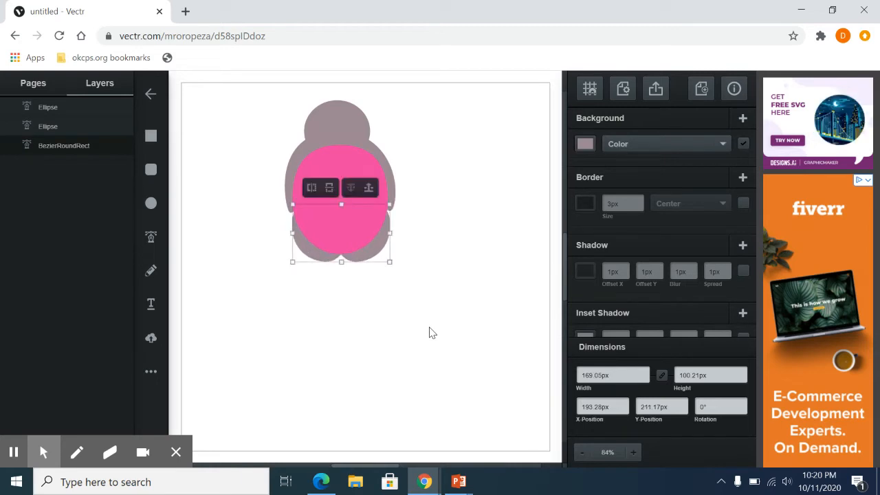
key(Up)
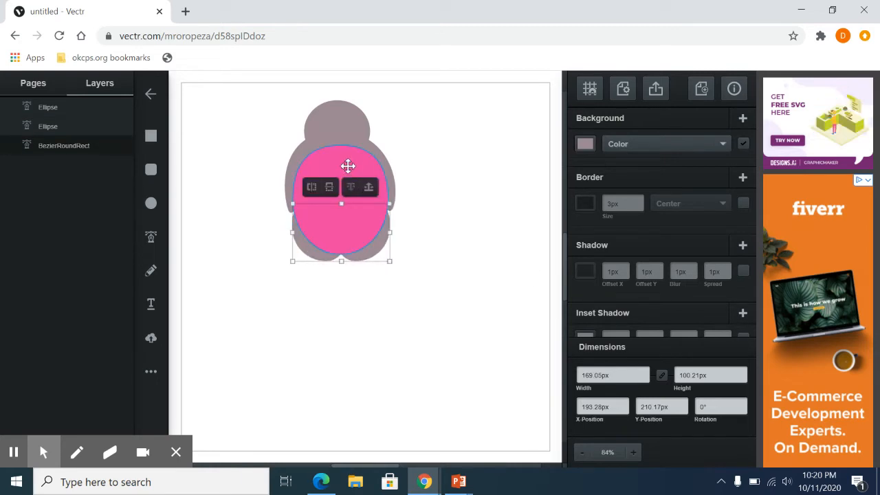
Step: Change the face ellipse's background colour to white #ffffff
click(347, 166)
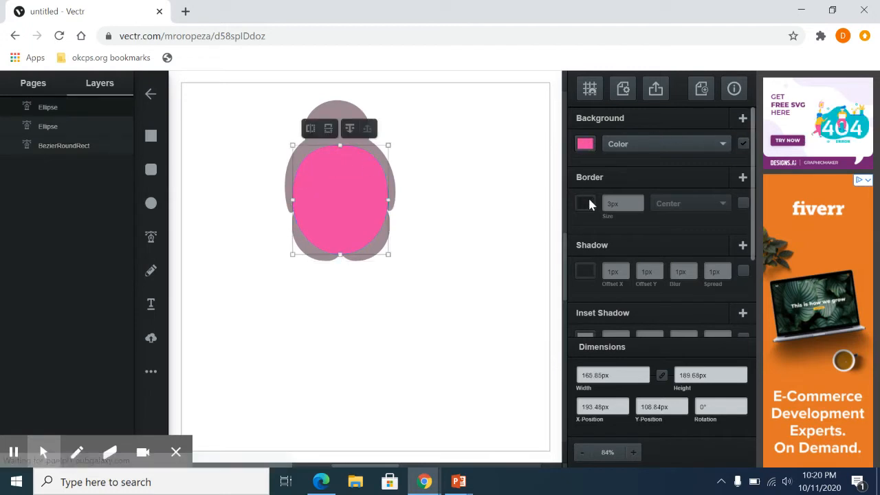
click(584, 143)
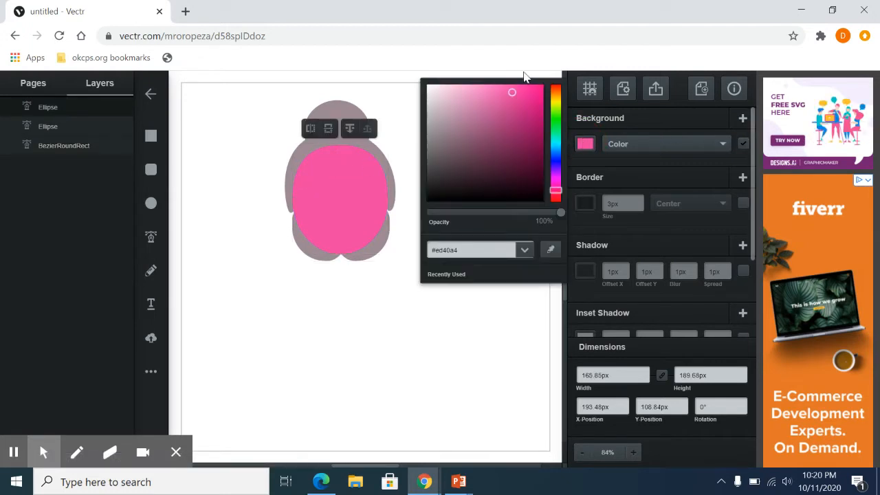
drag(513, 94, 412, 88)
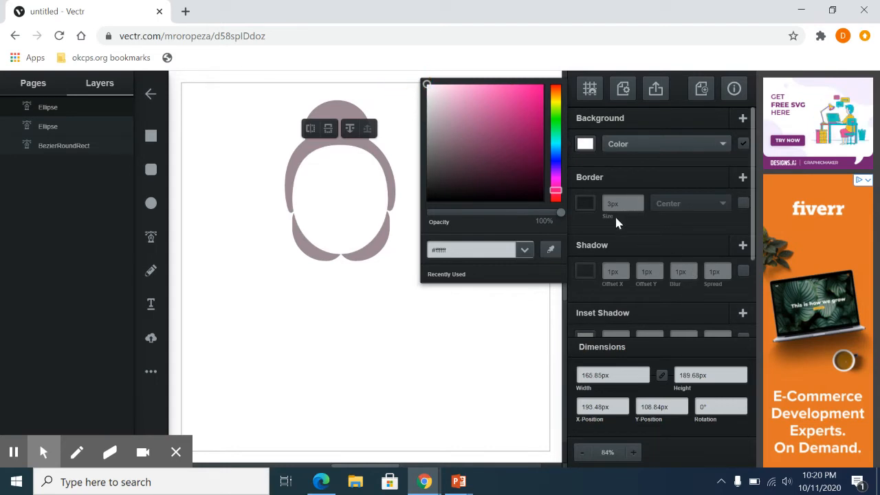
click(349, 186)
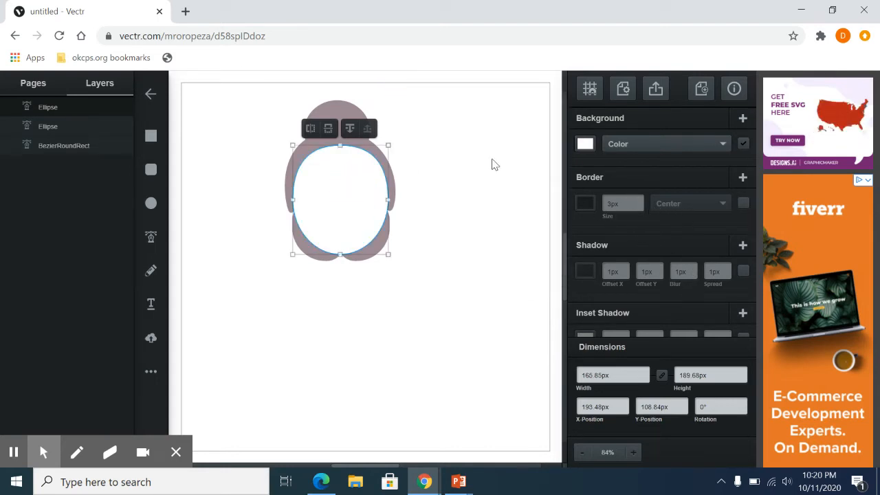
Step: Add a black border to the face ellipse with a size of 1px
click(622, 203)
click(585, 202)
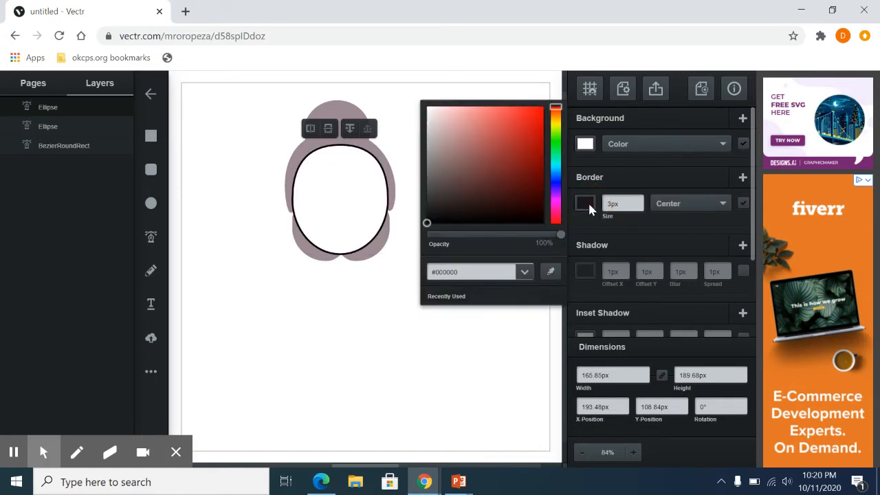
click(638, 207)
click(639, 207)
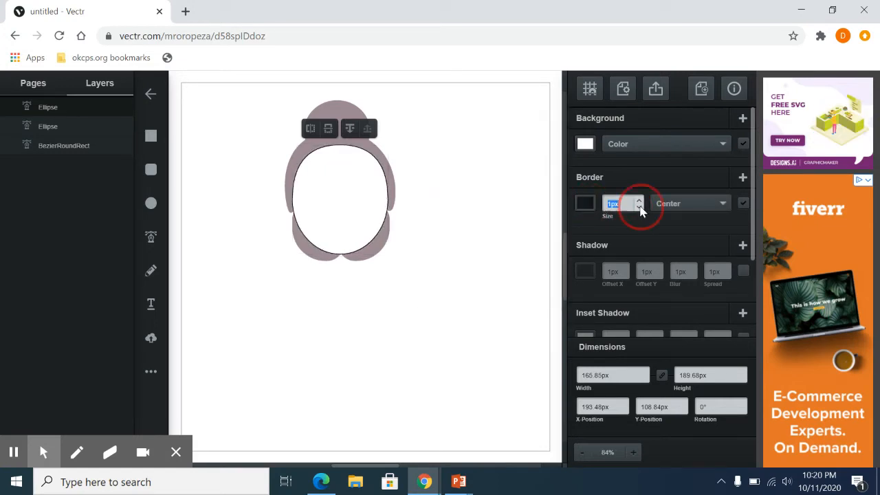
click(460, 310)
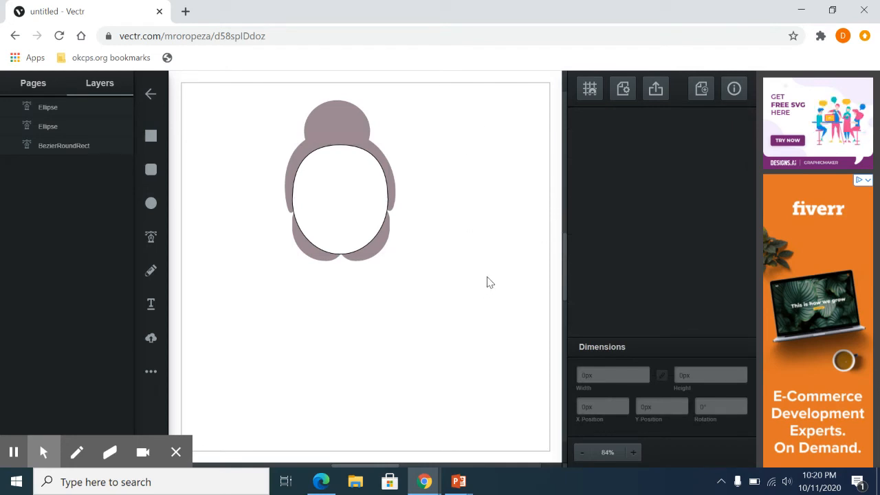
Step: Nudge the upper hair shape with the bun 1 px to the right
click(331, 131)
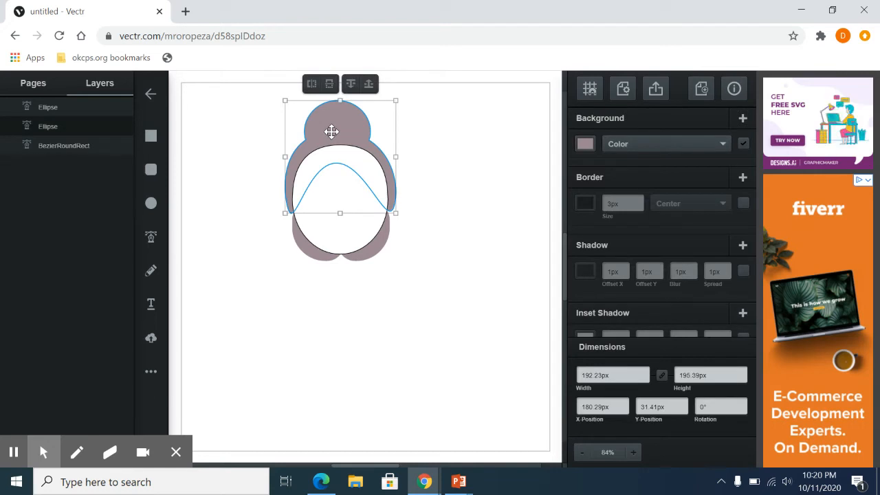
key(Right)
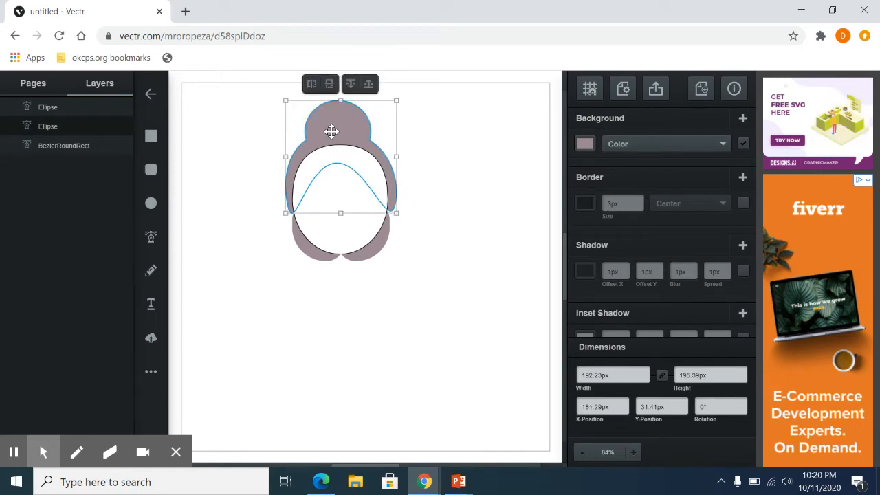
click(257, 185)
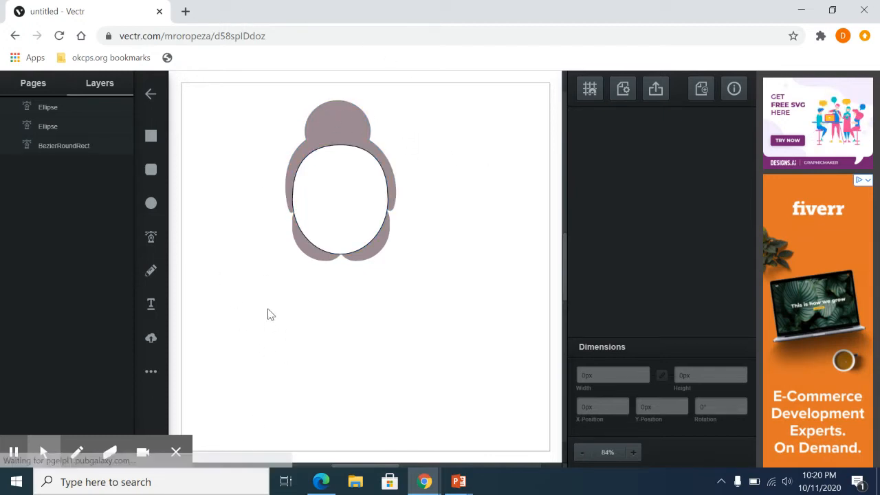
Step: Draw a triangle about 131 by 123 px in the empty area below and to the left of the head
click(150, 371)
click(220, 292)
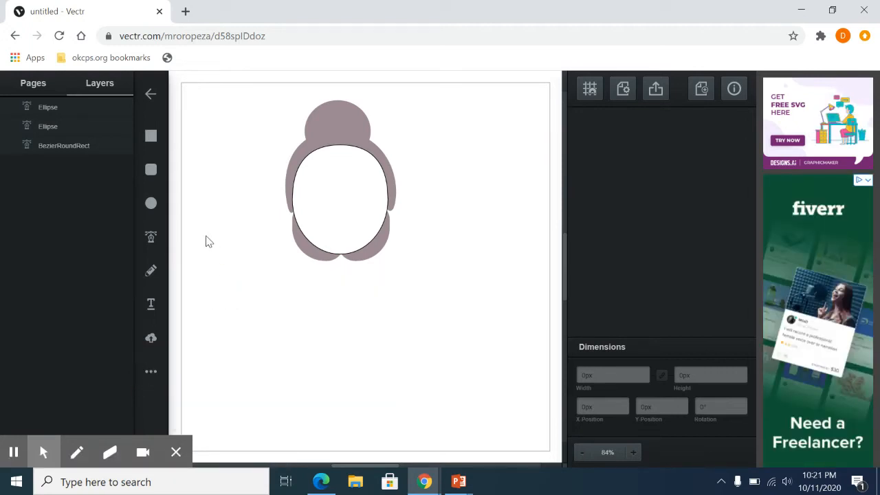
drag(202, 288, 277, 358)
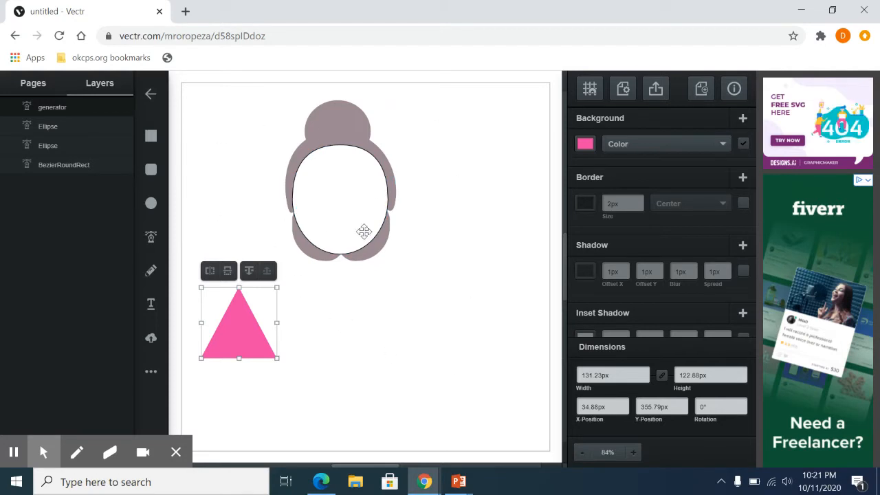
Step: Reshape the triangle to about 94 by 111 px by lowering its apex slightly and rounding its two lower corners
double_click(238, 315)
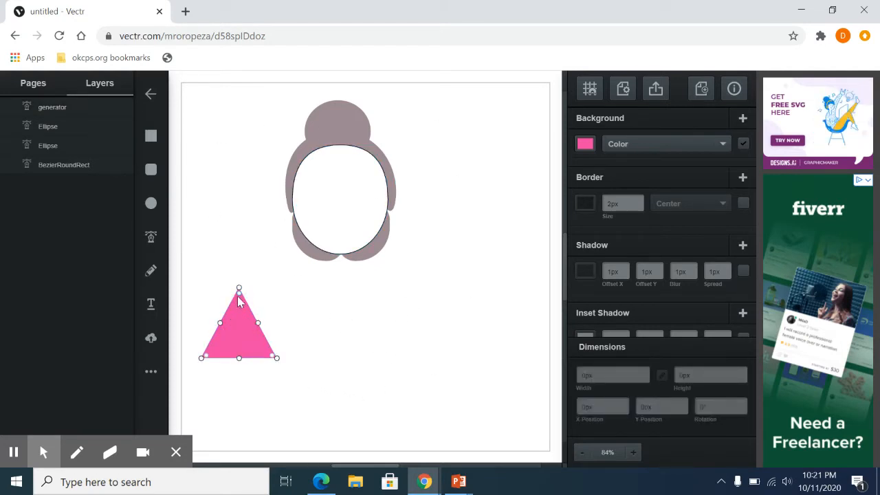
drag(238, 292, 239, 295)
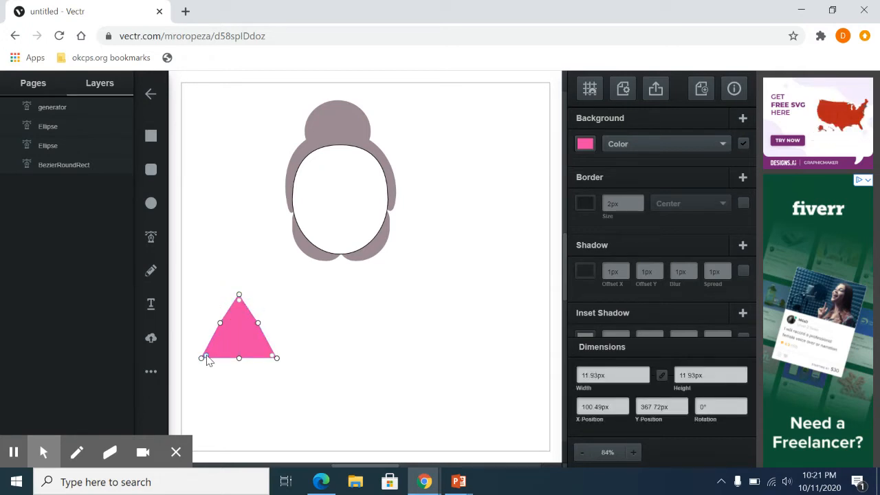
click(210, 354)
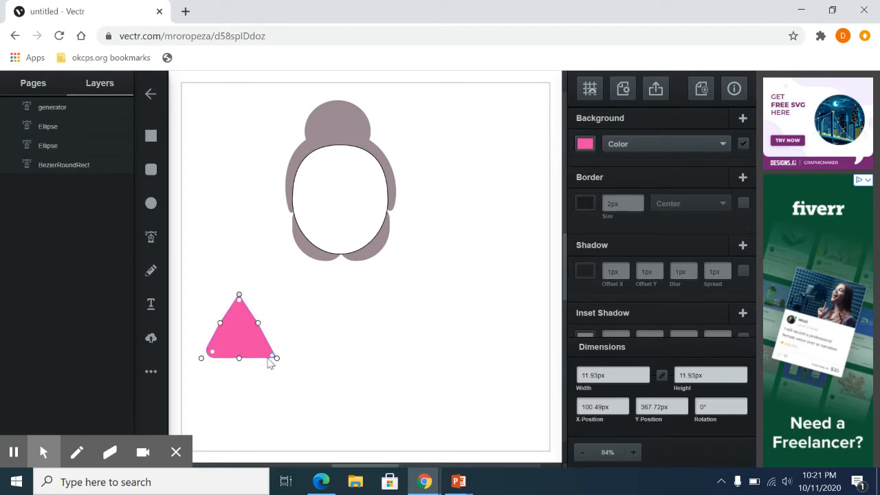
drag(267, 354, 237, 315)
click(279, 396)
click(230, 334)
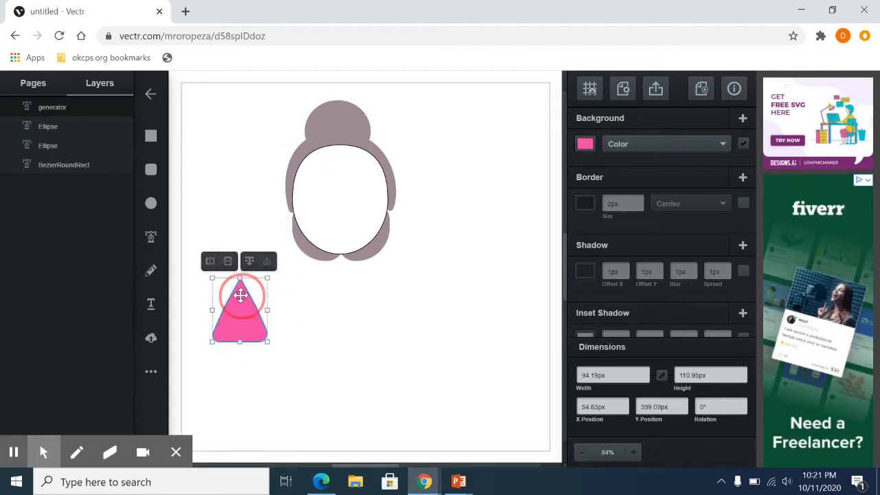
Step: Round the triangle's apex, bringing its height to about 101 px
double_click(241, 295)
click(240, 288)
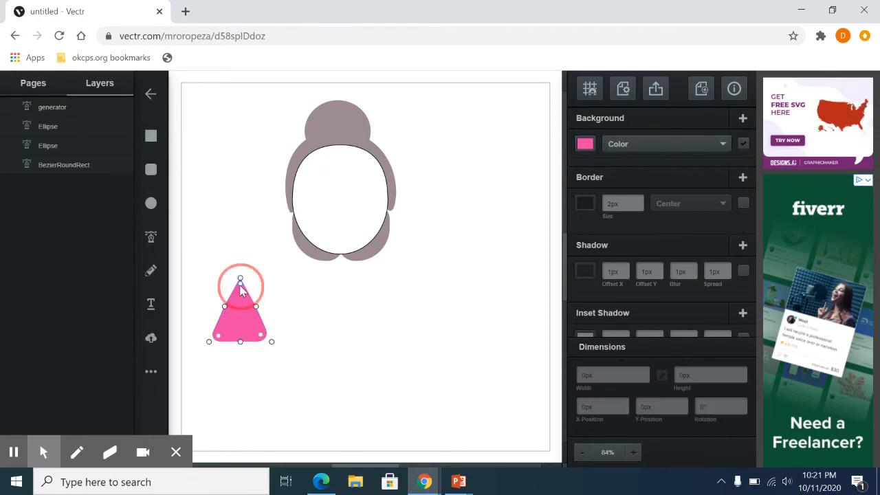
click(300, 328)
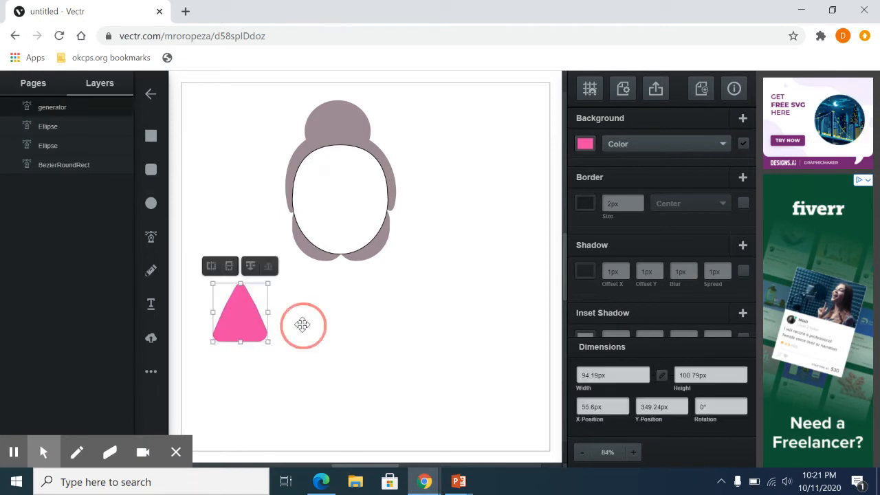
Step: Match the rounded triangle's background colour to the hair by sampling the colour of the bun
click(281, 368)
click(235, 316)
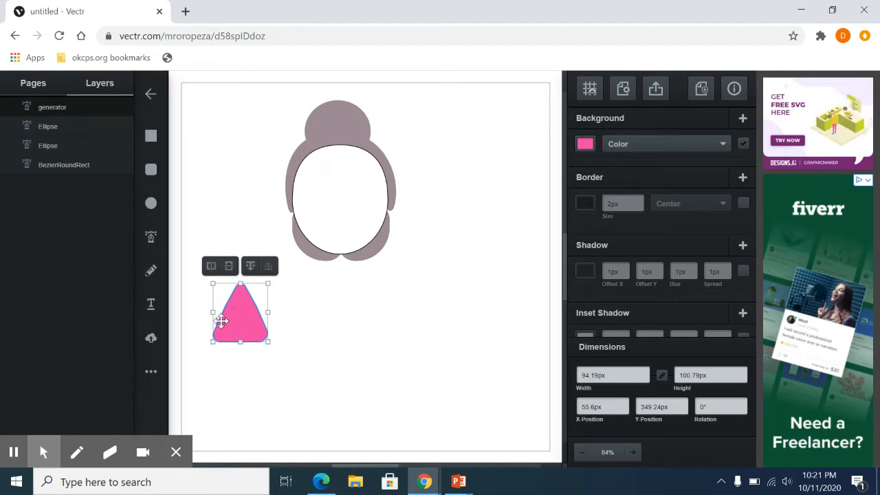
click(589, 145)
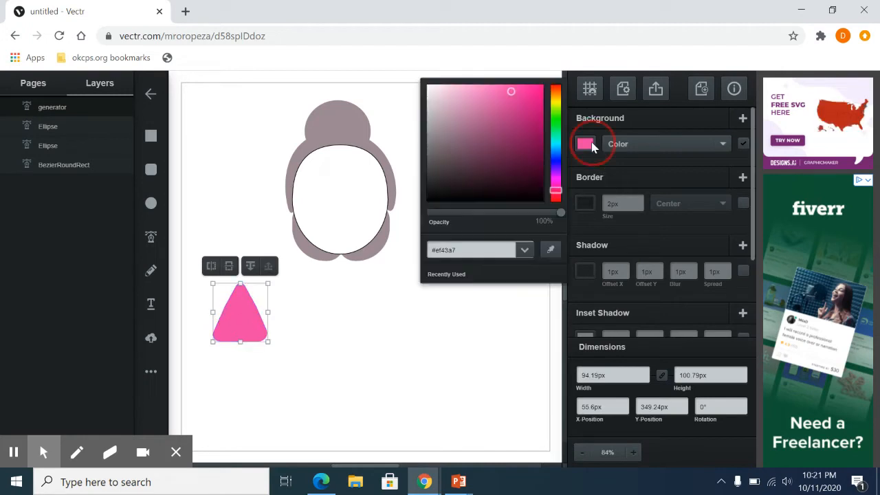
click(550, 249)
click(336, 119)
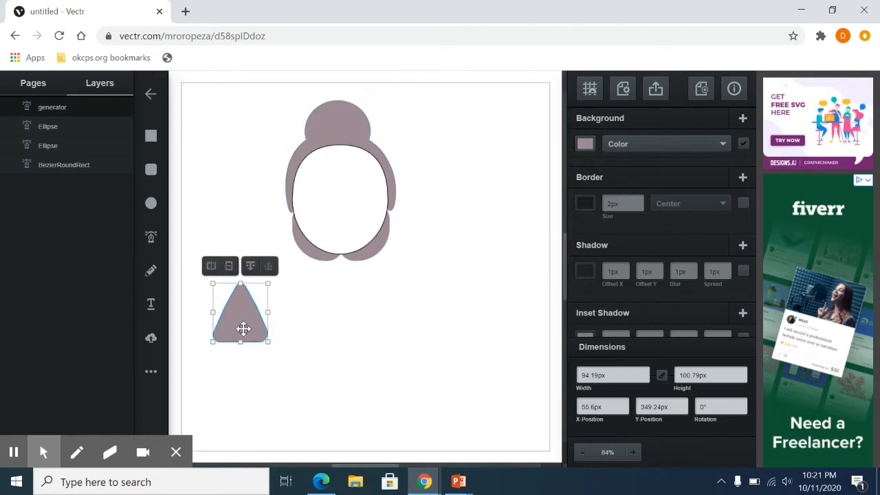
Step: Draw a rectangle about 42 by 50 px overlapping the triangle's base and unite both into one arrow shape
click(152, 137)
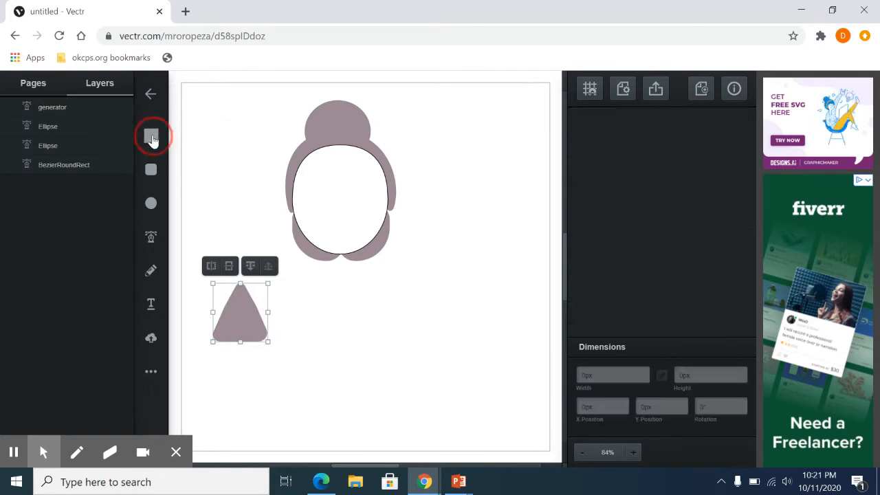
drag(230, 330, 241, 353)
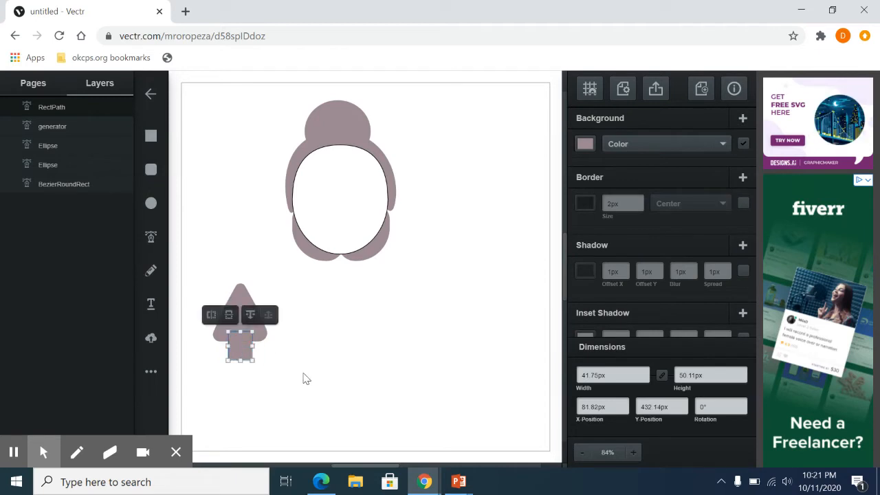
click(324, 436)
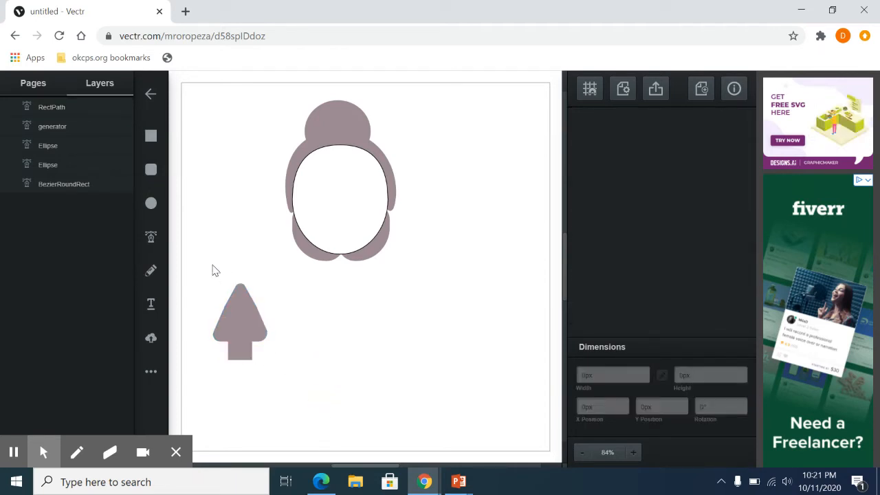
drag(200, 284, 289, 382)
click(180, 267)
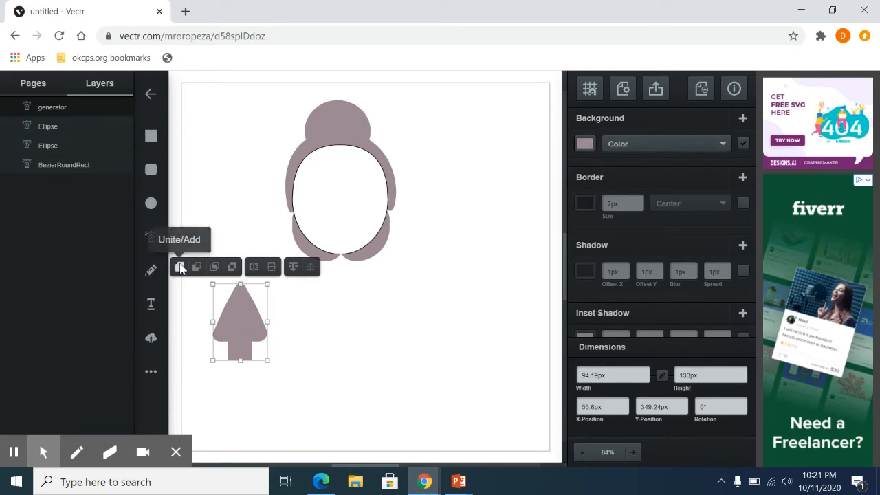
right_click(240, 322)
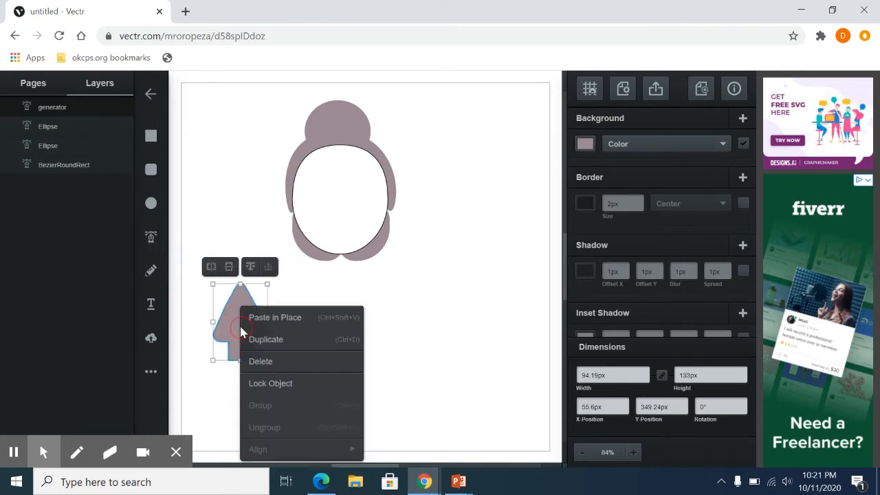
click(266, 342)
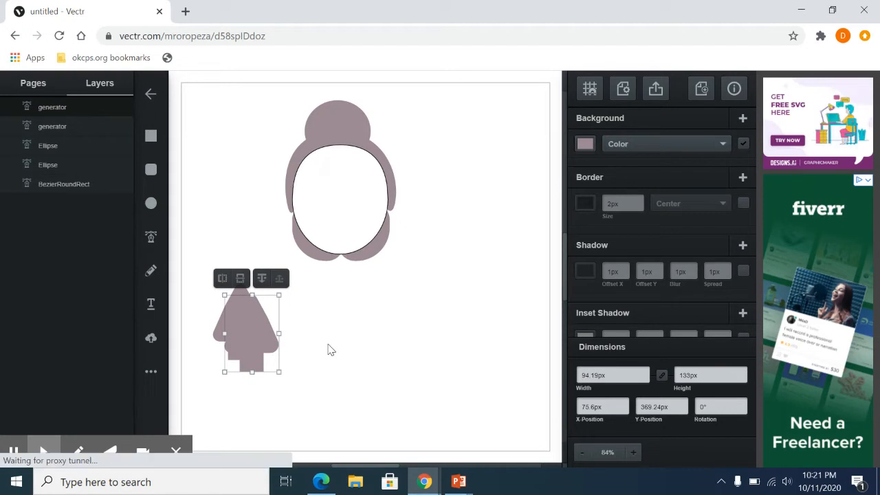
key(Delete)
Step: Rotate the arrow shape slightly counterclockwise to about 352°
click(228, 318)
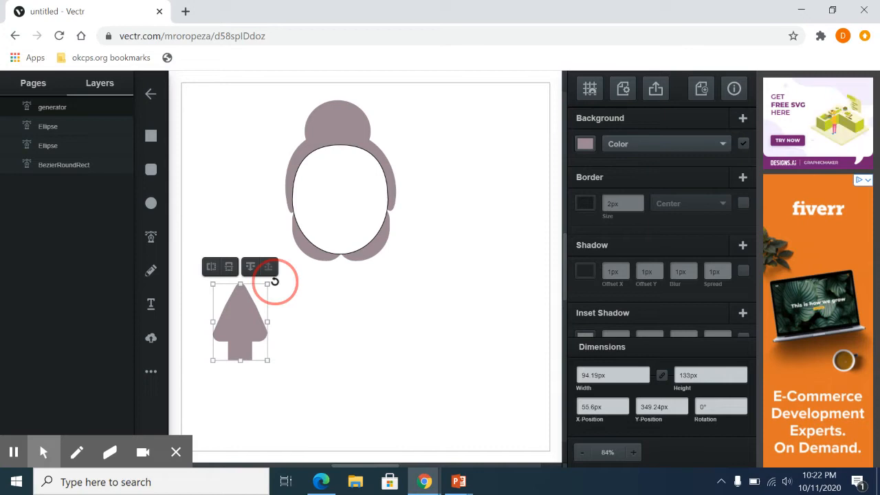
drag(274, 281, 270, 275)
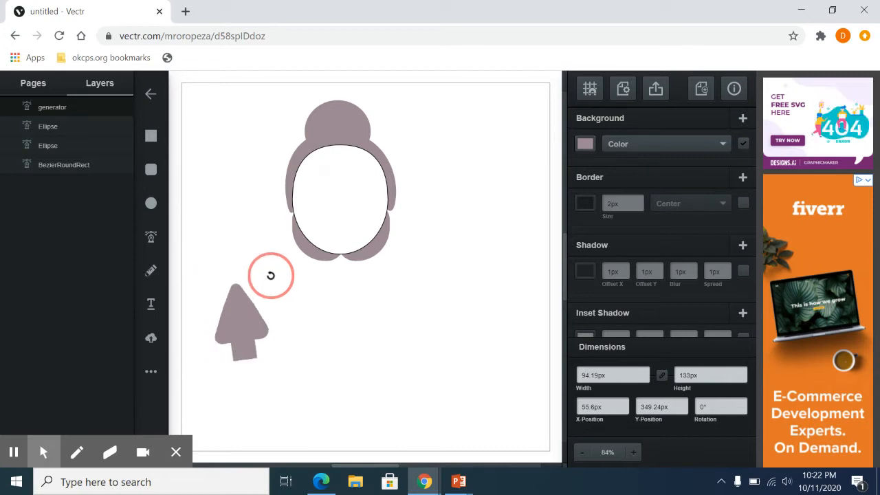
click(236, 334)
Step: Duplicate the tilted arrow shape, flip the copy horizontally and place it level with the original on its right
right_click(238, 311)
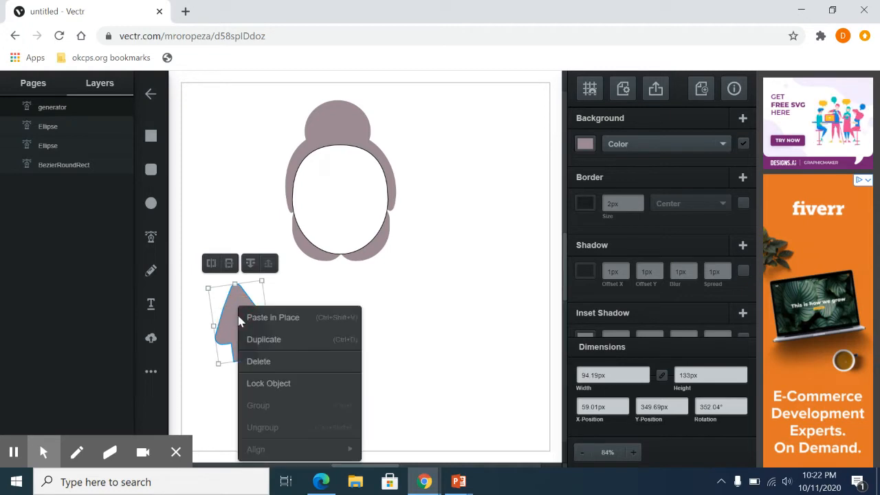
click(290, 340)
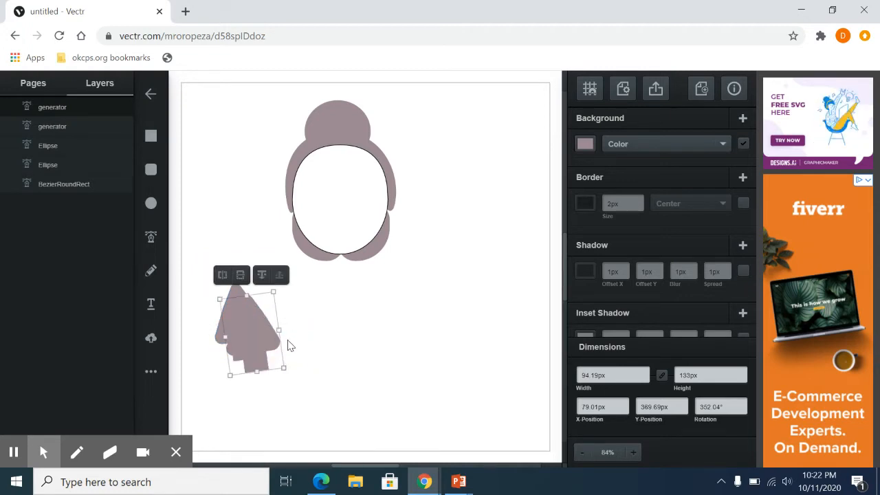
click(222, 275)
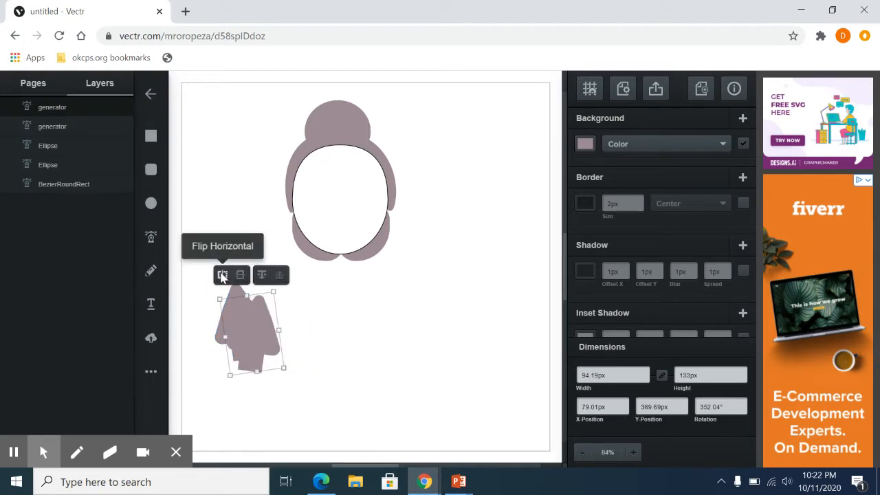
drag(257, 334, 332, 325)
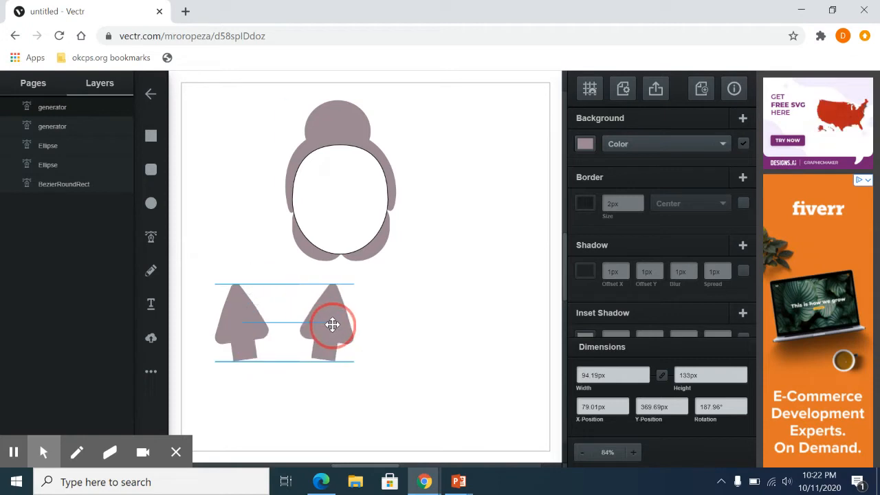
click(292, 411)
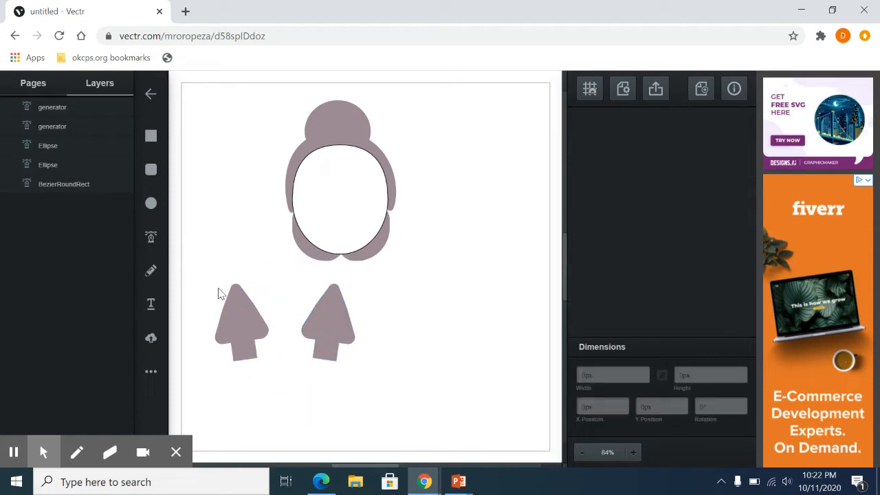
Step: Scale the two arrow shapes down together to about 103 by 52 px and move them onto the top of the hair bun
drag(262, 318, 354, 91)
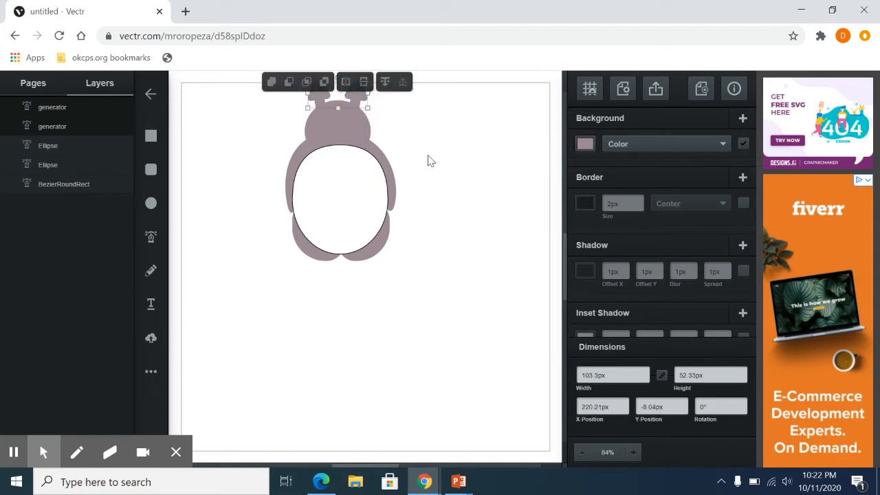
click(442, 324)
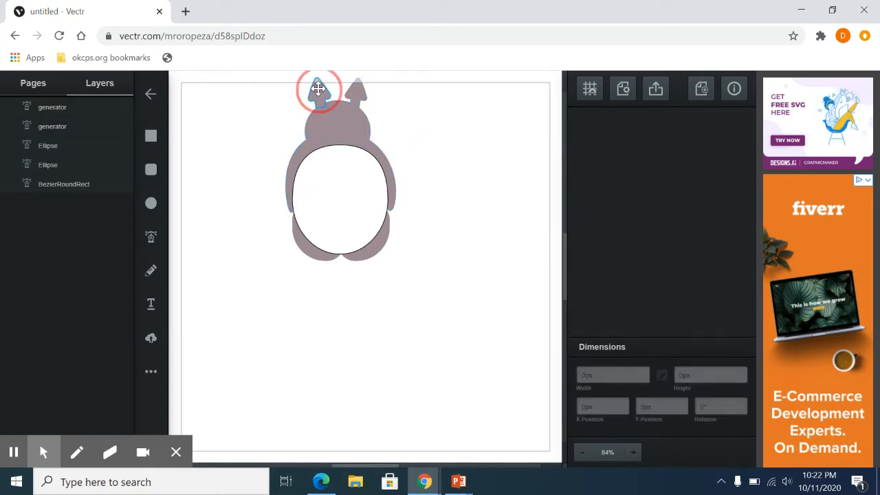
Step: Undo moving the small arrow shapes onto the hair bun and select the flipped one
mouse_move(318, 90)
mouse_down()
mouse_move(285, 108)
mouse_move(317, 86)
mouse_up()
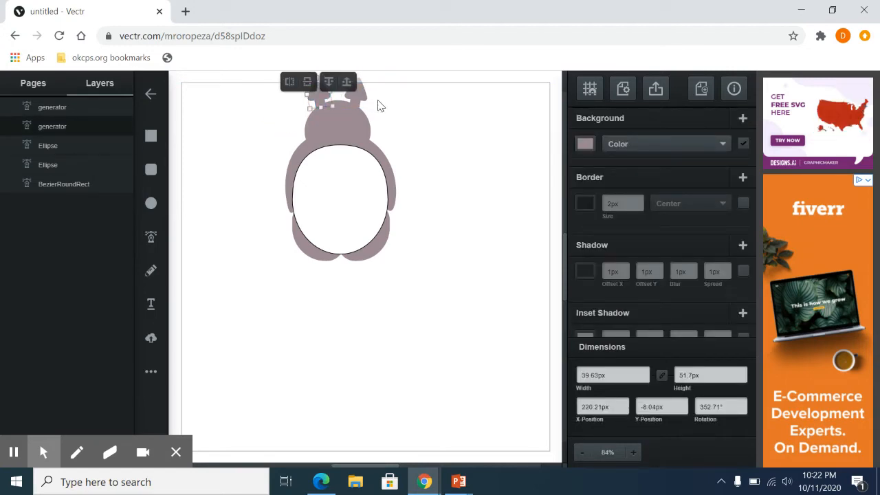
key(ctrl+z)
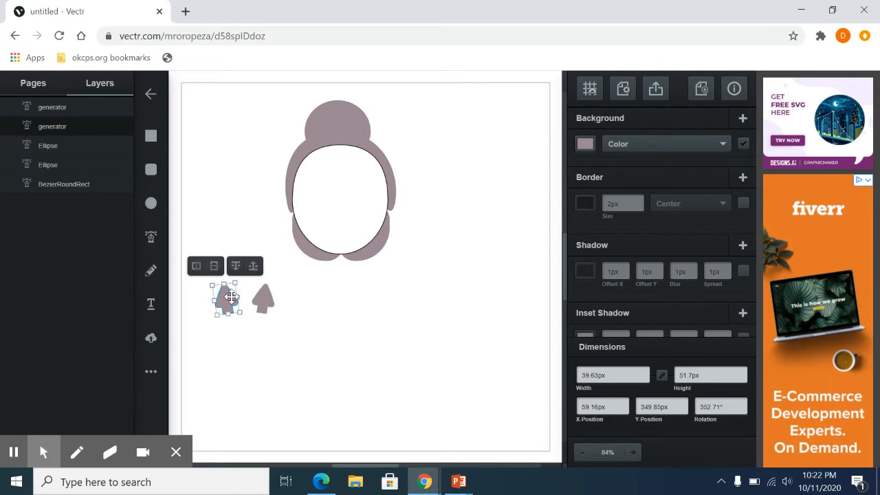
click(268, 300)
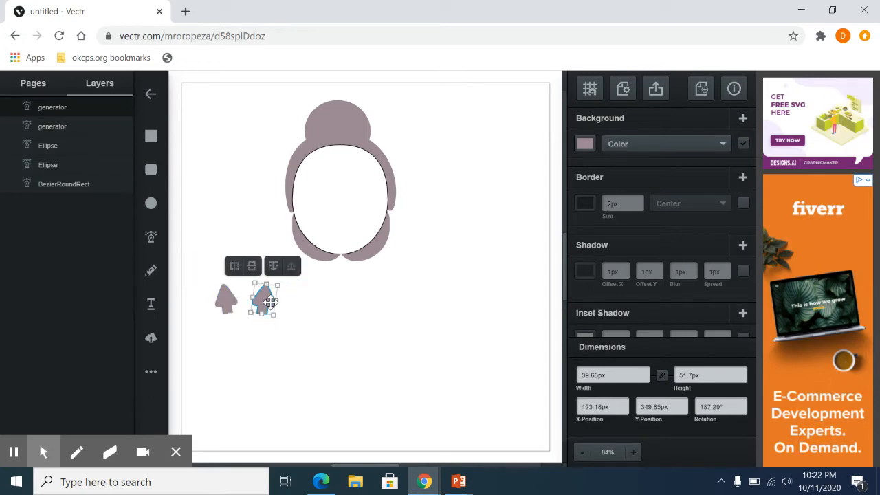
Step: Delete the flipped arrow shape and narrow the remaining tilted one to about 33 px wide
key(Delete)
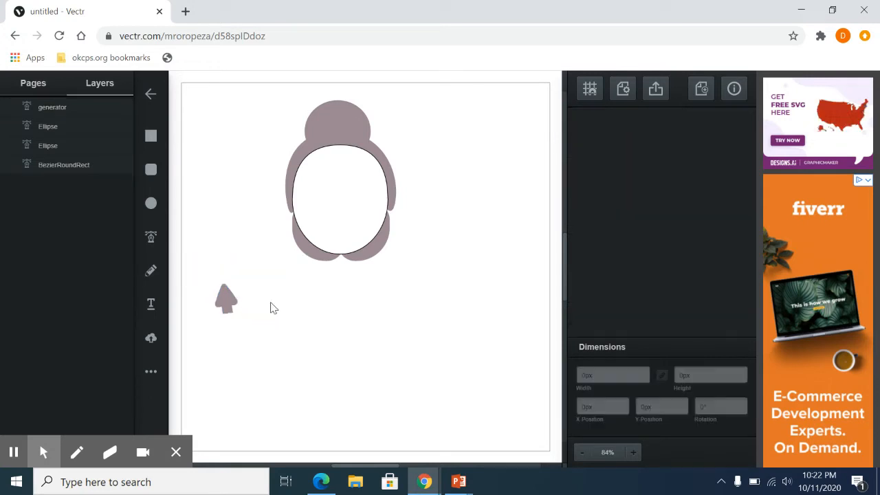
click(225, 298)
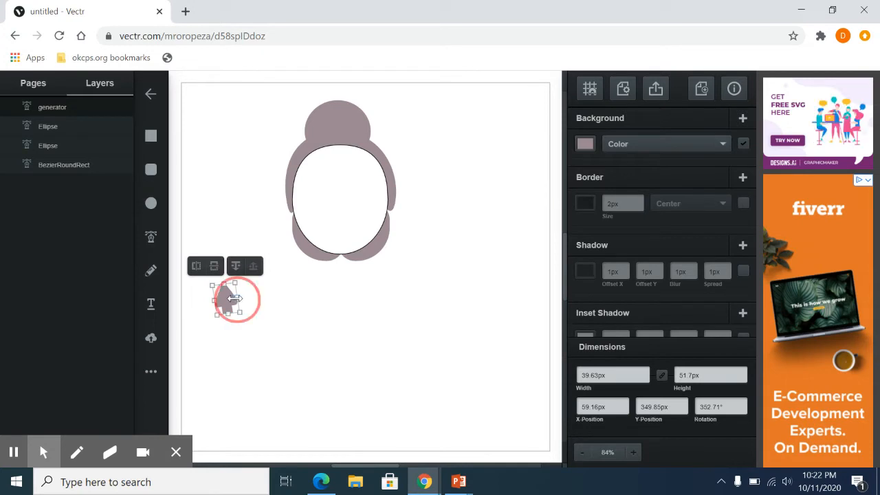
drag(234, 299, 230, 298)
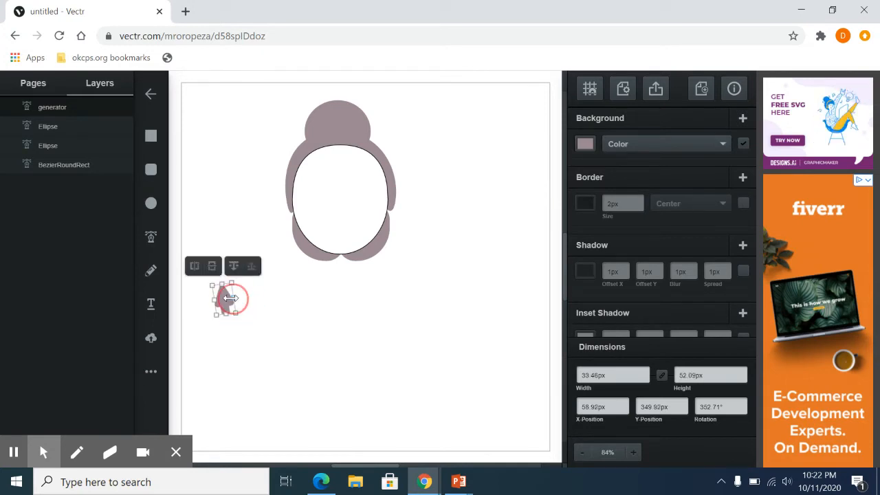
Step: Duplicate the narrowed arrow shape, flip the copy horizontally and place it level with the original on its right
right_click(222, 300)
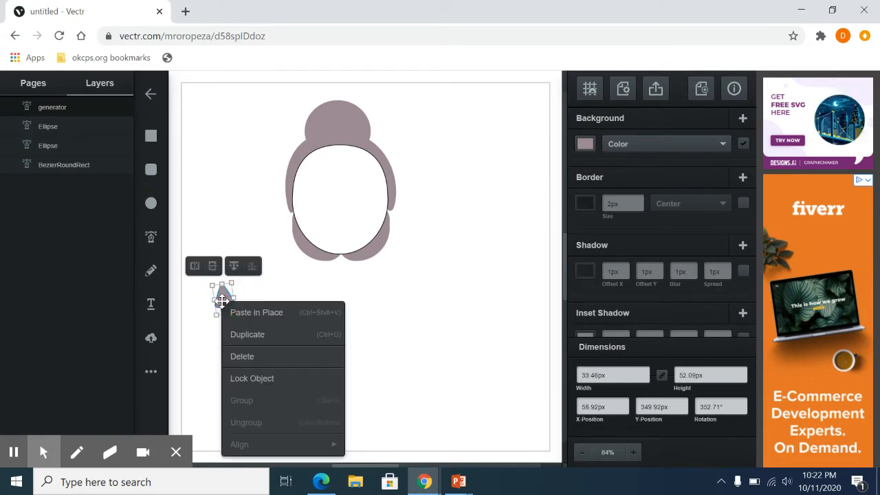
click(260, 341)
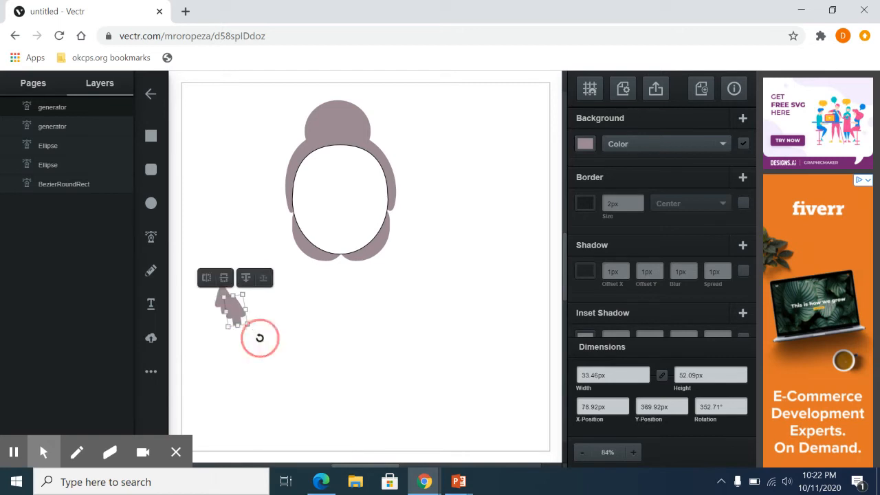
click(204, 278)
drag(234, 312, 268, 300)
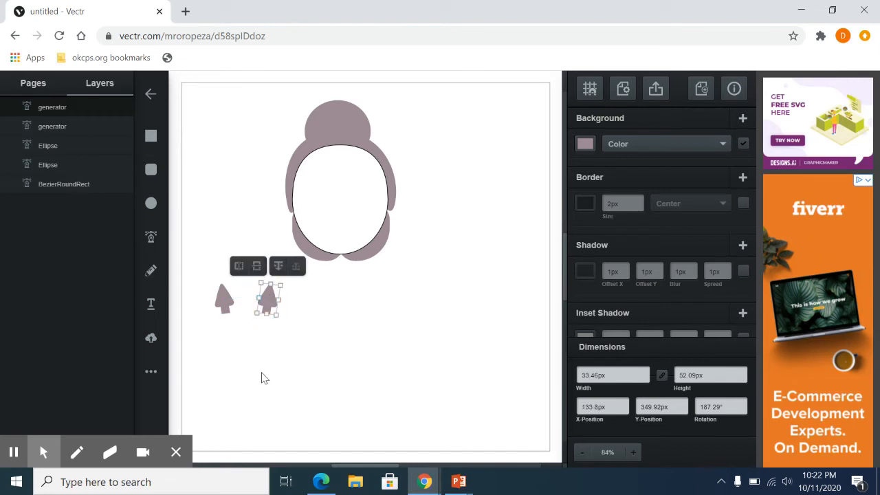
click(263, 378)
Step: Move the mirrored pair of arrow shapes together onto the top of the head as ears
drag(212, 267, 310, 337)
drag(270, 301, 361, 93)
click(422, 158)
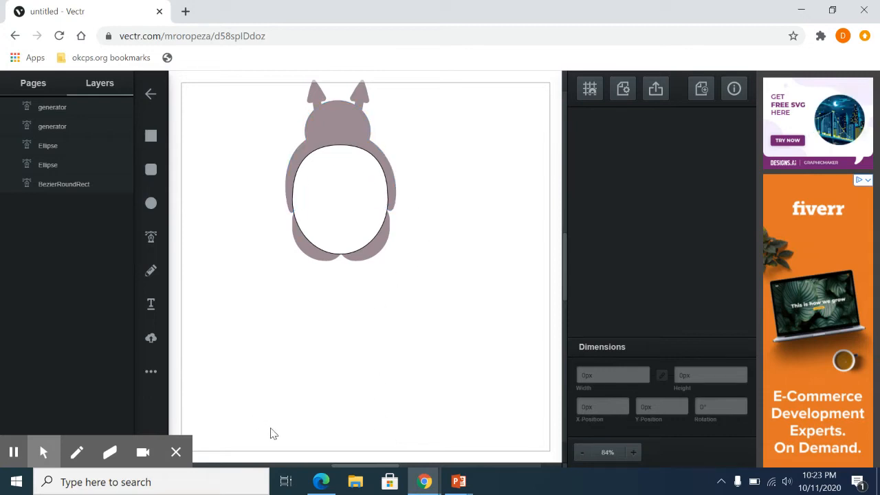
Step: Draw a flat ellipse about 150 by 41 px below the figure and fill it with black
click(152, 203)
mouse_move(297, 310)
mouse_down()
mouse_move(375, 324)
mouse_move(385, 335)
mouse_up()
click(588, 148)
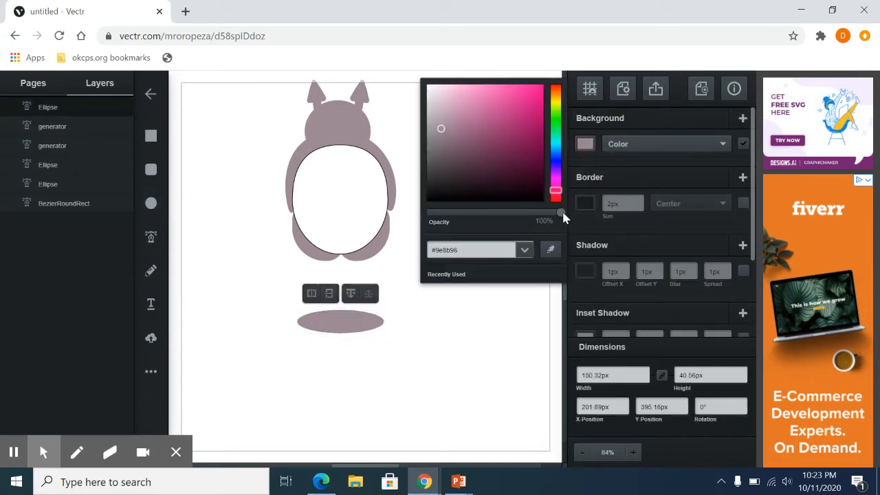
drag(444, 131, 539, 193)
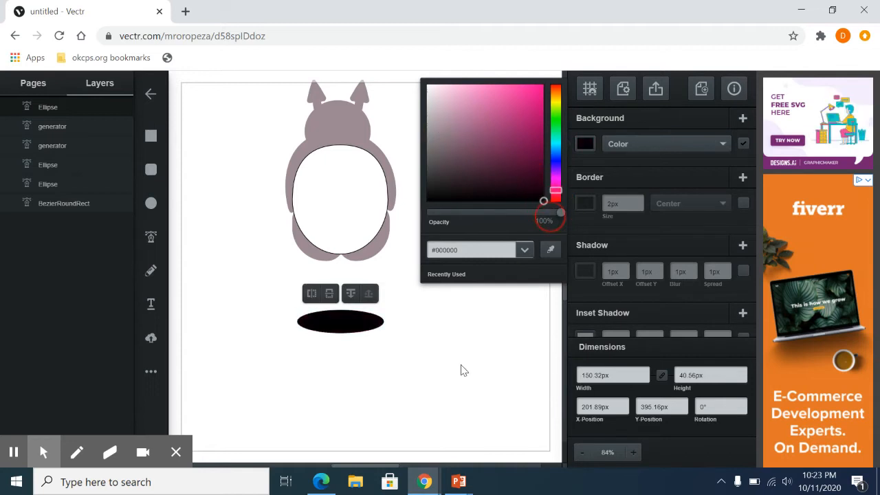
click(419, 429)
Step: Draw an ellipse about 50 by 45 px below the black one, duplicate it and place the copy level on its right
click(151, 203)
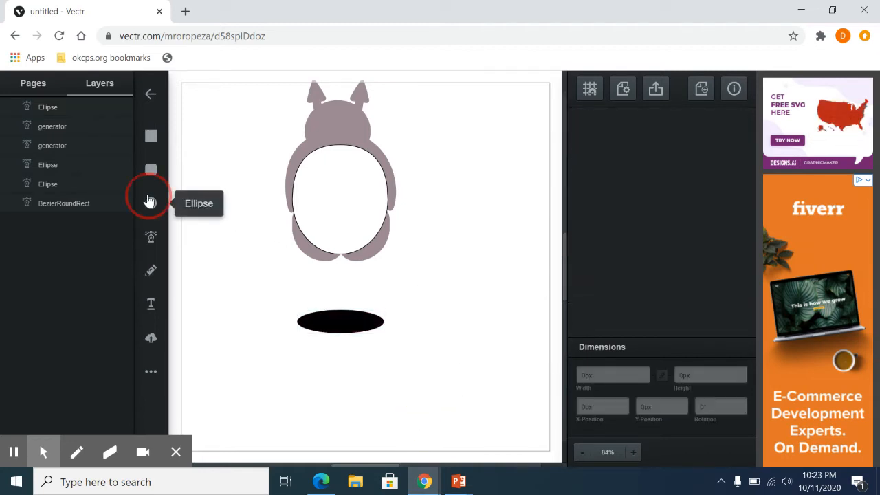
drag(297, 354, 327, 386)
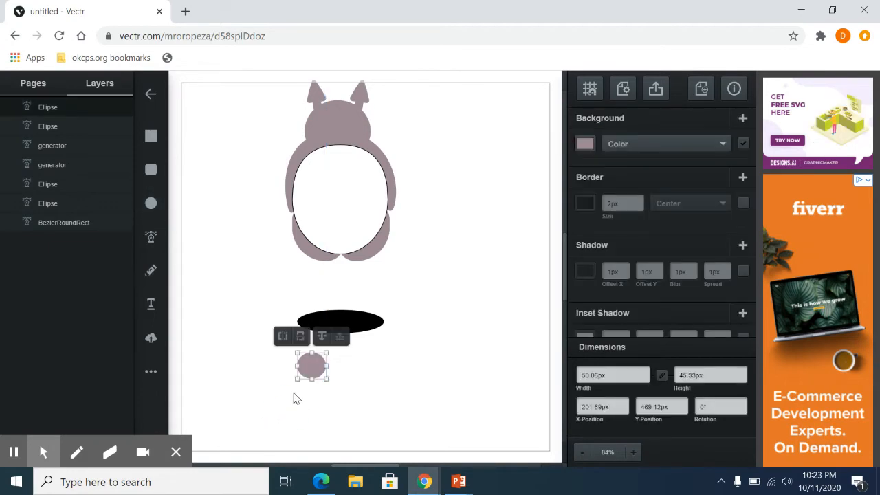
right_click(313, 370)
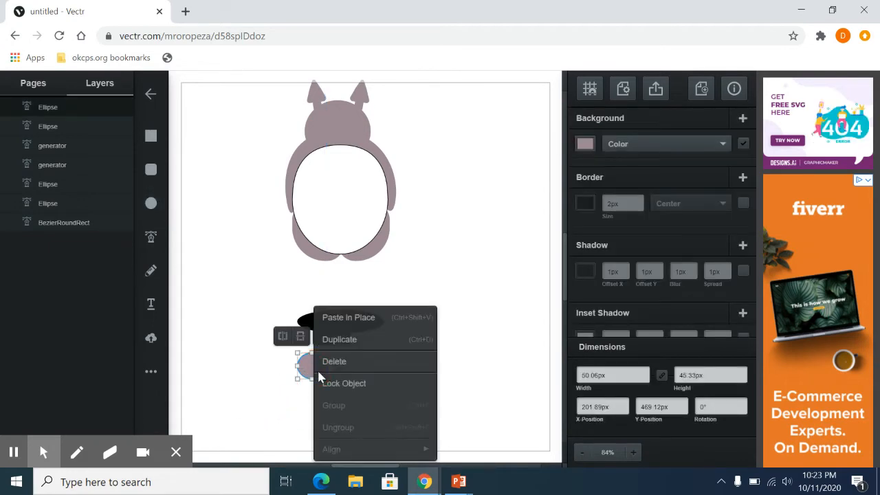
click(338, 339)
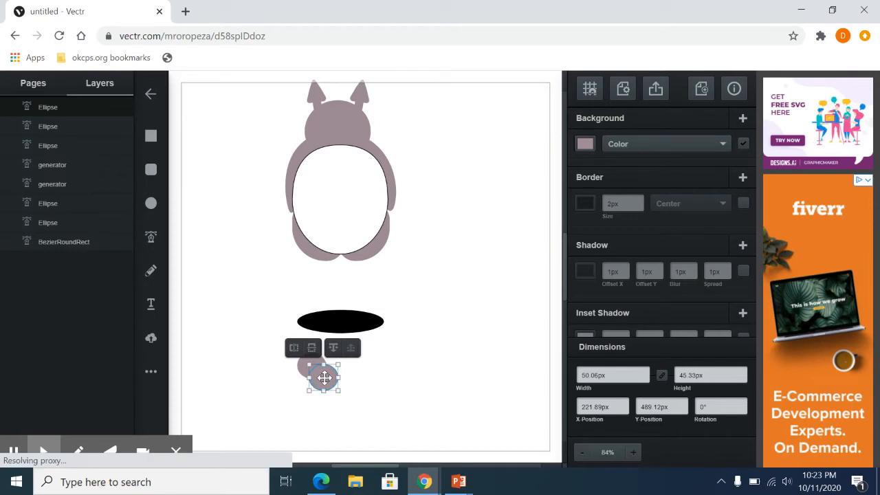
drag(323, 373, 353, 365)
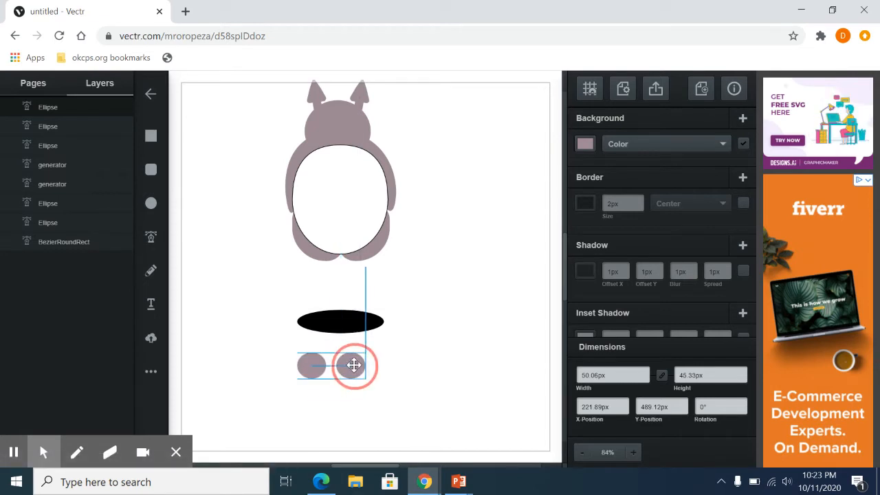
drag(354, 365, 353, 364)
Step: Unite the two small ellipses into one shape and move it up to overlap the black ellipse's lower edge
drag(293, 366, 388, 404)
click(265, 336)
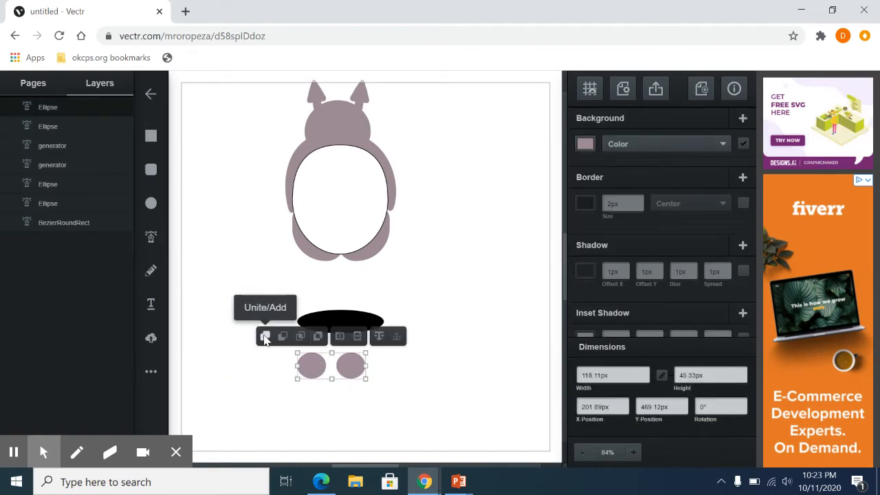
click(264, 336)
drag(353, 365, 359, 341)
click(327, 401)
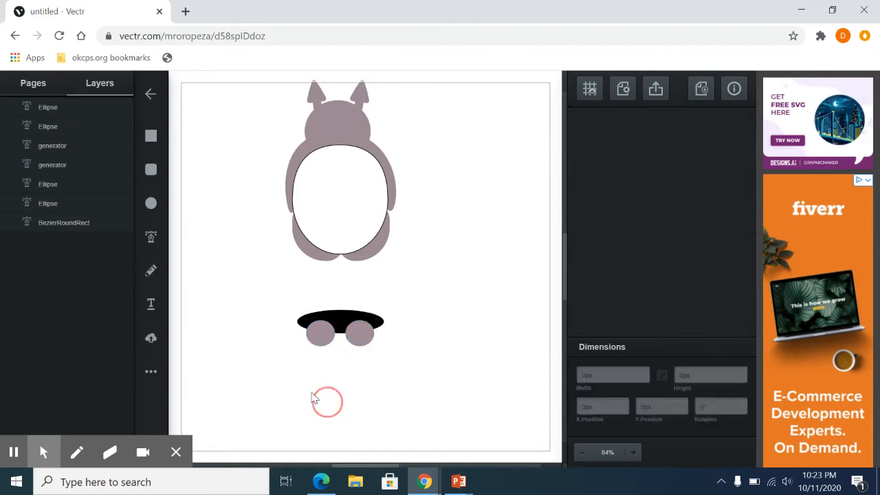
Step: Subtract the united small ellipses from the black ellipse to cut two rounded notches in its lower edge
drag(290, 302, 406, 360)
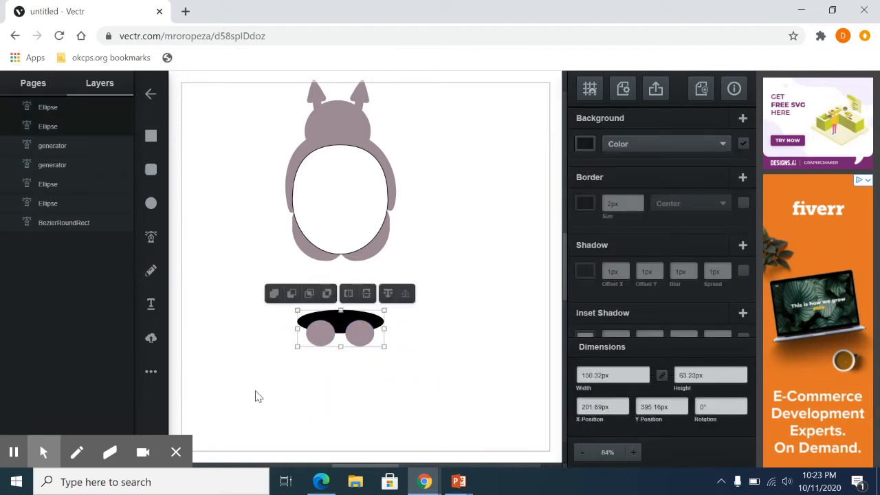
click(296, 299)
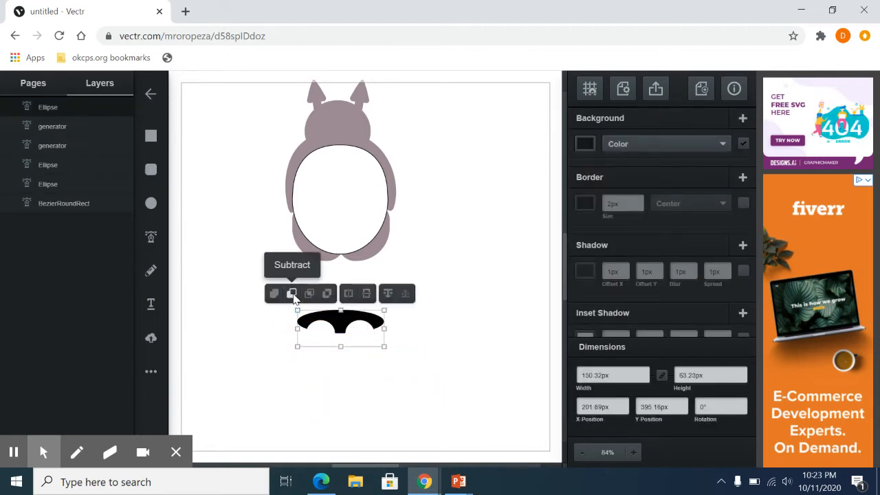
key(ctrl+z)
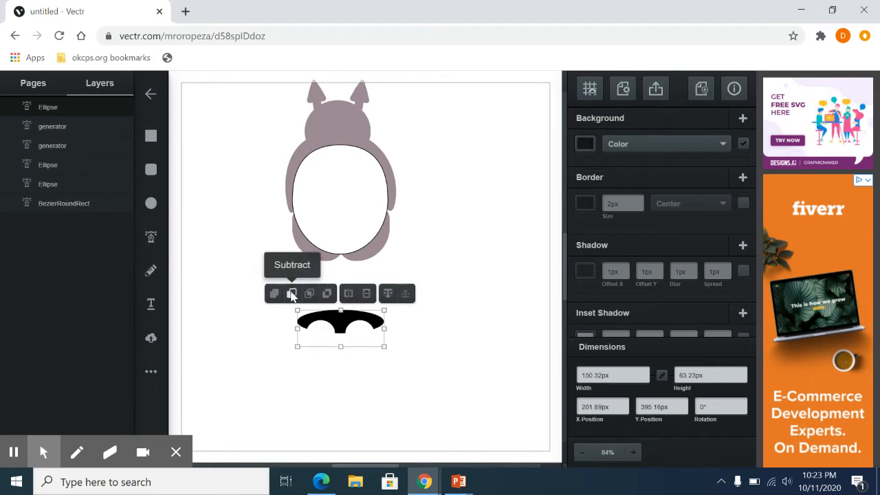
click(292, 295)
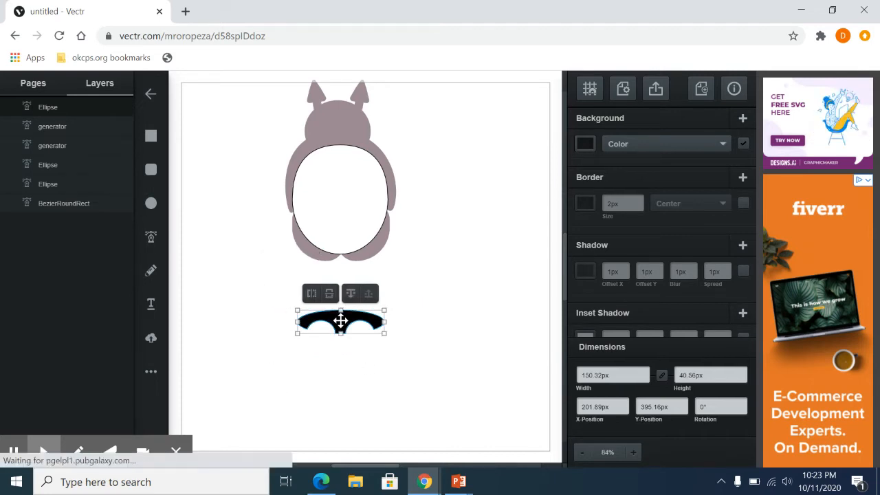
Step: Shrink the notched black shape and place it in the middle of the head as a nose
drag(340, 318, 436, 132)
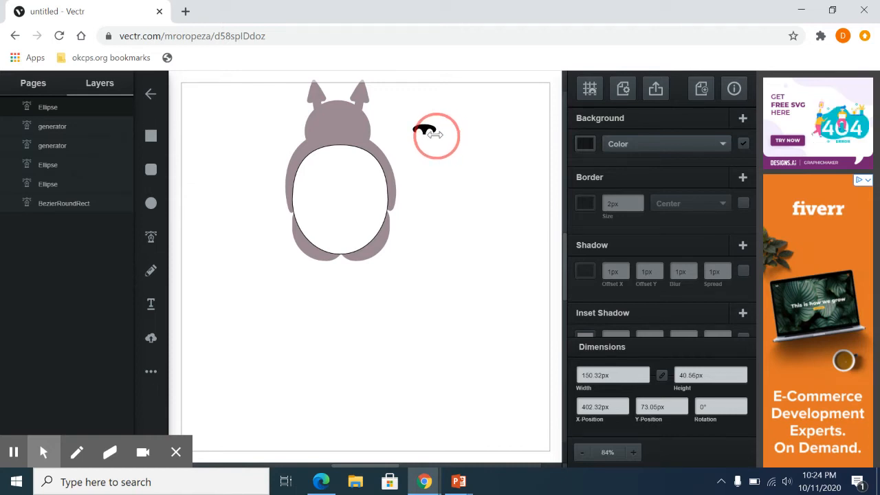
drag(434, 133, 342, 121)
click(428, 130)
click(434, 131)
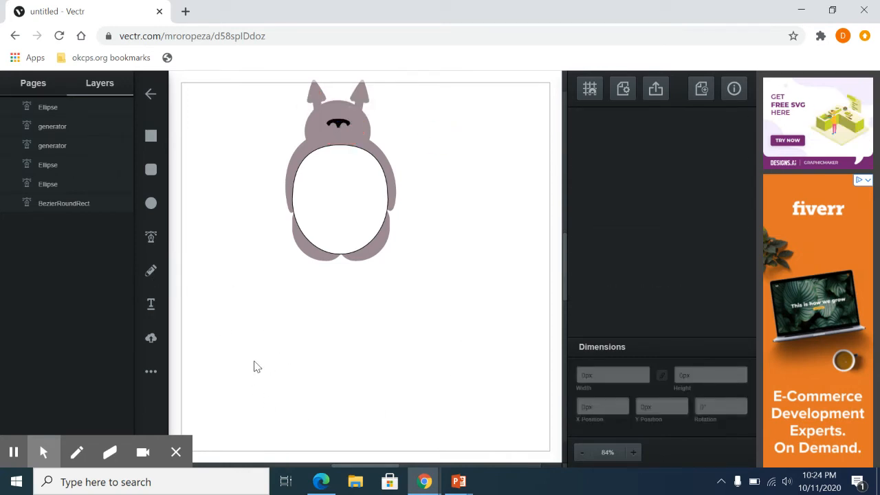
Step: Draw a circle about 75 px wide at the figure's lower left and give it a white fill and a 1 px black border
click(149, 201)
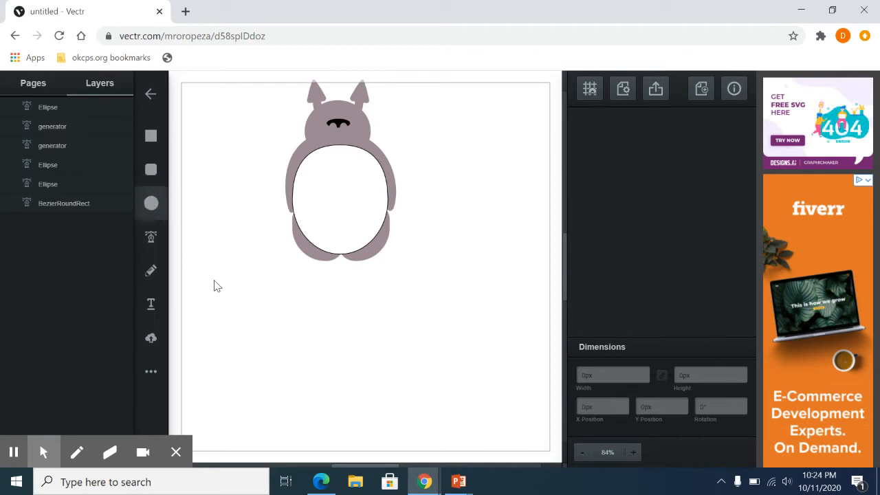
mouse_move(223, 261)
mouse_down()
mouse_move(241, 297)
mouse_move(272, 325)
mouse_up()
click(152, 203)
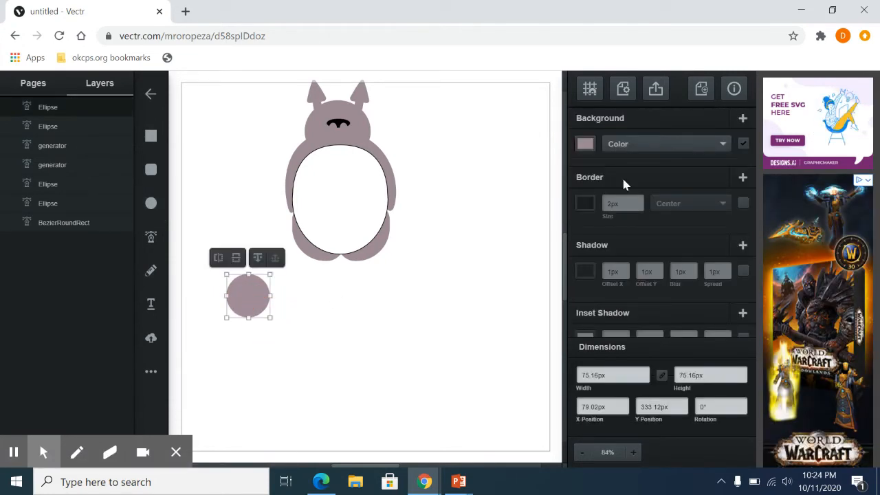
click(585, 143)
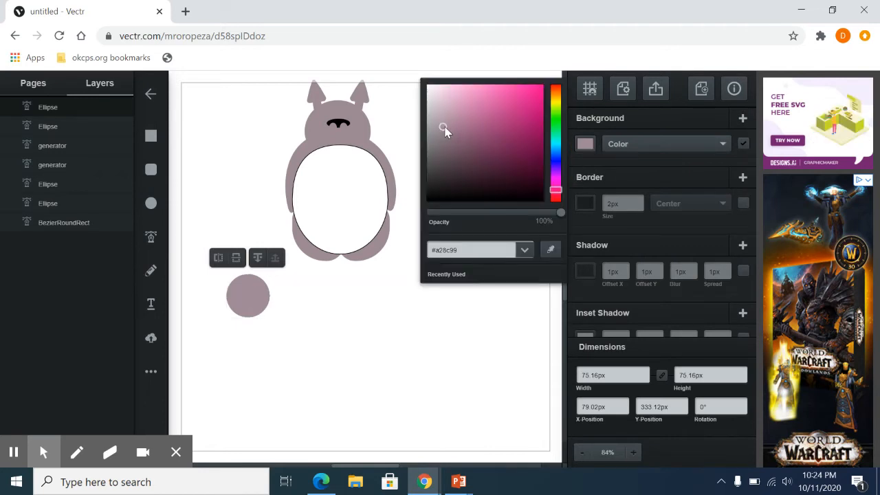
drag(445, 130, 428, 86)
click(585, 203)
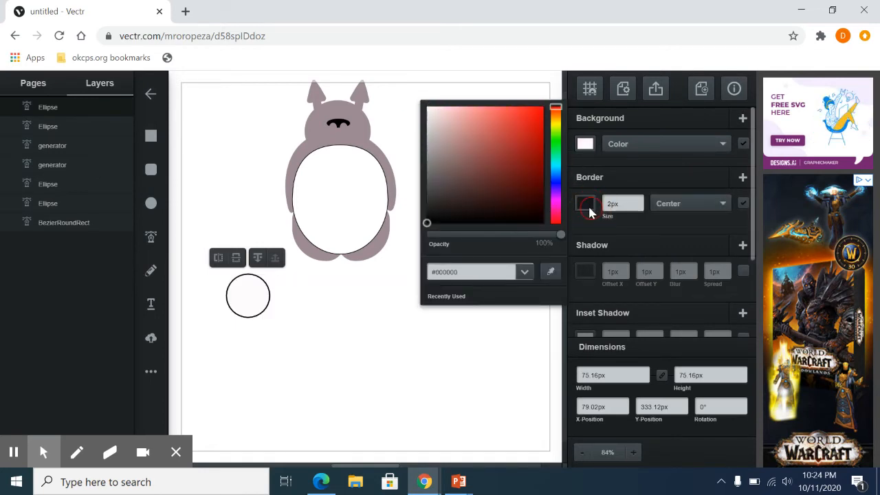
click(638, 207)
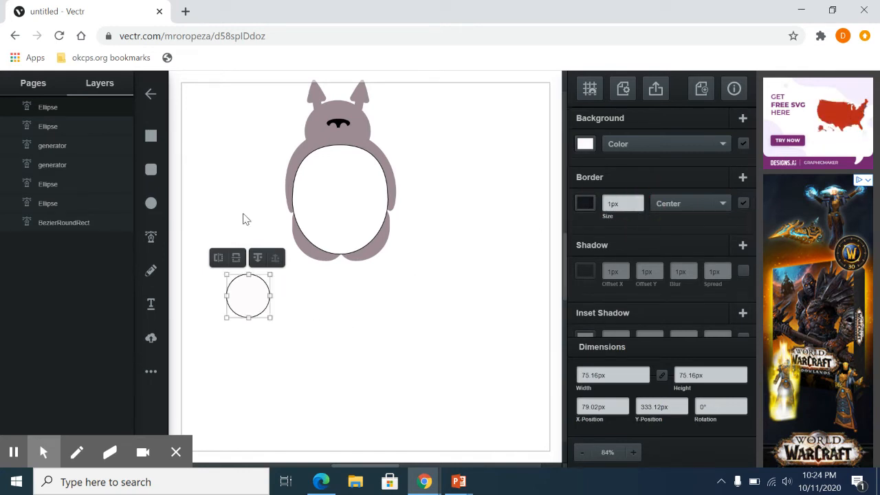
Step: Draw a smaller ellipse about 38 by 37 px beside the white circle and fill it with black
click(152, 203)
mouse_move(318, 315)
mouse_down()
mouse_move(334, 338)
mouse_move(321, 317)
mouse_up()
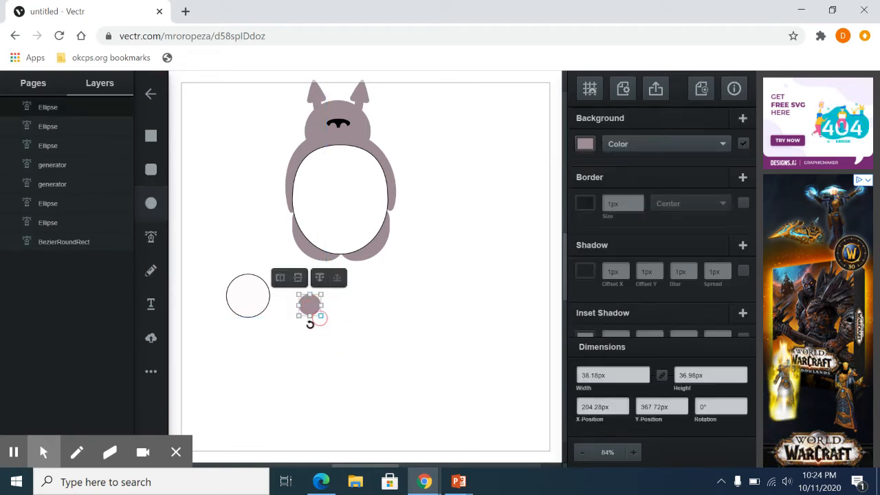
click(584, 144)
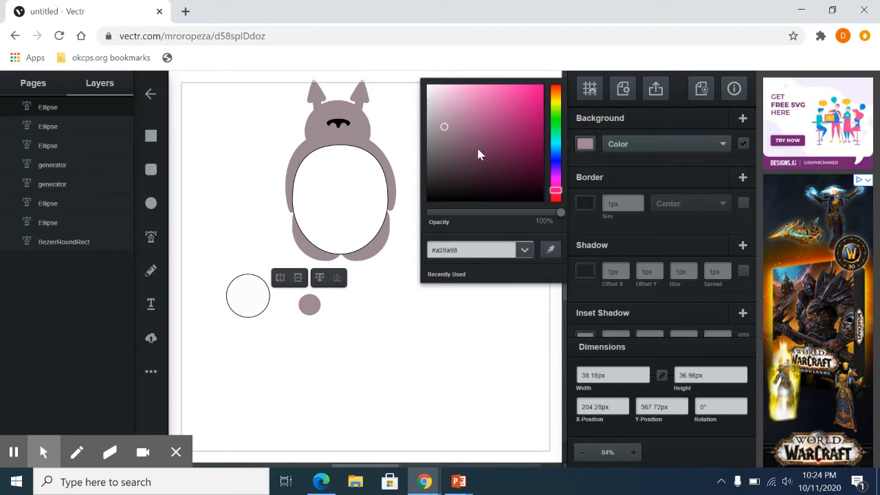
click(530, 190)
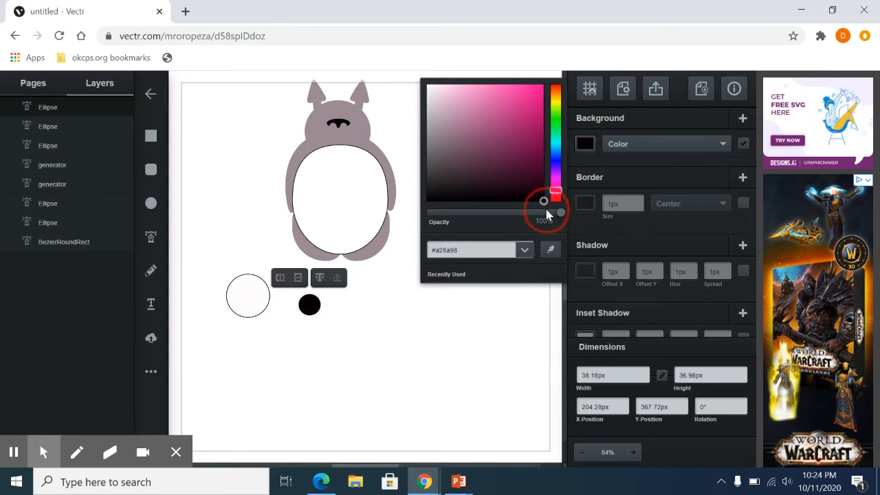
click(375, 350)
Step: Move the black pupil onto the white circle, slightly to the lower right of its center
drag(309, 304, 257, 304)
click(295, 366)
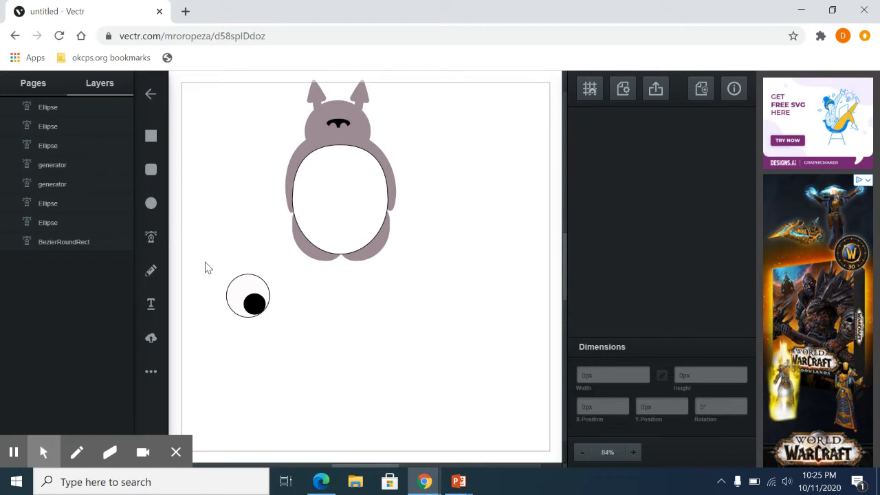
click(247, 305)
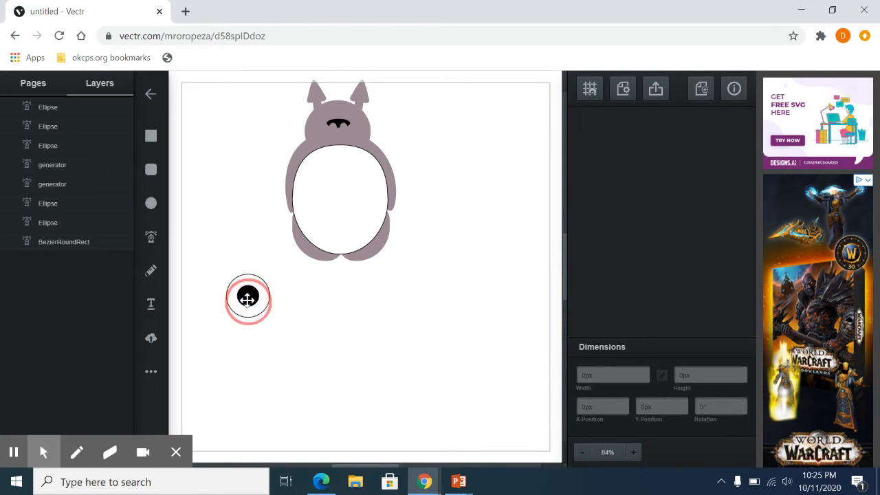
drag(248, 297, 252, 304)
click(252, 345)
Step: Scale the white circle and its black pupil down together to about 25 by 25 px
drag(218, 260, 291, 337)
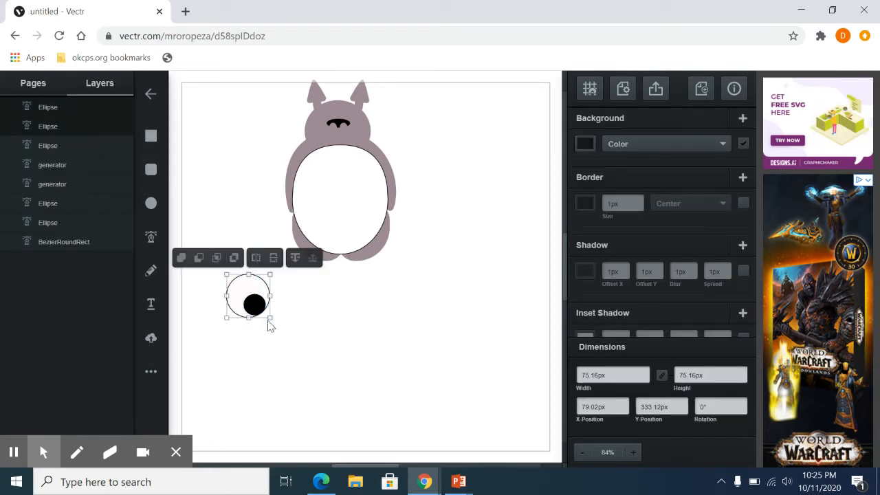
drag(270, 317, 237, 285)
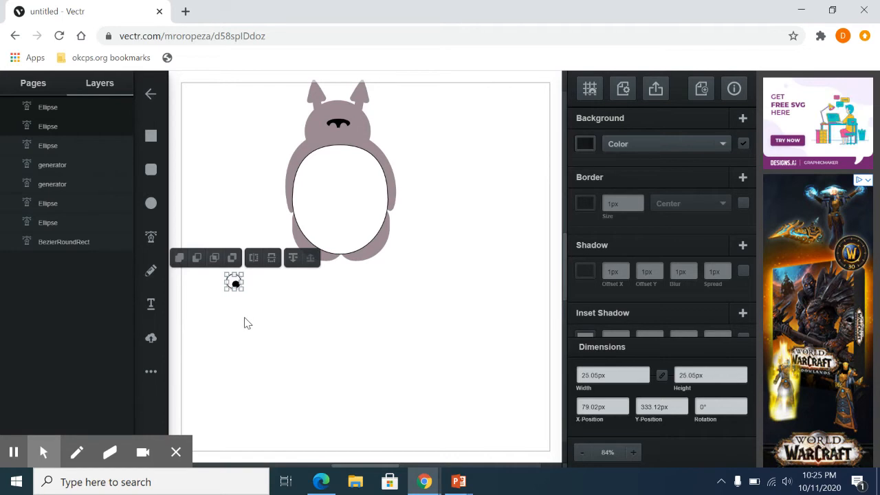
click(281, 303)
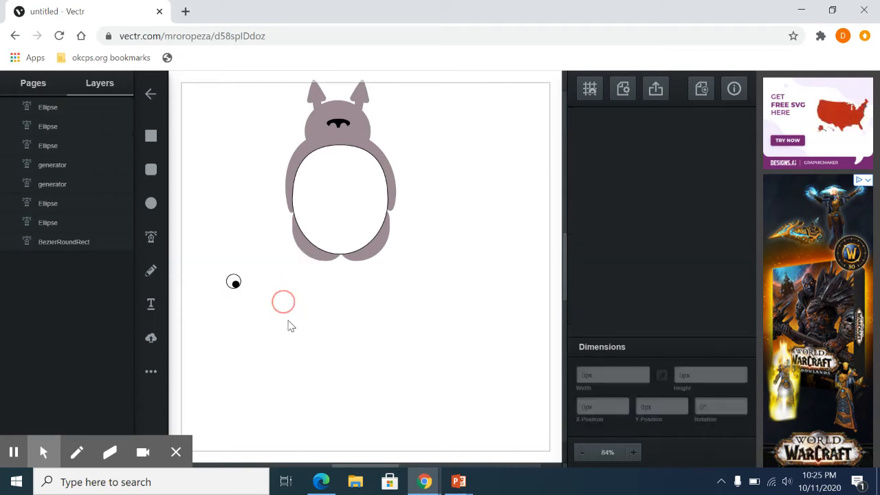
Step: Duplicate the finished eye, place the copy level with the original to its right, and flip the copy horizontally
click(234, 283)
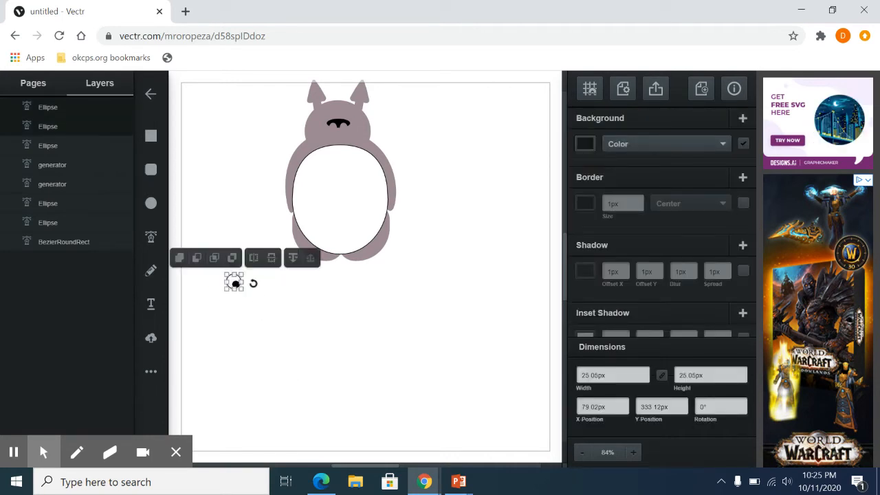
right_click(236, 290)
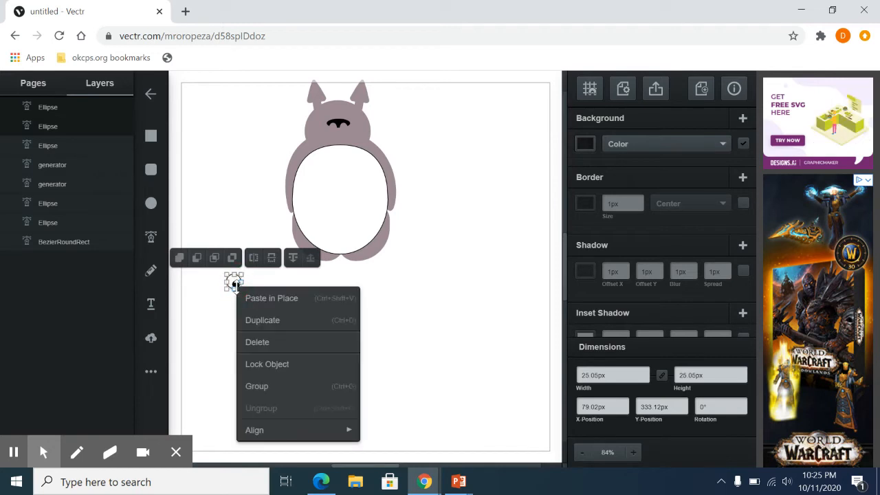
click(275, 323)
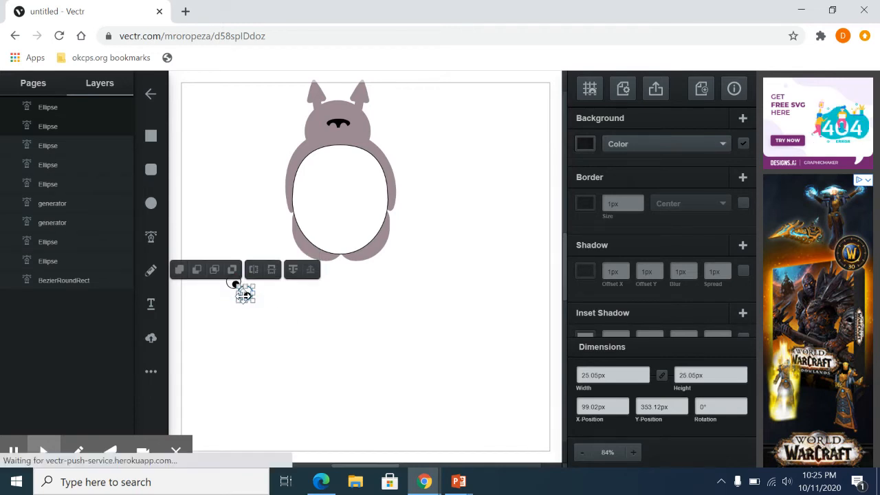
drag(247, 295, 276, 282)
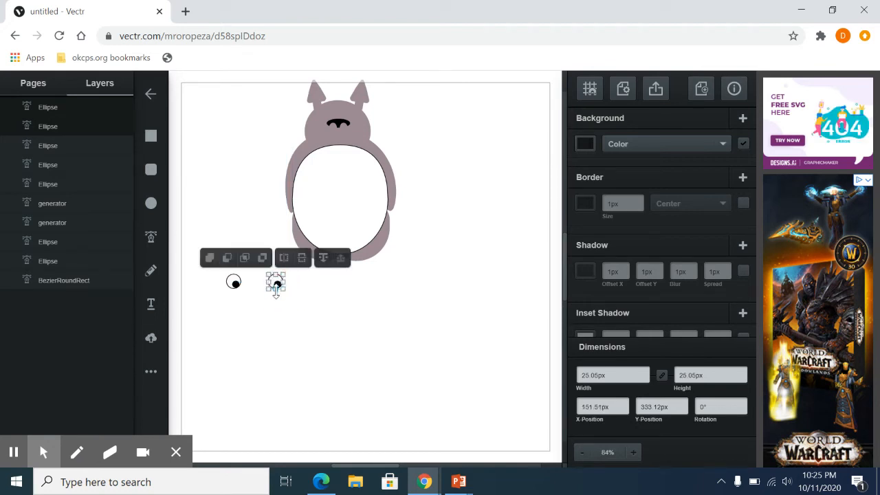
click(283, 257)
click(241, 347)
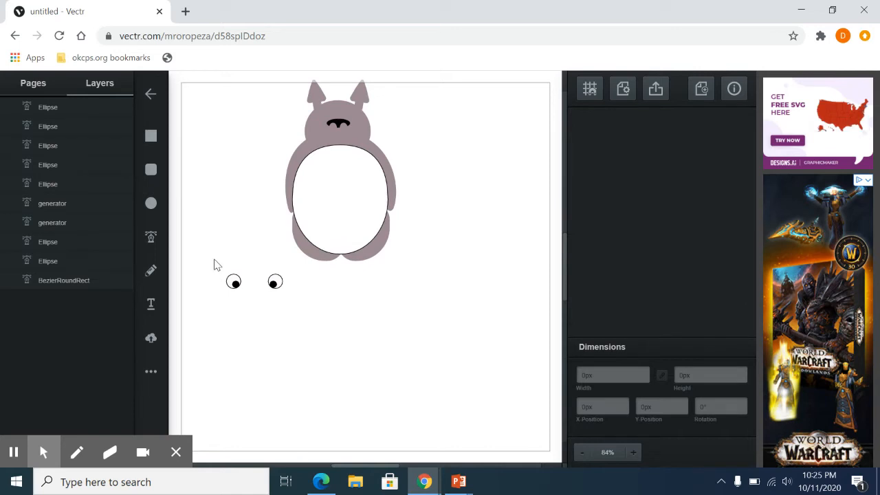
Step: Scale both eyes down together to about 80 by 20 px and place them on the head, one on each side of the nose
drag(216, 261, 308, 295)
click(279, 337)
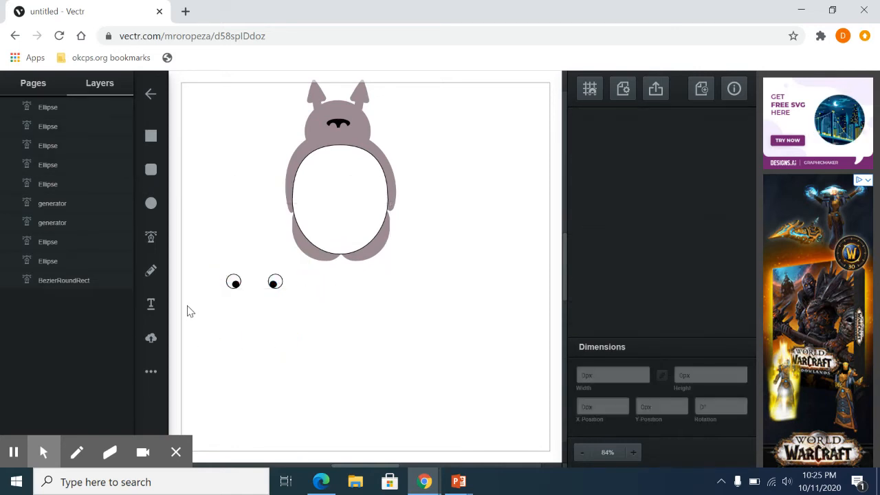
drag(219, 278, 286, 311)
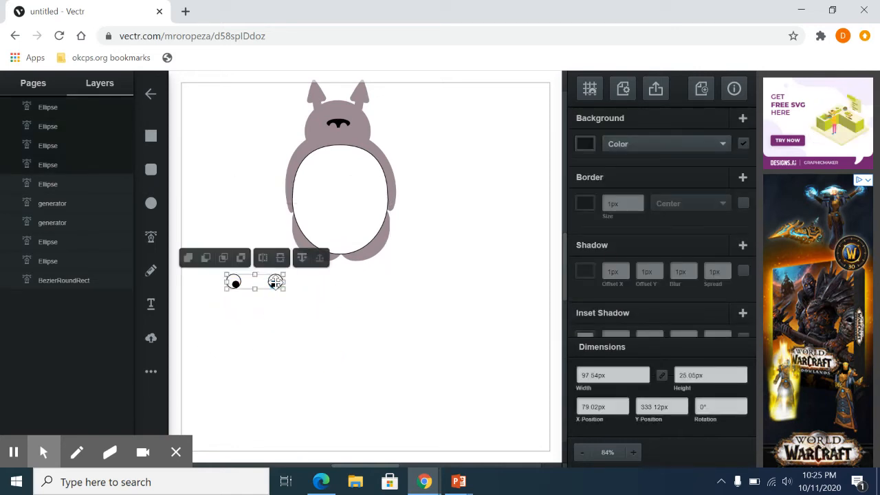
drag(275, 282, 294, 355)
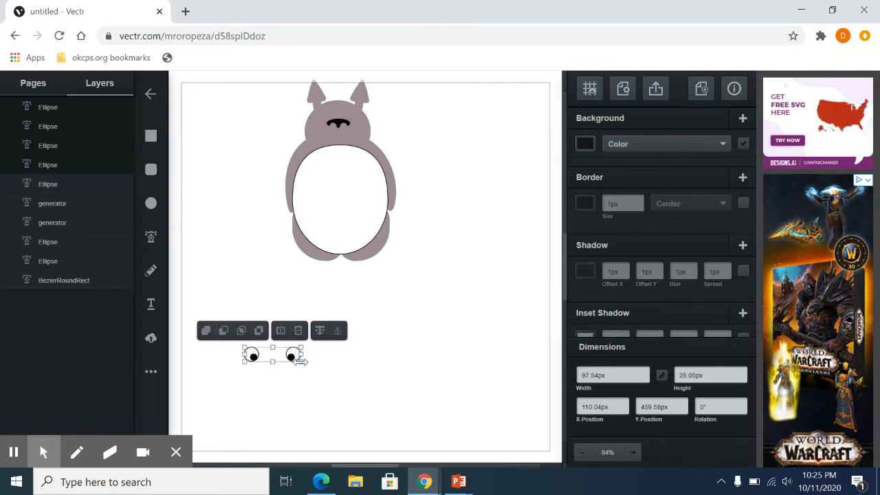
drag(301, 361, 355, 110)
right_click(355, 110)
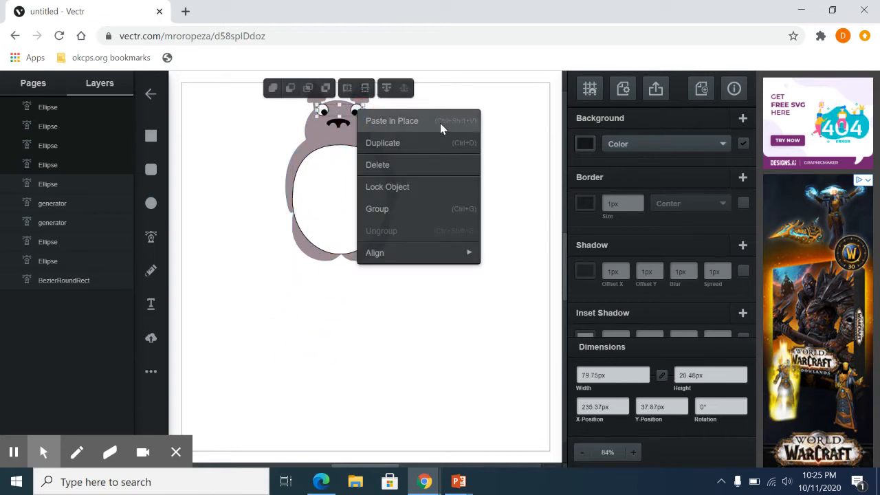
key(ctrl+z)
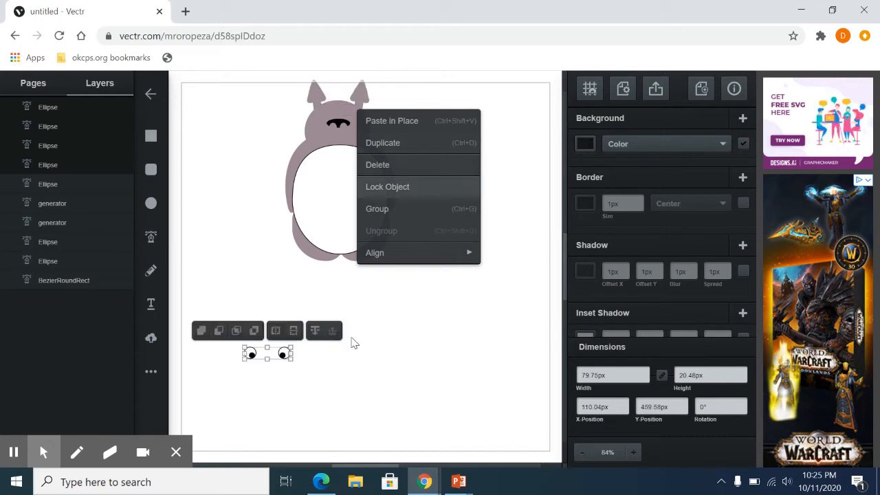
drag(284, 352, 355, 115)
click(416, 149)
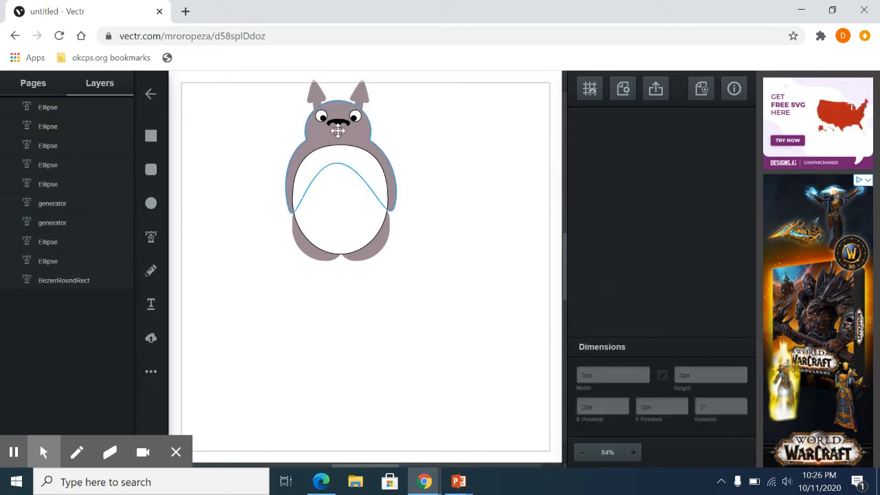
Step: Scale the black nose down so it fits between the two eyes without touching them
click(338, 121)
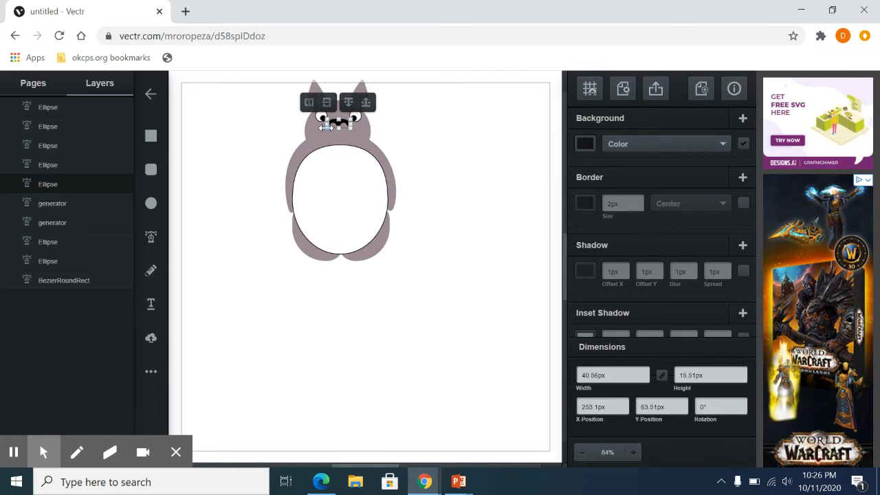
drag(326, 127, 341, 124)
click(423, 153)
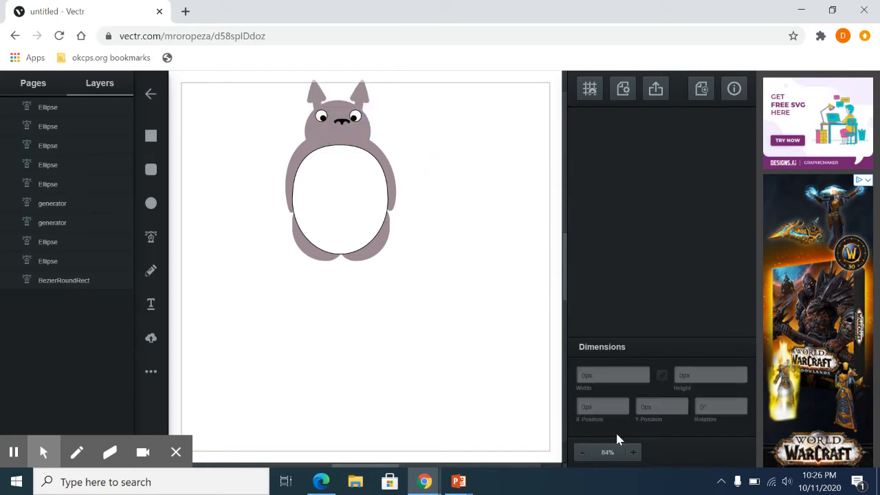
Step: Move the nose slightly up and to the left so it sits centered between the eyes
click(632, 451)
click(632, 451)
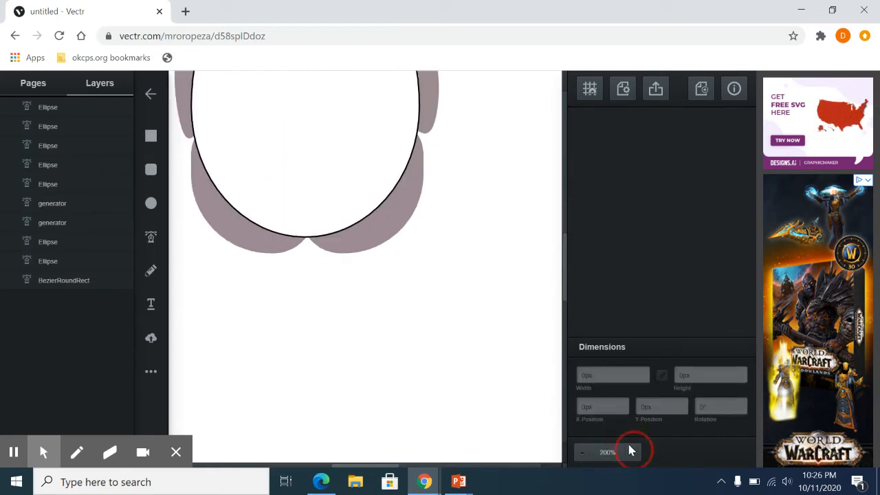
scroll(481, 232, up, 5)
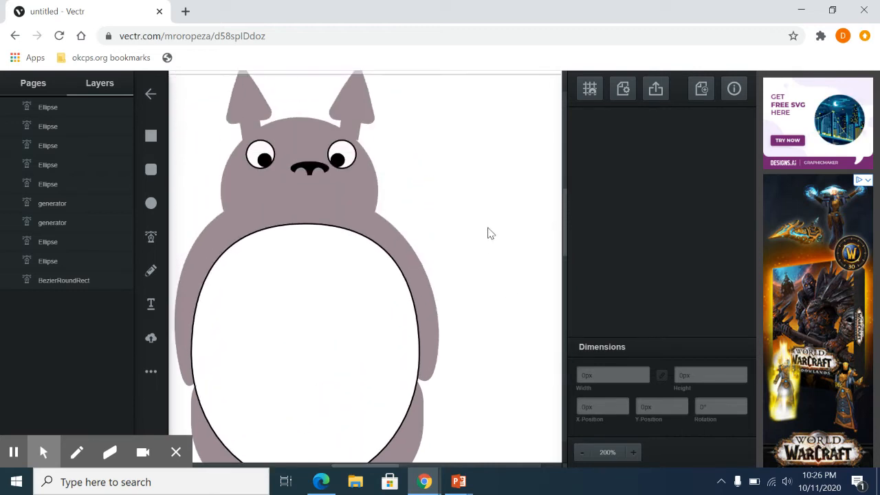
drag(304, 164, 301, 160)
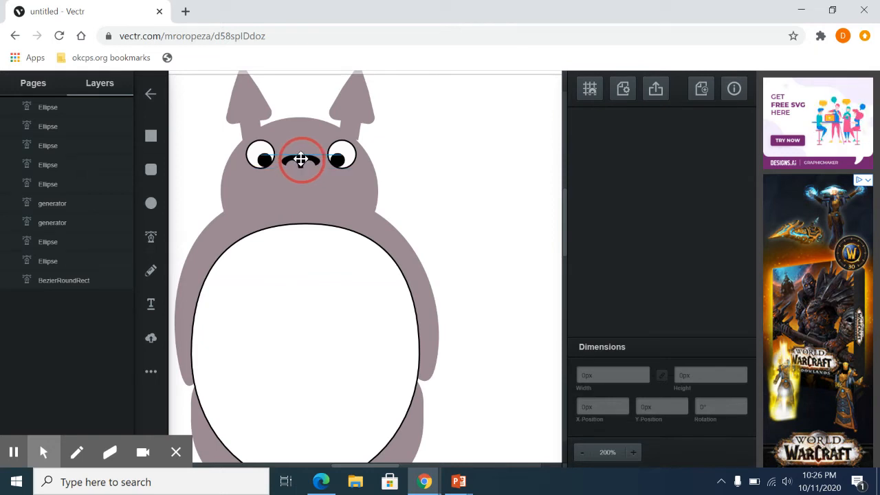
click(455, 180)
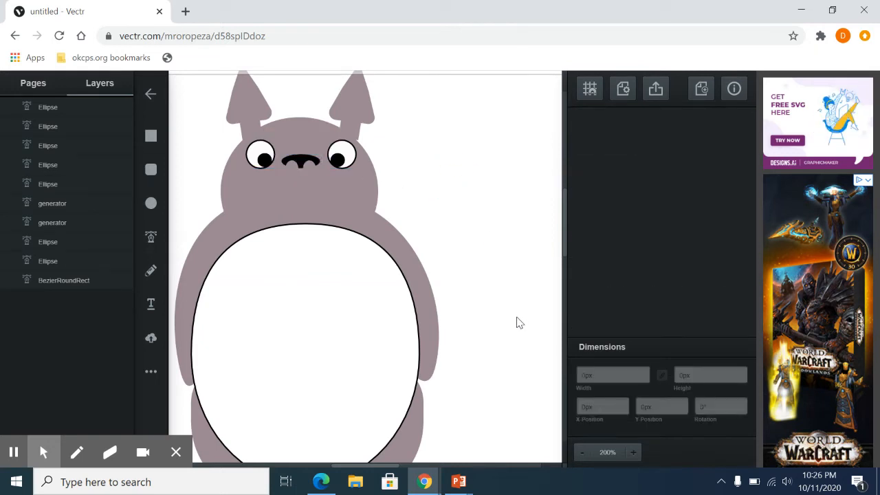
Step: Draw an ellipse about 112 by 94 px beside the figure and cover its upper half with a rectangle about 159 by 84 px
scroll(520, 312, down, 1)
scroll(530, 313, up, 1)
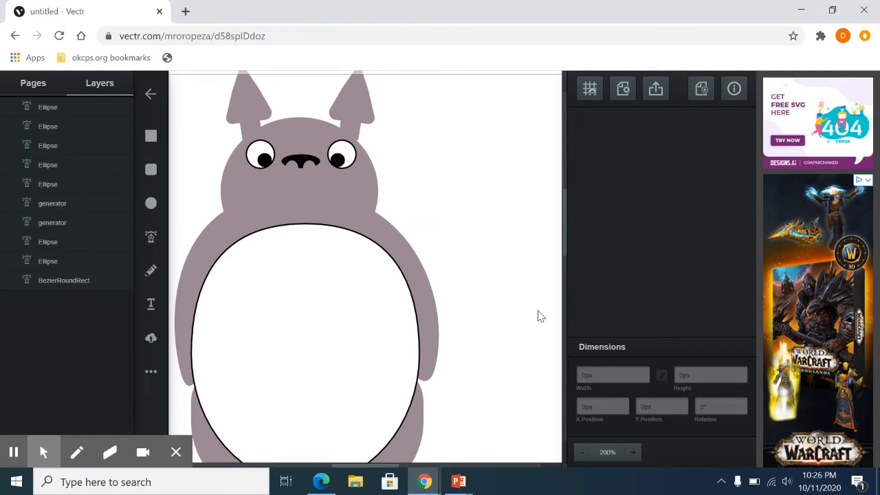
click(583, 452)
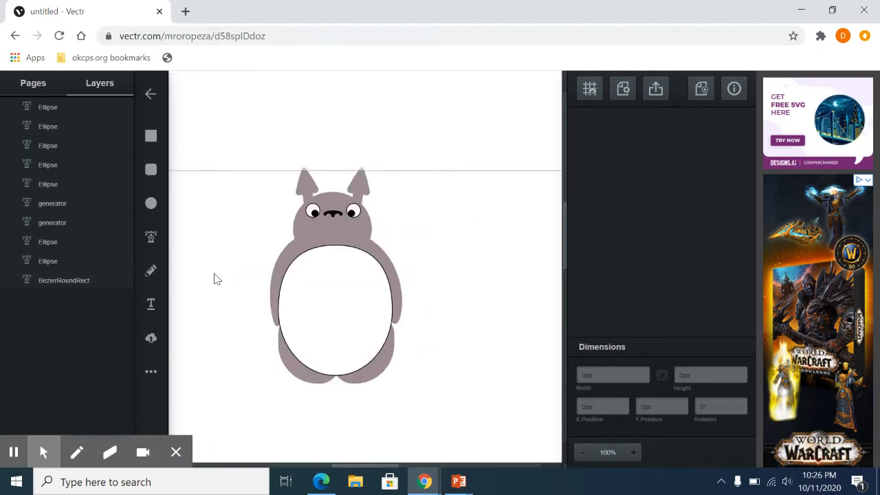
click(151, 204)
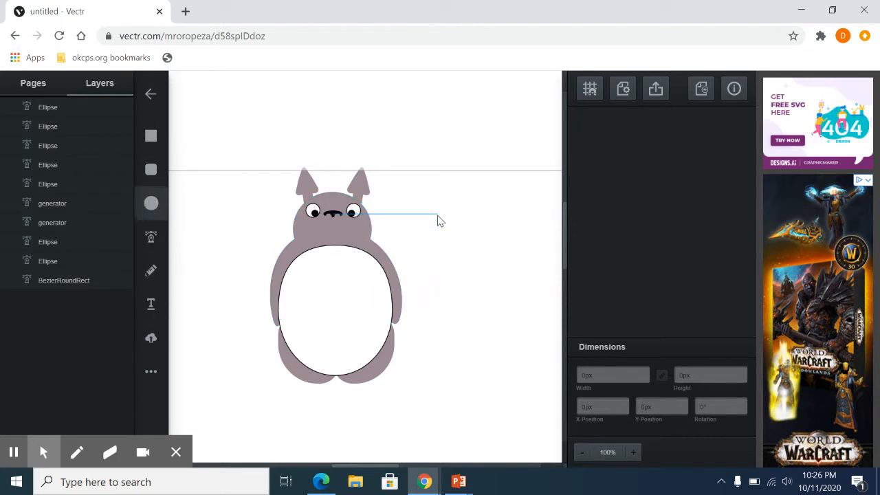
mouse_move(440, 219)
mouse_down()
mouse_move(520, 299)
mouse_move(520, 289)
mouse_up()
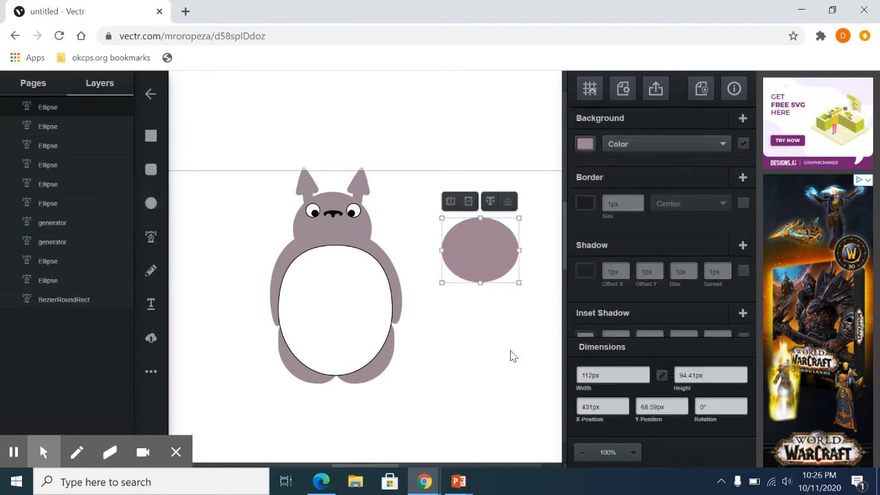
click(152, 138)
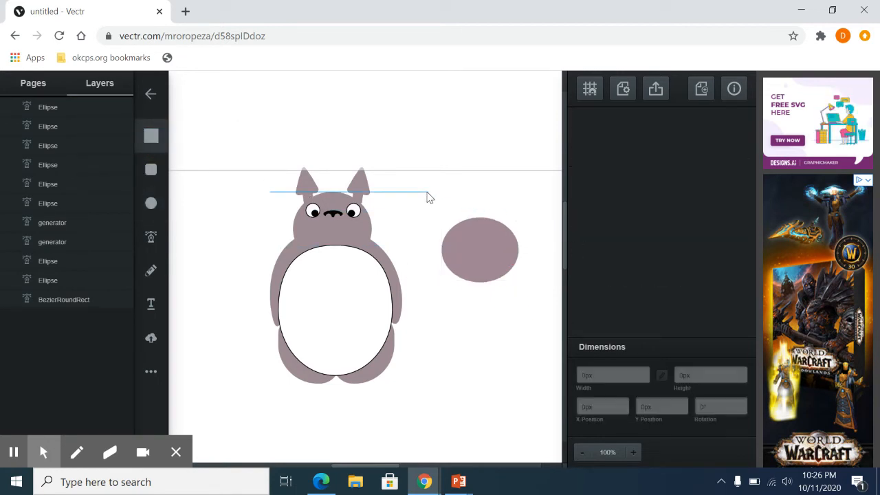
mouse_move(426, 193)
mouse_down()
mouse_move(496, 234)
mouse_move(554, 248)
mouse_move(538, 252)
mouse_up()
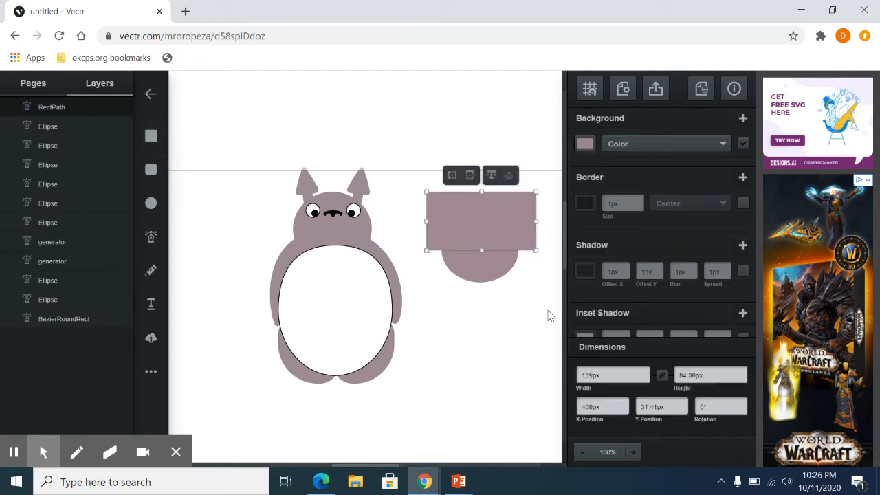
Step: Subtract the rectangle from the ellipse so only the ellipse's lower half remains
click(464, 349)
drag(463, 162, 535, 294)
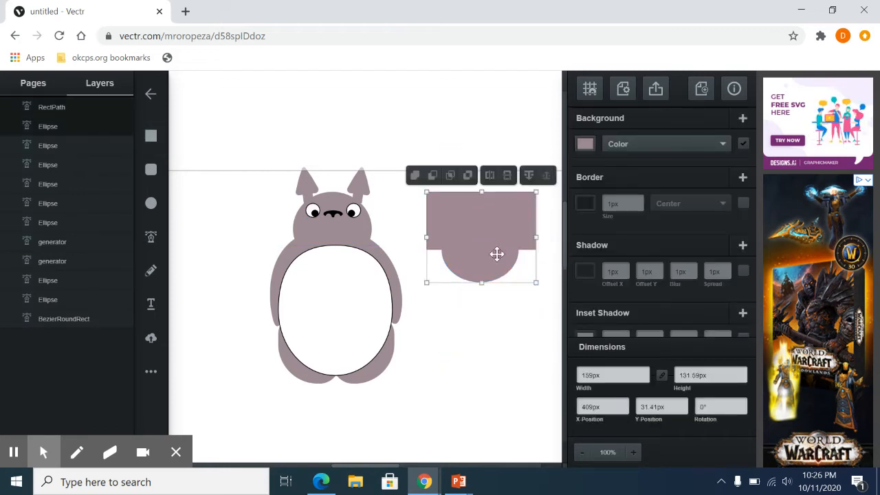
click(450, 175)
key(ctrl+z)
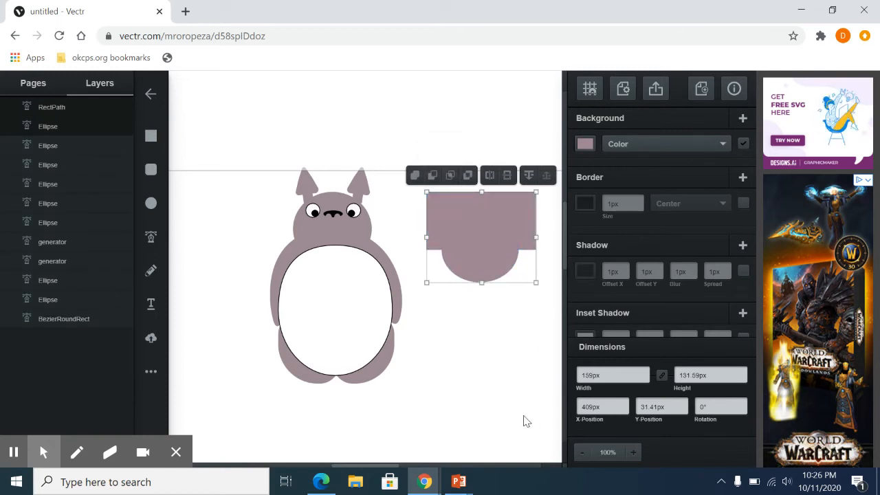
click(432, 175)
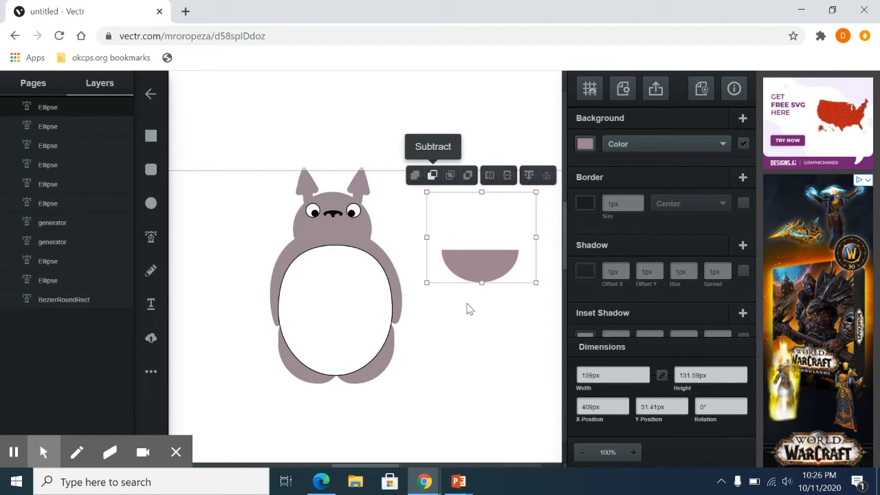
key(ctrl+z)
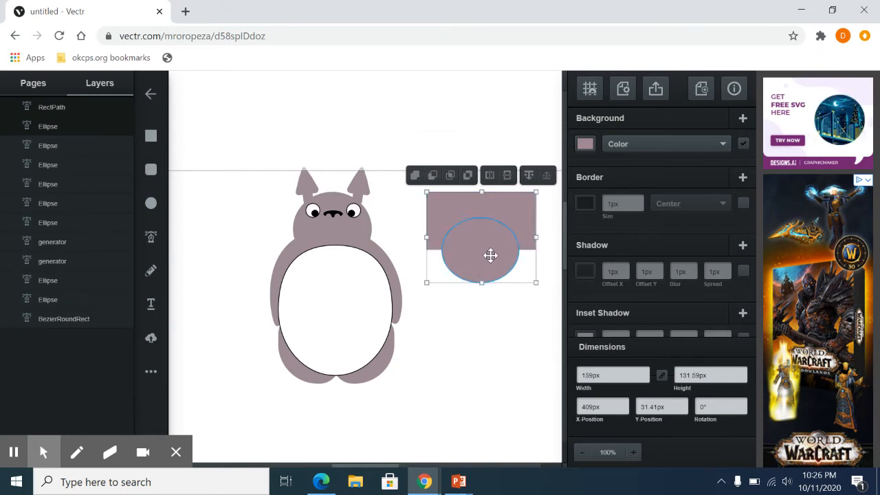
click(433, 176)
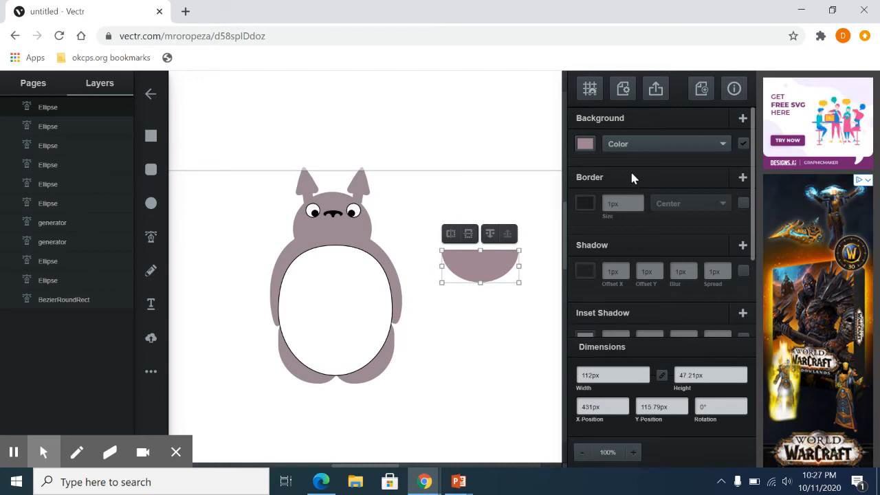
Step: Give the half-ellipse a white #ffffff fill and a 1 px black border
click(589, 143)
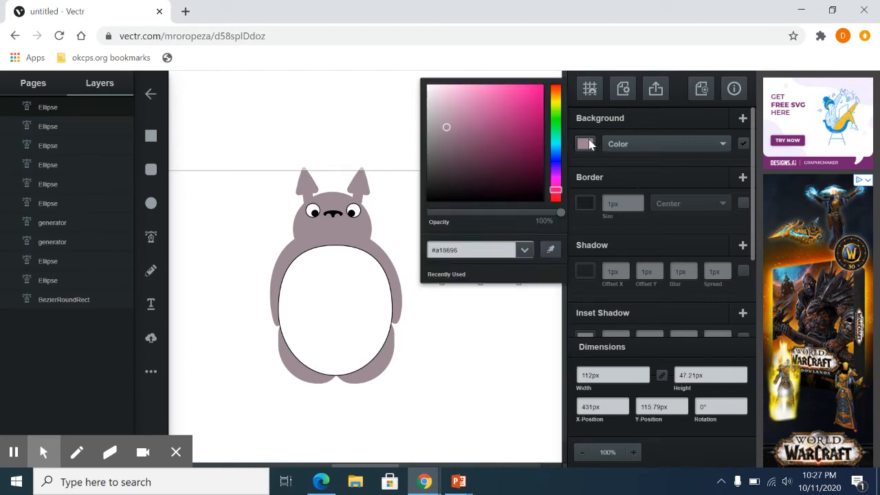
click(428, 98)
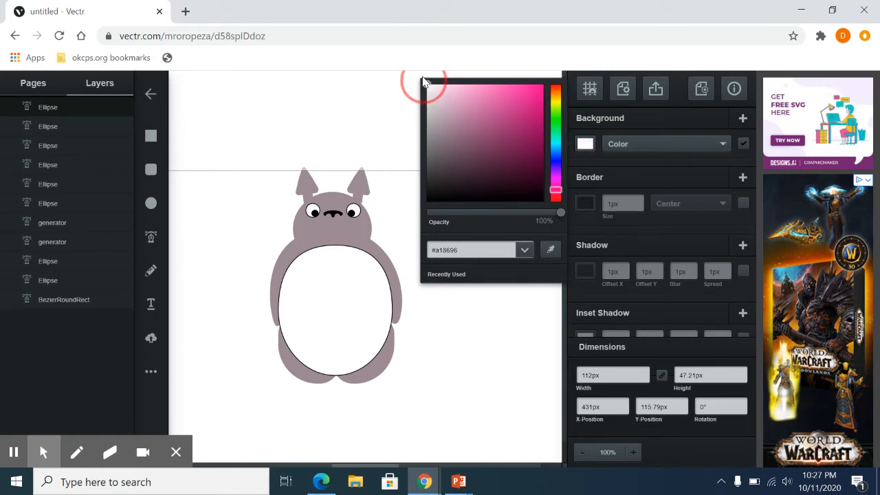
click(424, 79)
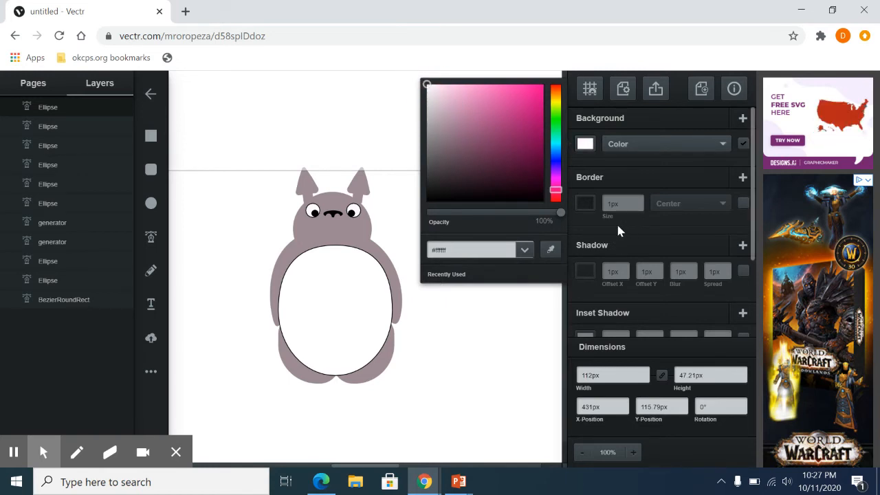
click(585, 202)
click(521, 342)
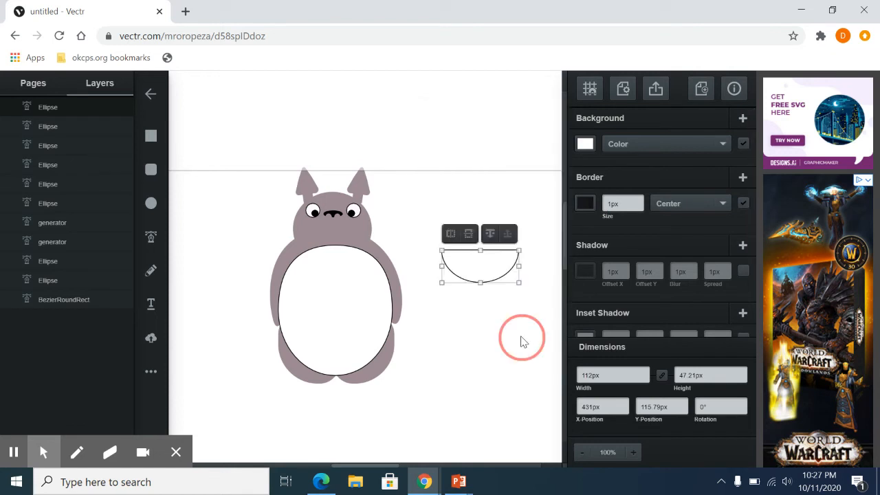
Step: Flatten the white half-ellipse by raising its curved lower edge while keeping its width
click(491, 275)
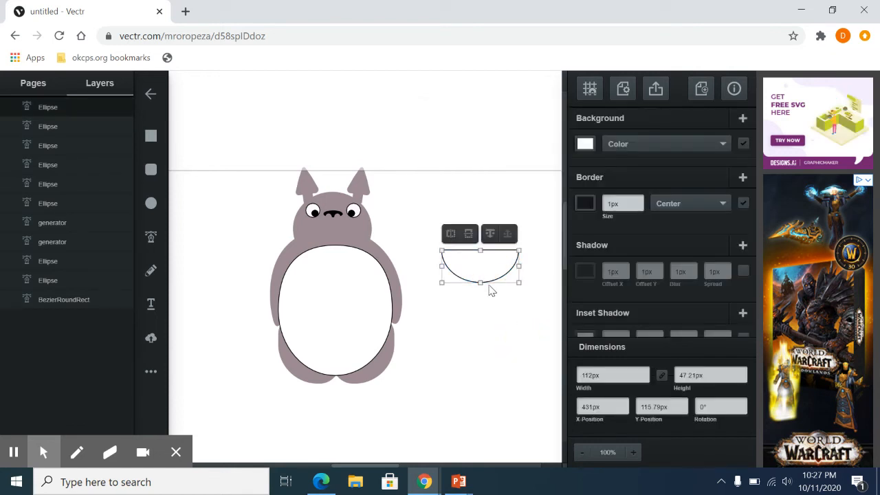
click(483, 274)
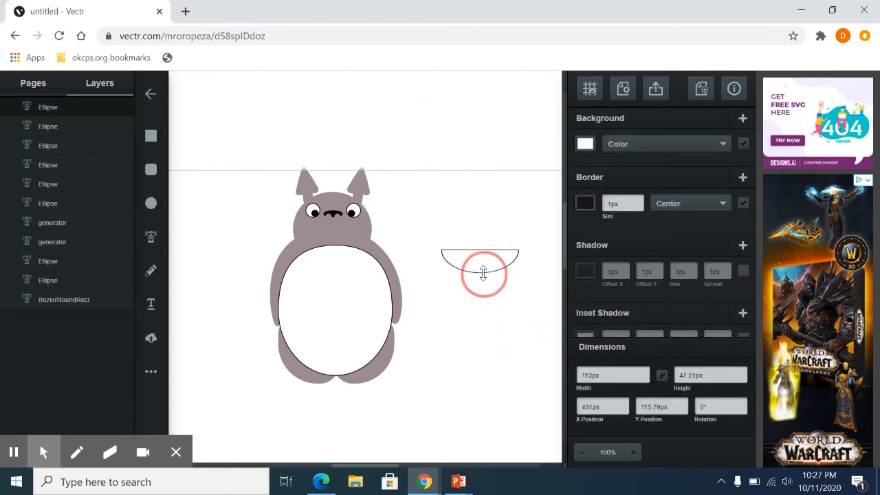
click(483, 273)
drag(484, 273, 482, 270)
click(484, 315)
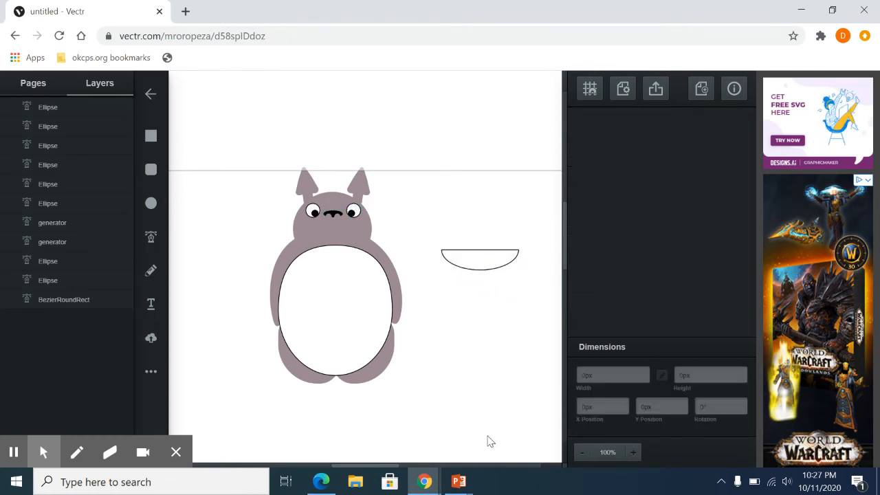
Step: Draw a vertical 1 px line about 29 px long down the centre of the white half-ellipse, from straight edge to curve
click(153, 238)
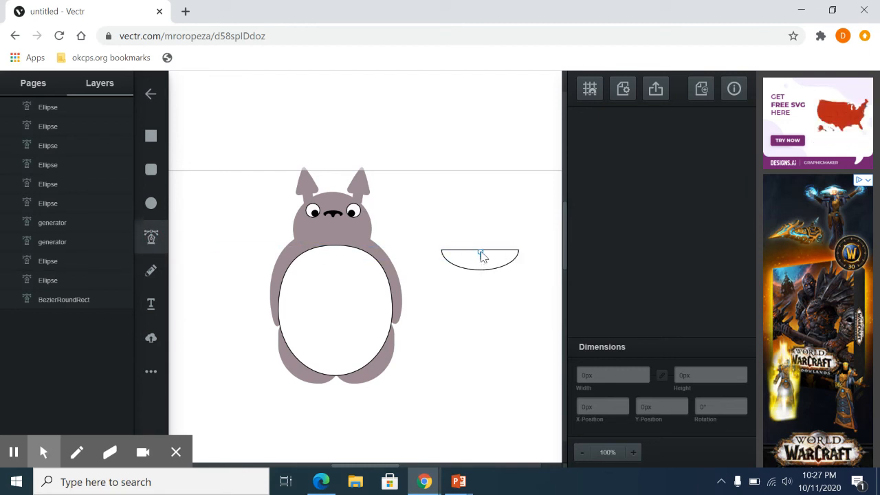
drag(479, 250, 483, 268)
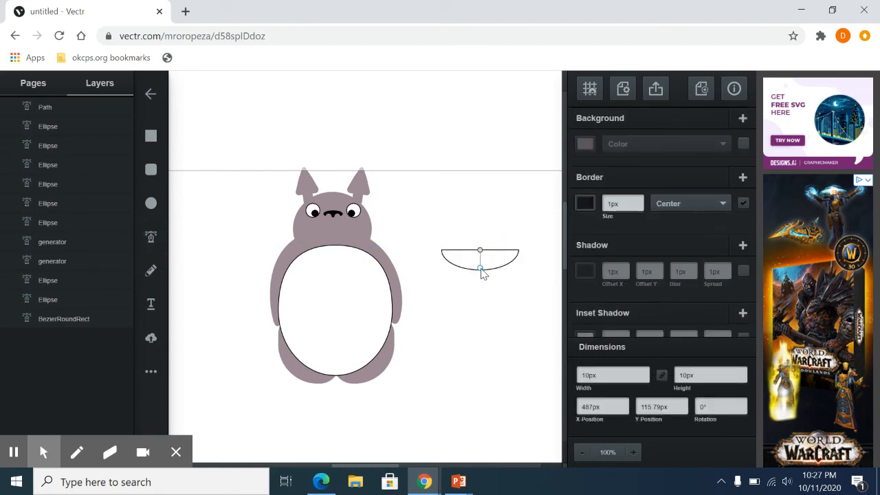
click(480, 269)
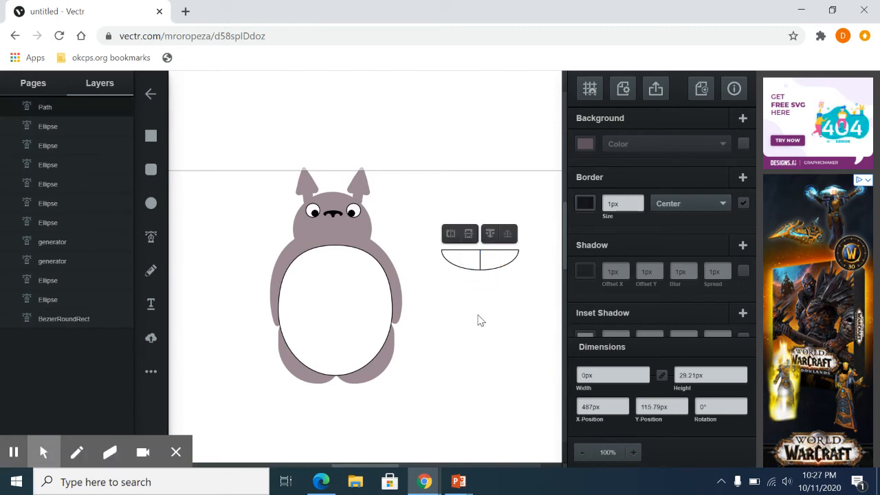
Step: Draw two vertical lines about 26 px long across the half-ellipse, one on each side of its centre line
click(150, 238)
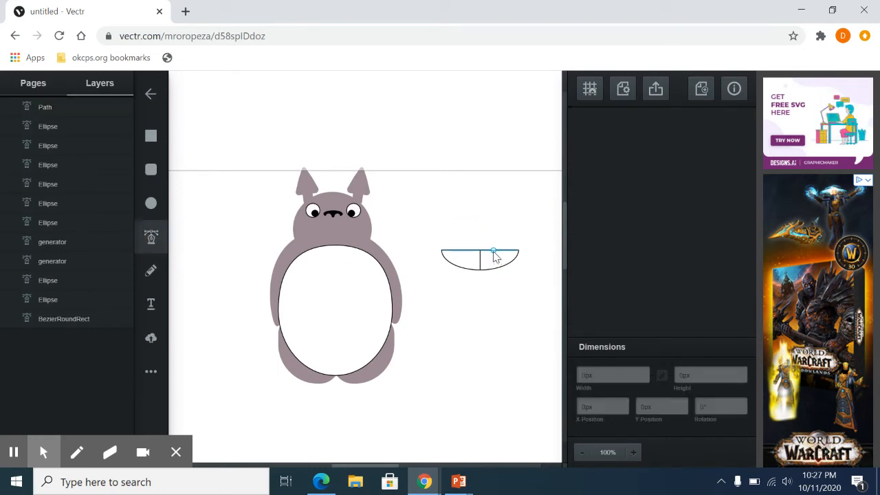
click(493, 251)
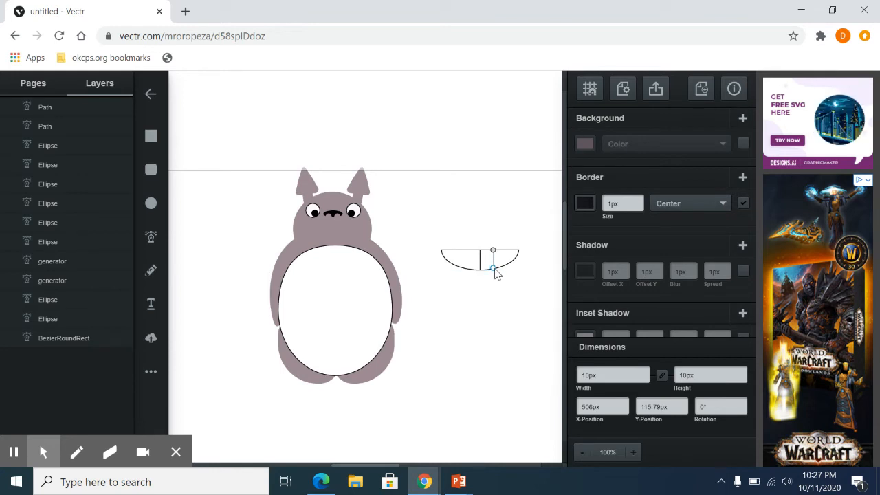
click(493, 270)
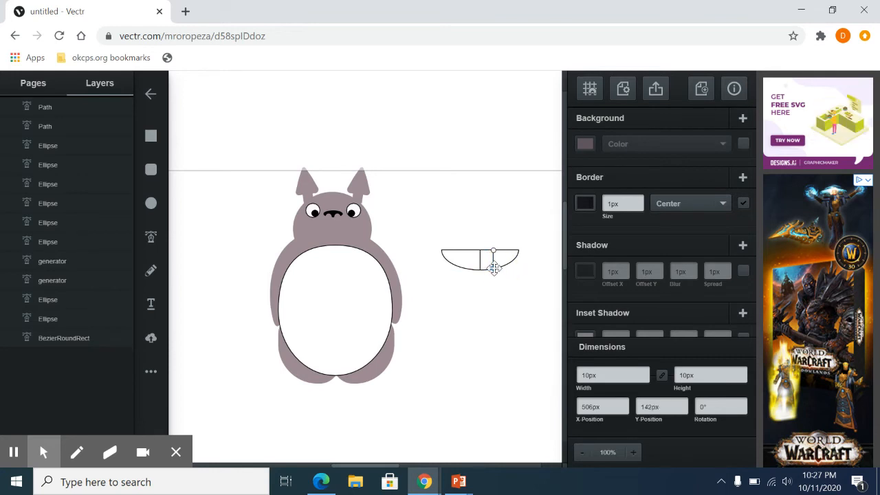
key(Escape)
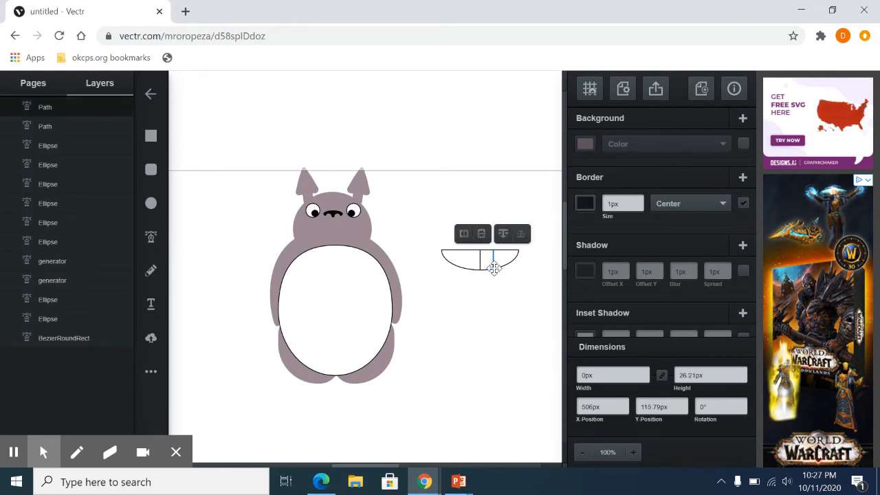
click(152, 236)
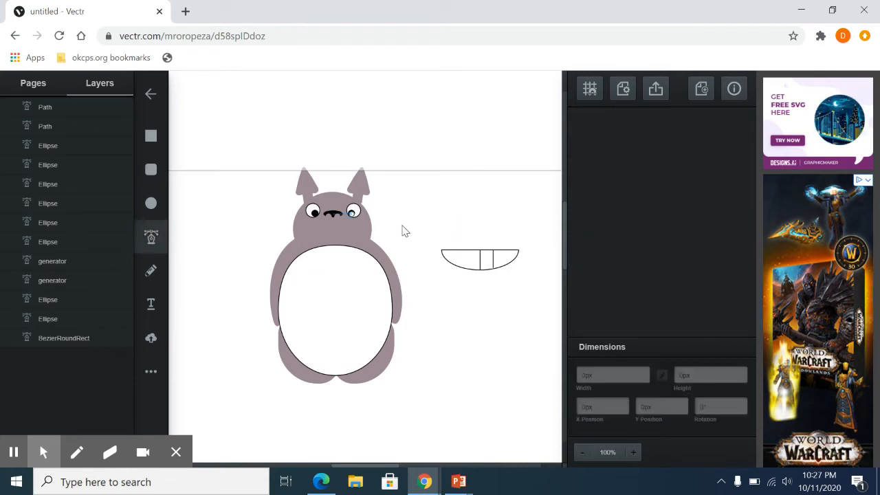
click(466, 253)
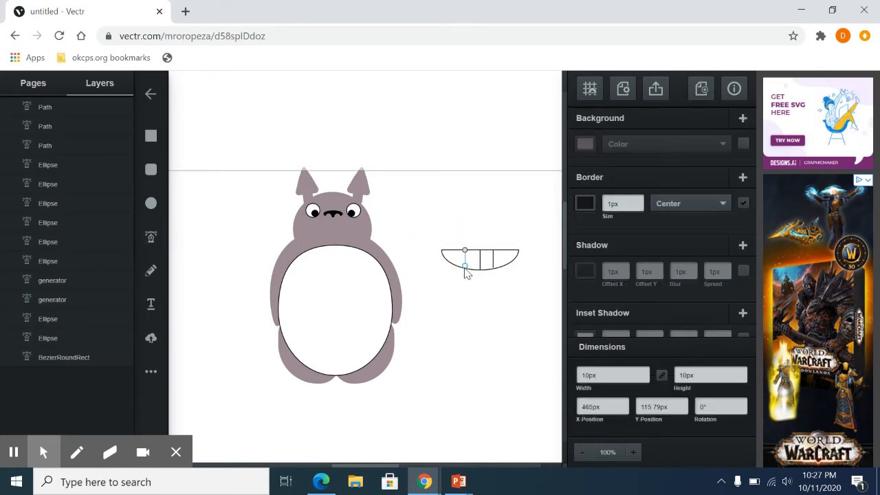
click(465, 269)
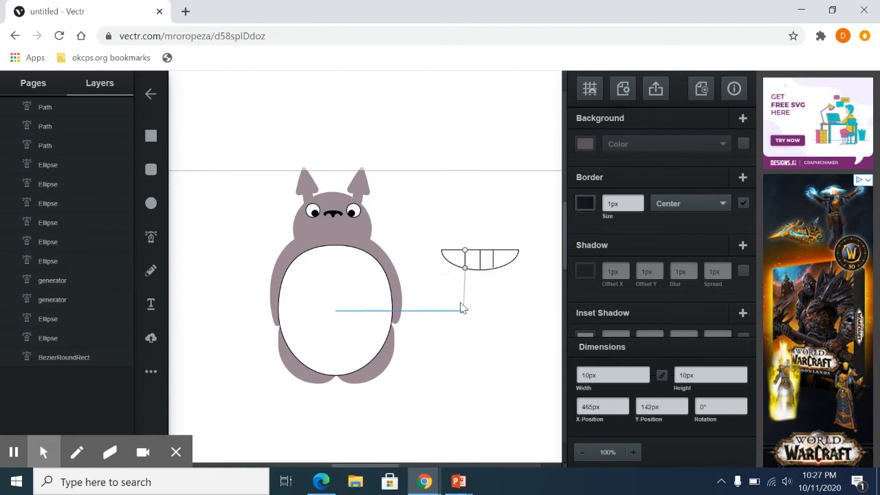
key(Escape)
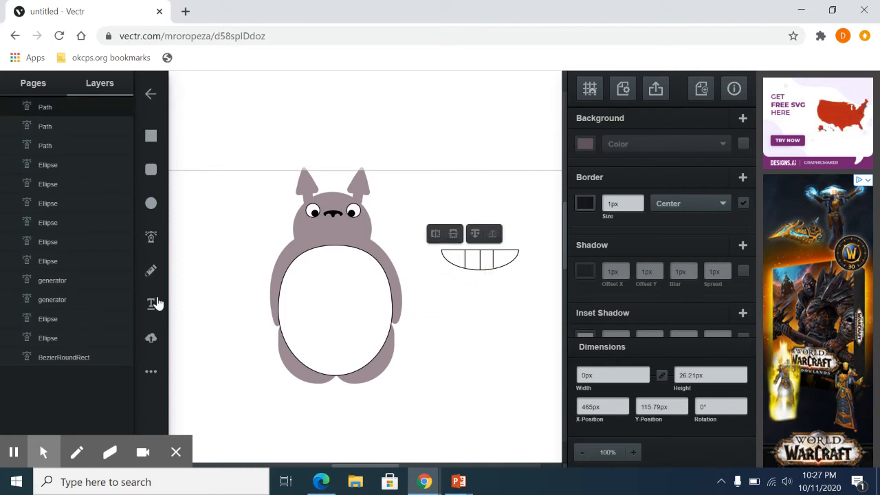
Step: Draw two outer vertical tooth lines near the half-ellipse's ends, about 21 px long on the right and 19 px on the left
click(151, 238)
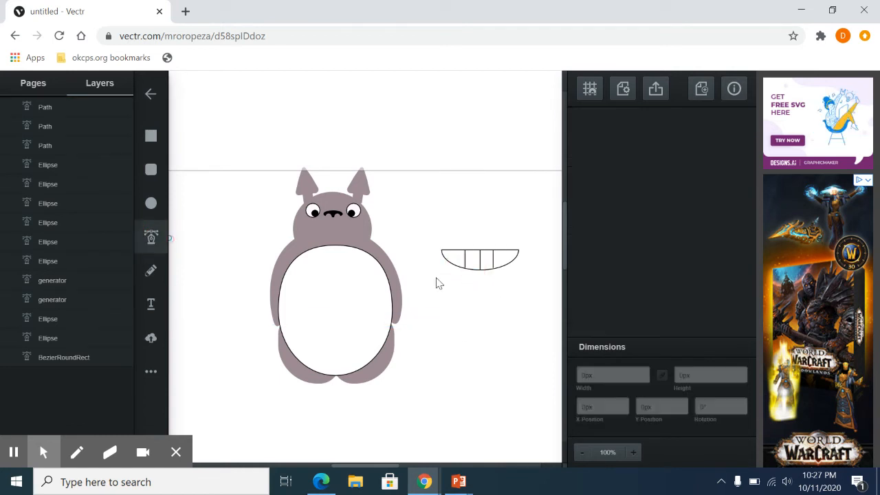
click(508, 249)
click(507, 262)
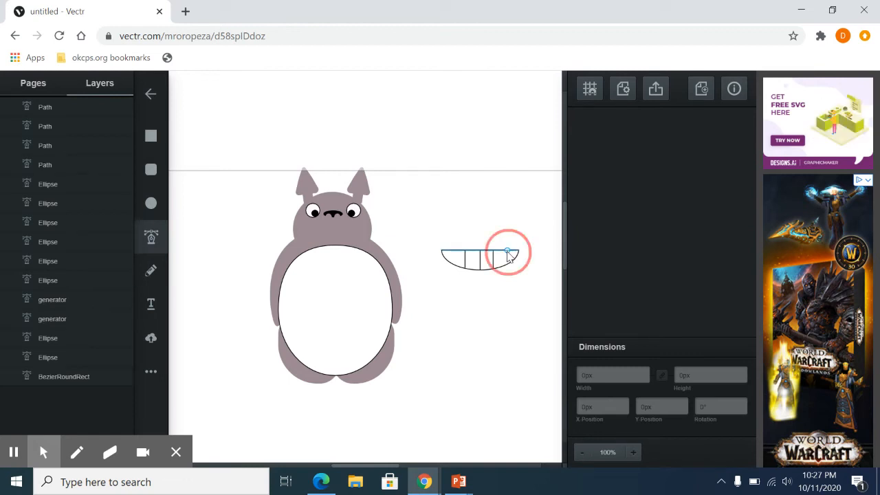
click(507, 264)
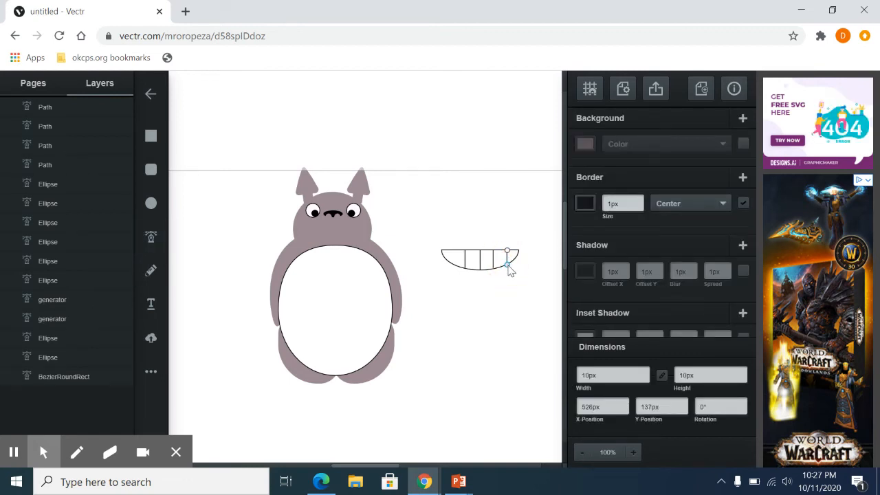
key(Escape)
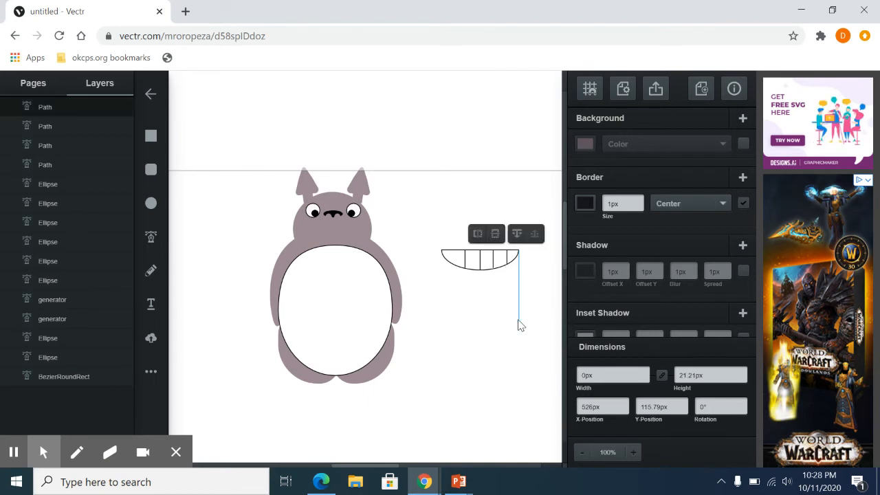
click(151, 237)
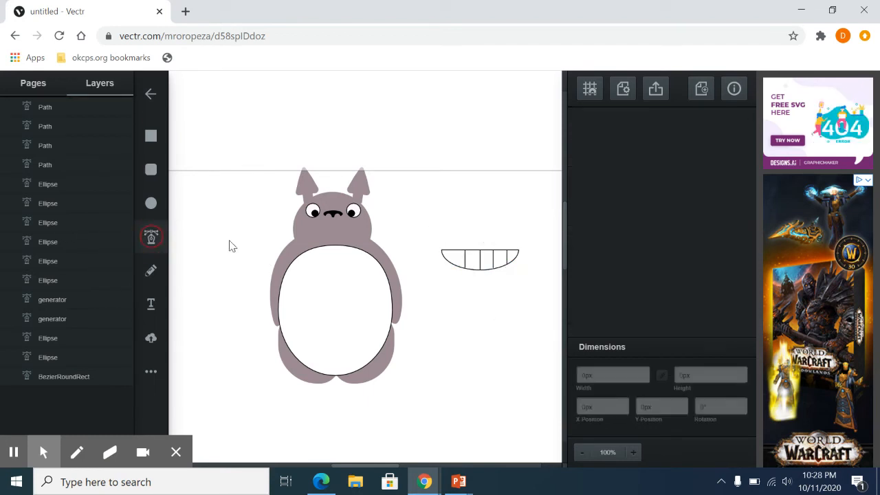
click(452, 253)
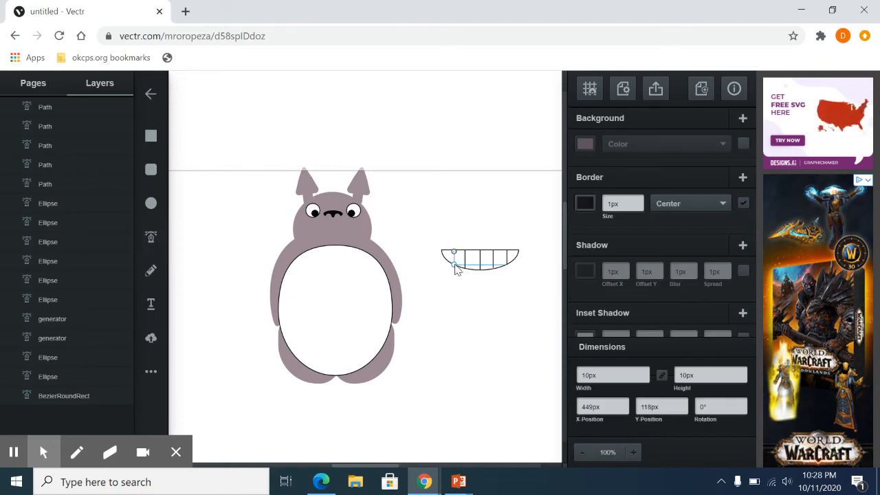
click(455, 266)
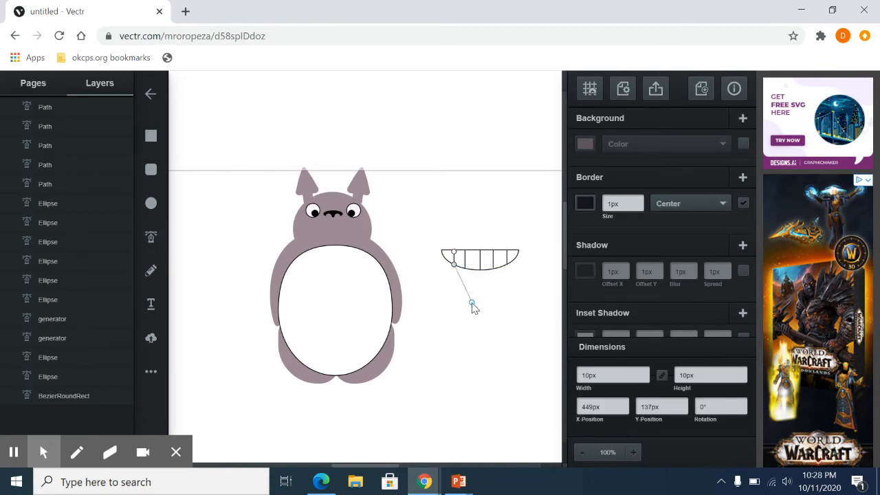
key(Escape)
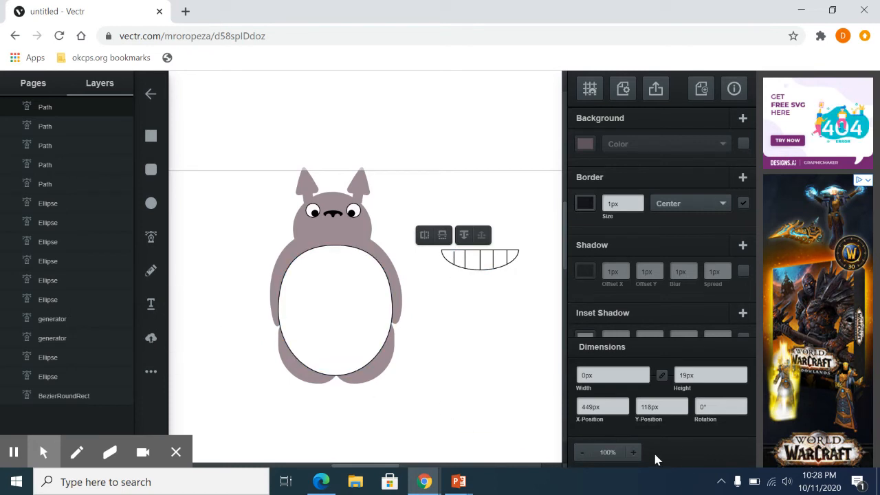
Step: Extend the leftmost tooth line up to the straight edge and the line right of centre down to the curved edge
click(632, 452)
click(631, 453)
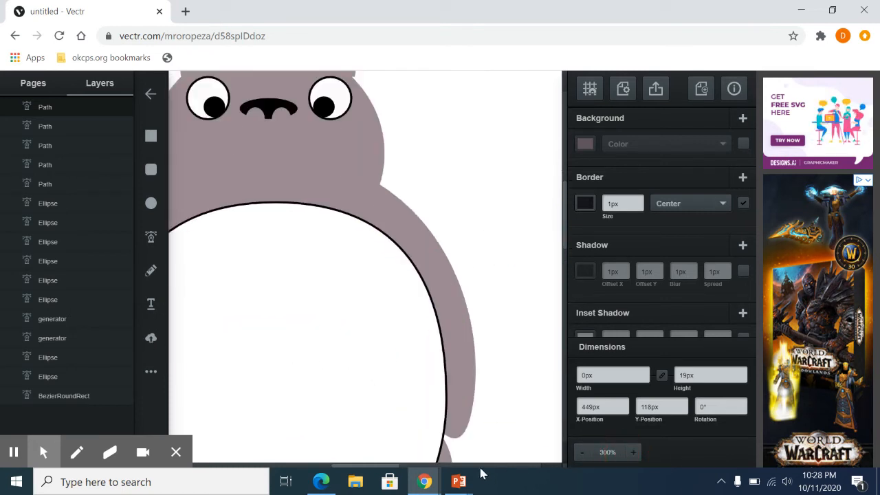
drag(374, 466, 411, 445)
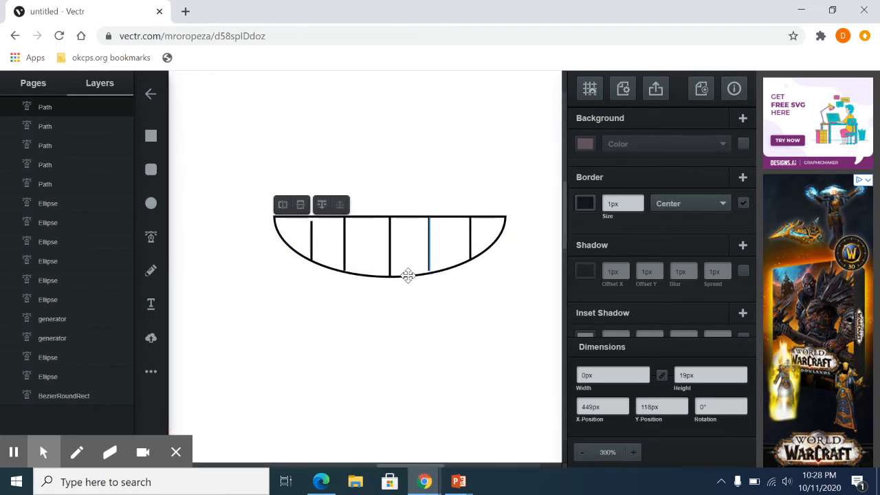
double_click(312, 238)
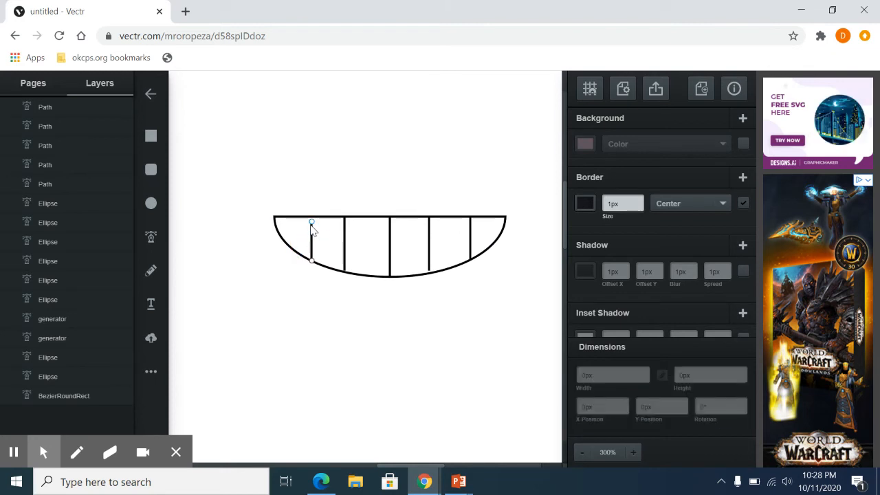
click(311, 219)
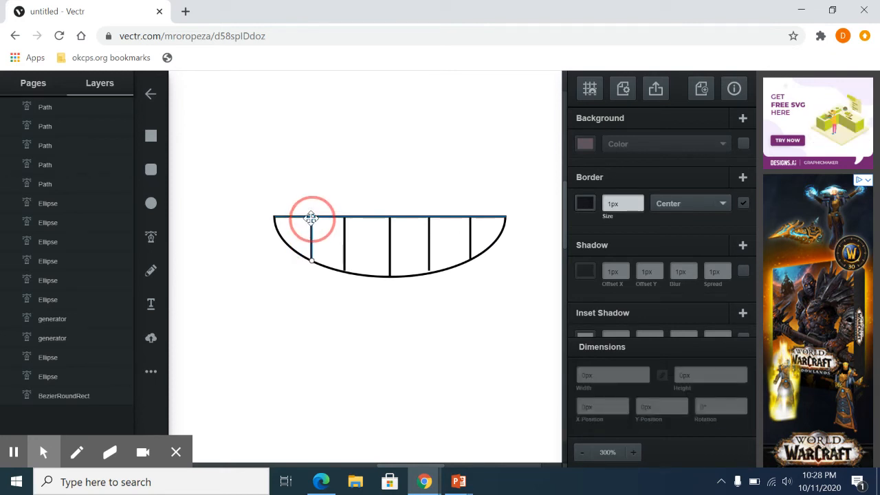
double_click(430, 256)
click(429, 274)
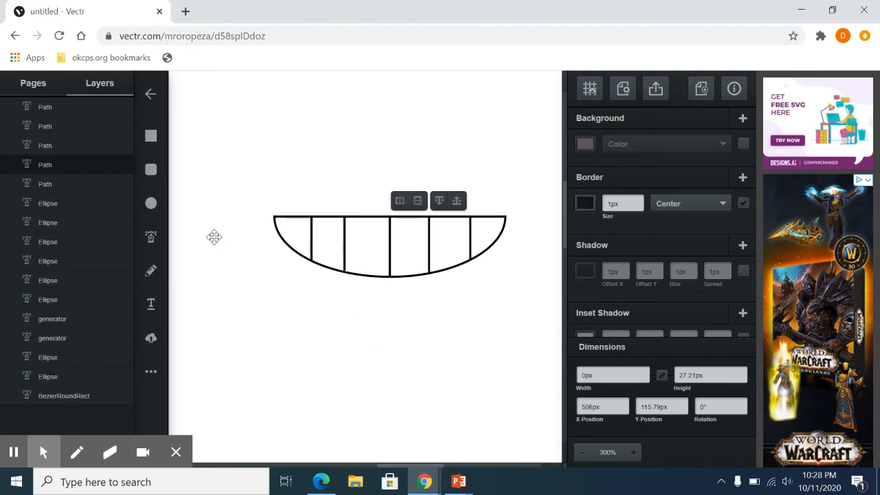
Step: Shrink the half-ellipse together with its tooth lines and place it under the creature's nose as a mouth
mouse_move(246, 154)
mouse_down()
mouse_move(514, 299)
mouse_move(539, 342)
mouse_up()
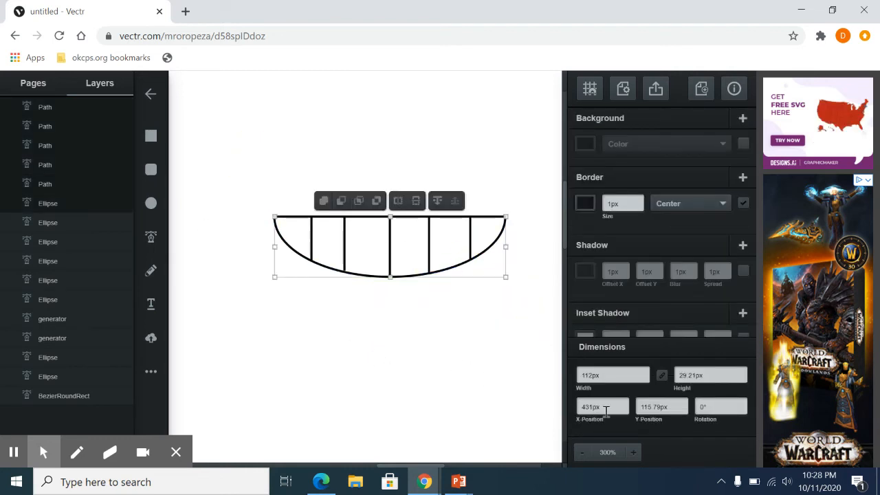
click(581, 452)
click(578, 453)
click(578, 452)
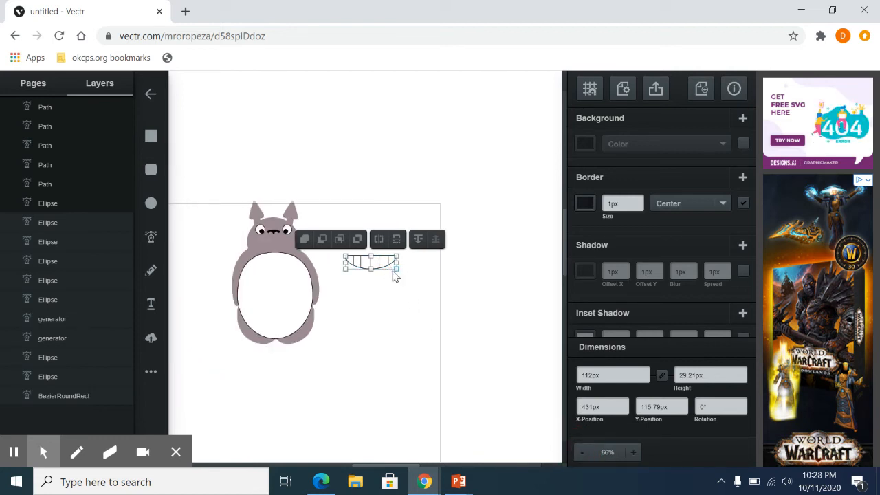
drag(393, 268, 278, 241)
click(379, 268)
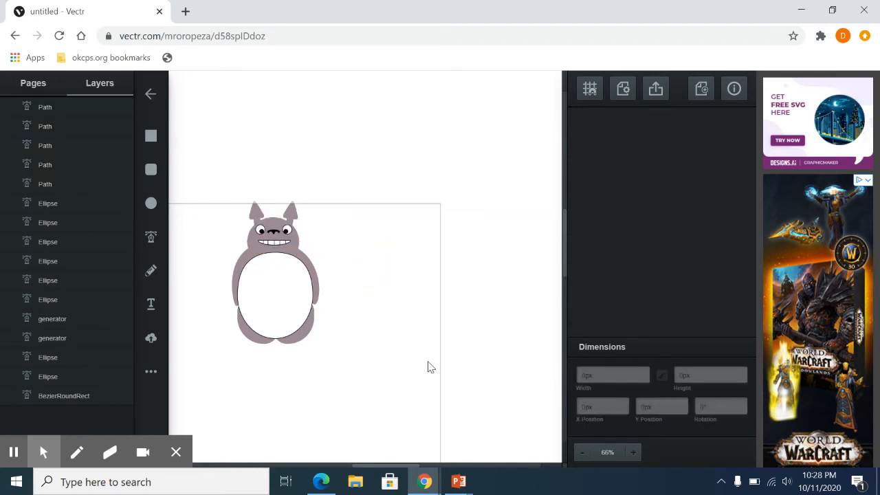
Step: Shorten the whole creature to about 295 px tall and move it down the page to about X 172 px, Y 140 px
scroll(385, 317, down, 1)
scroll(382, 326, up, 1)
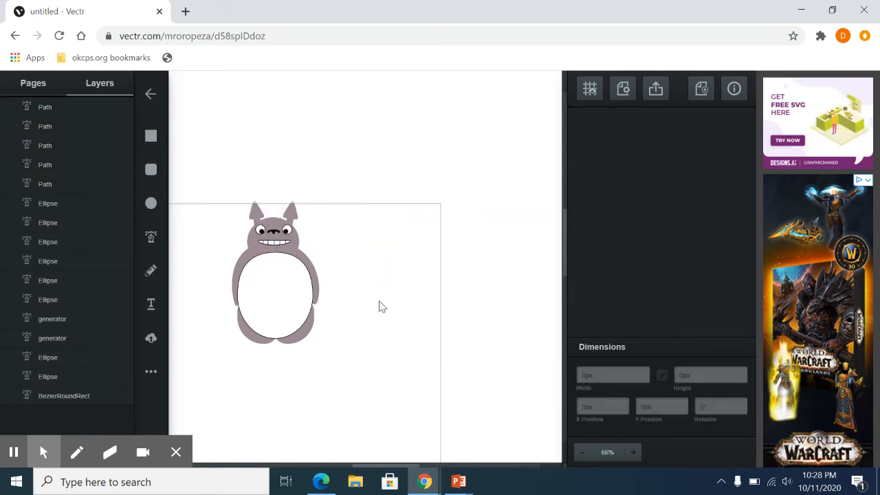
mouse_move(213, 204)
mouse_down()
mouse_move(379, 361)
mouse_move(404, 375)
mouse_up()
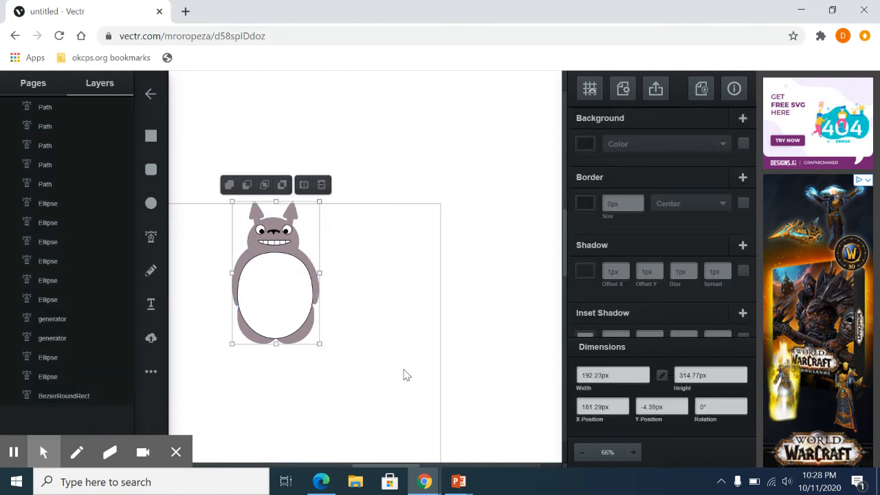
click(275, 336)
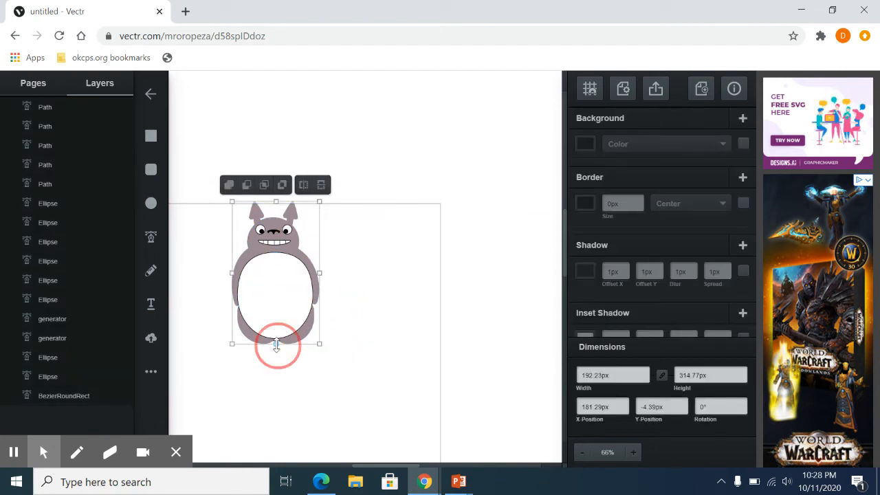
drag(275, 336, 275, 335)
drag(273, 288, 270, 362)
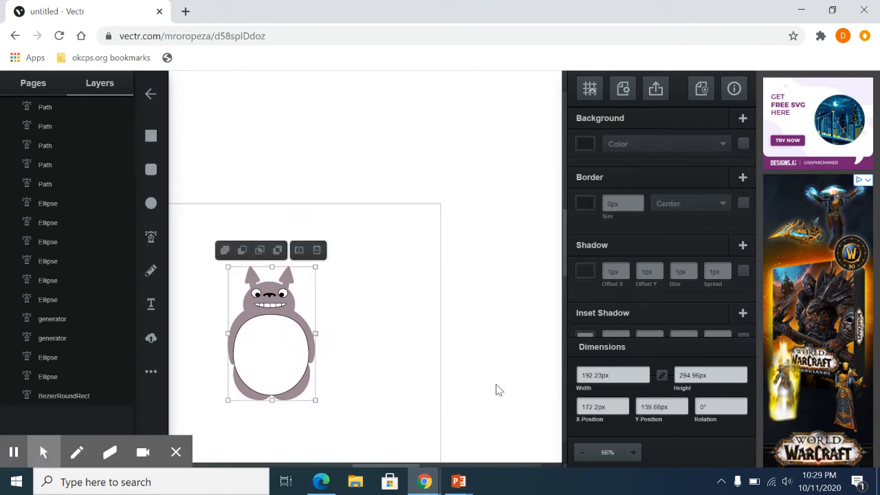
Step: Add a heart shape on the page below and left of the creature, rotate it 180° and flatten it to about 45 px tall
mouse_move(401, 464)
mouse_down()
mouse_move(423, 465)
mouse_move(389, 463)
mouse_up()
scroll(393, 307, down, 3)
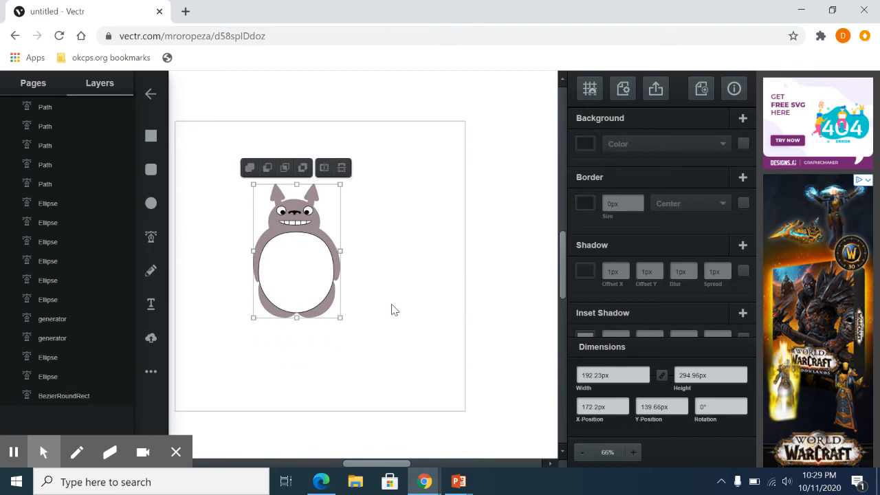
click(355, 459)
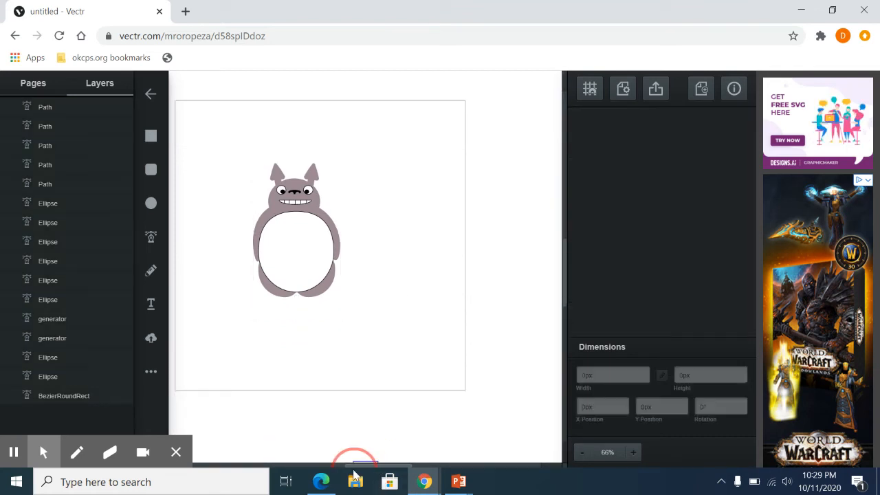
drag(374, 466, 363, 466)
click(152, 374)
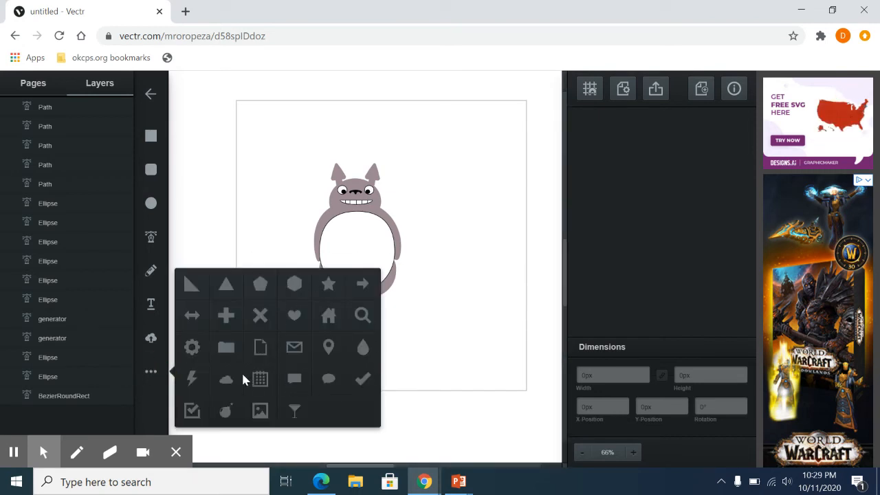
click(294, 315)
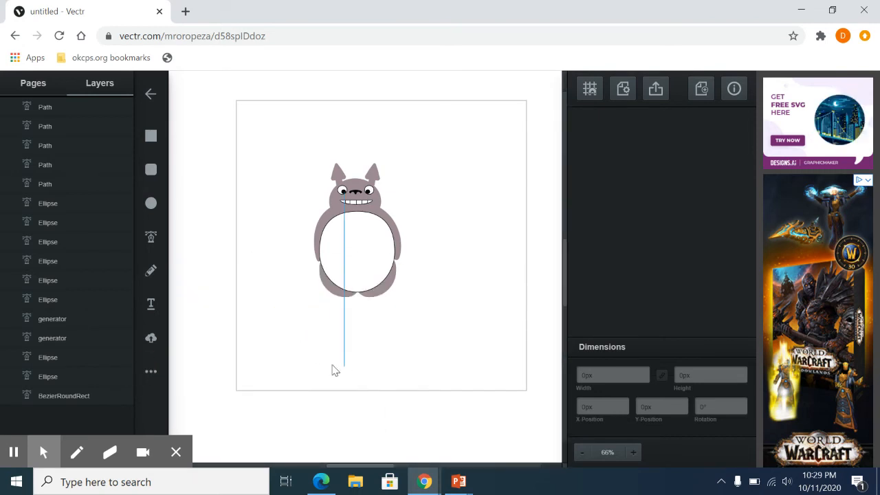
click(271, 338)
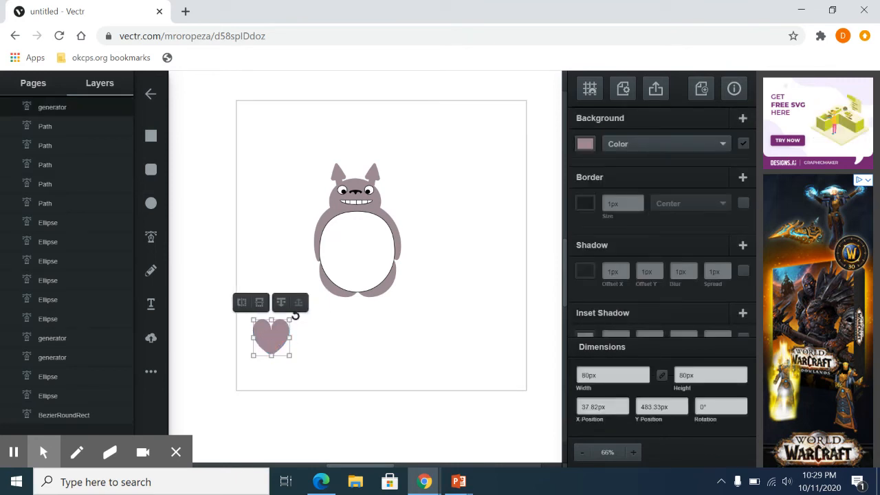
drag(294, 316, 274, 337)
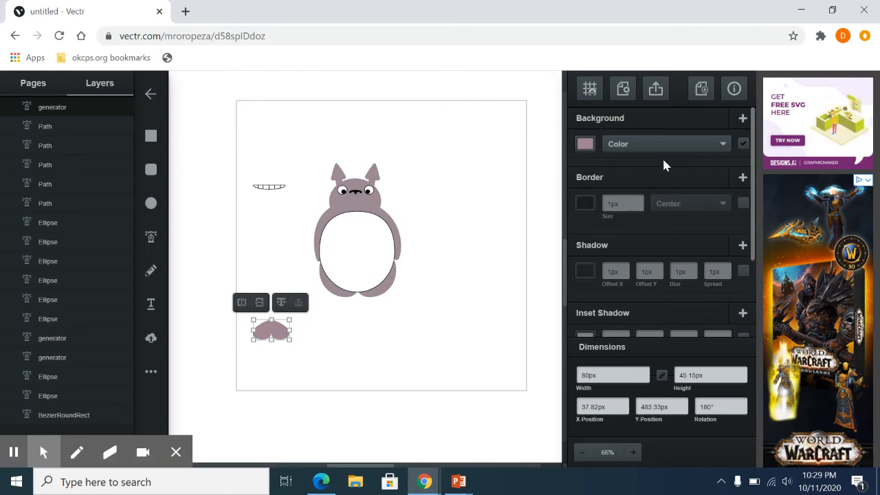
Step: Fill the upside-down heart with the grey sampled from the creature's body and shrink it to about 41 by 18 px
click(584, 144)
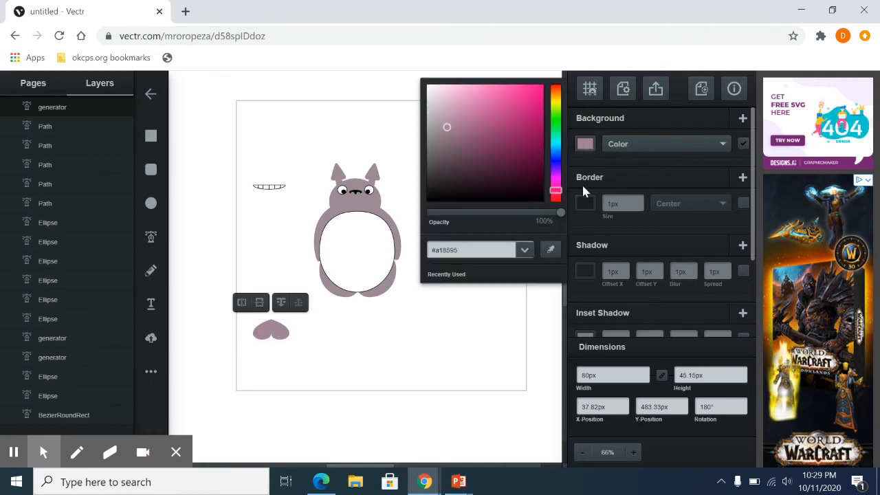
click(551, 250)
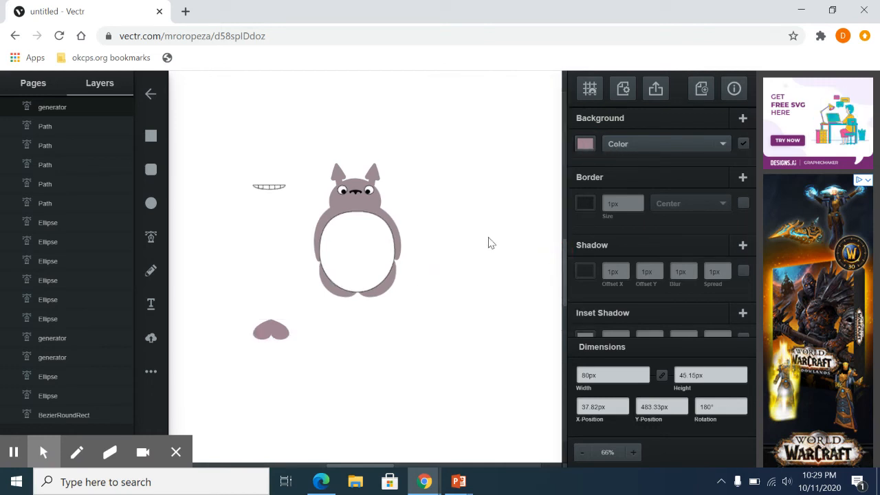
click(352, 209)
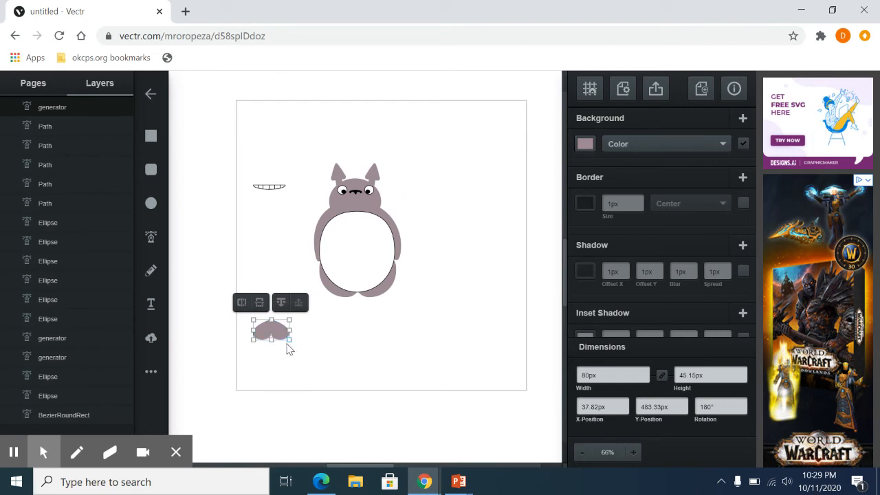
drag(289, 339, 263, 330)
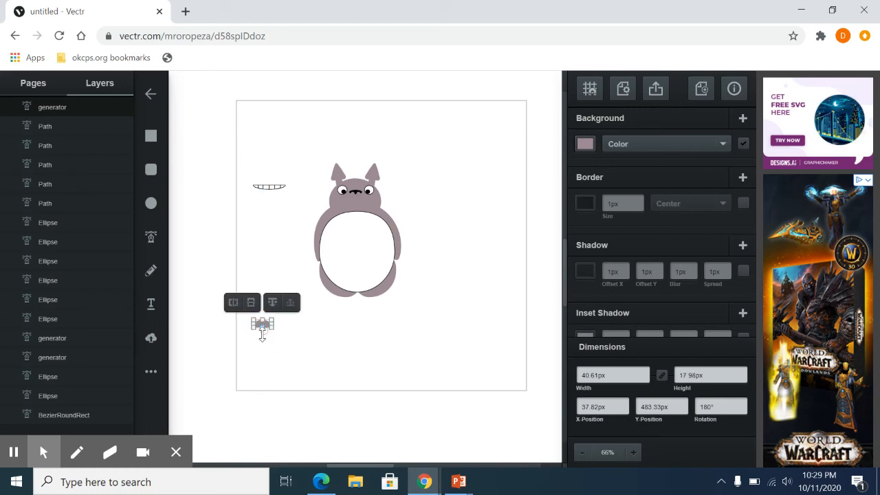
Step: Duplicate the small heart twice and line up the copies beside it in an evenly spaced row of three
right_click(264, 323)
click(292, 339)
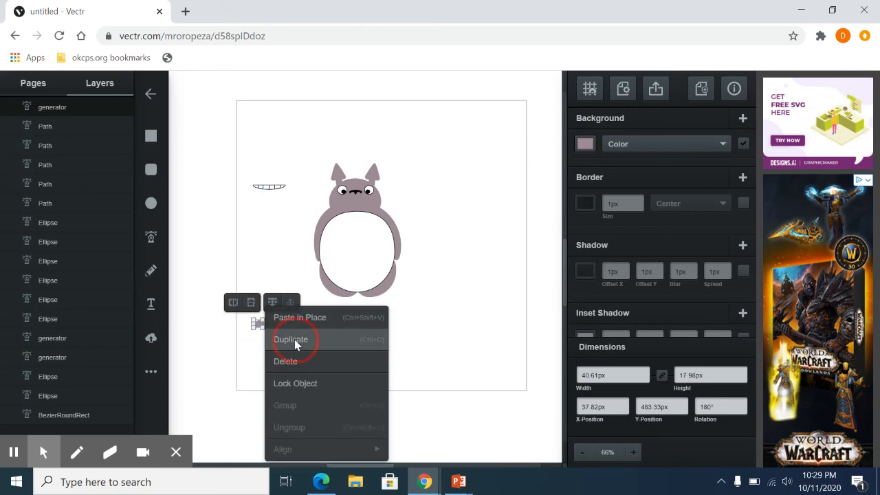
drag(281, 334, 287, 323)
right_click(287, 323)
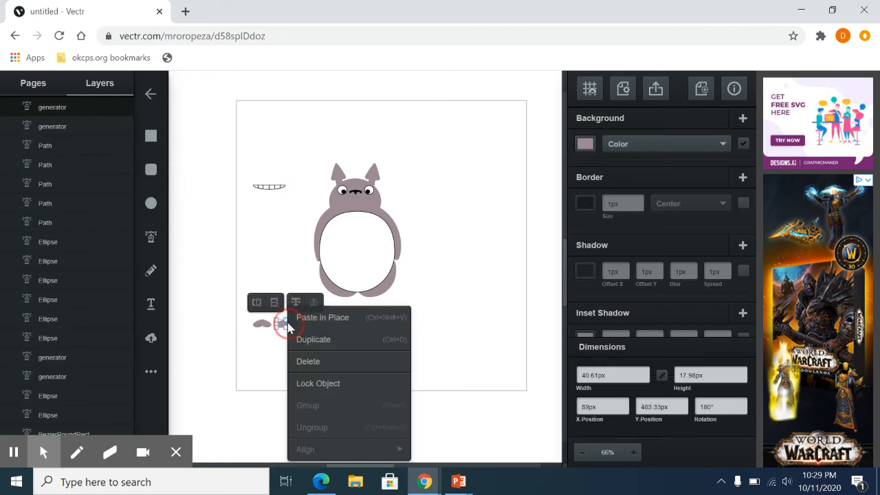
click(311, 337)
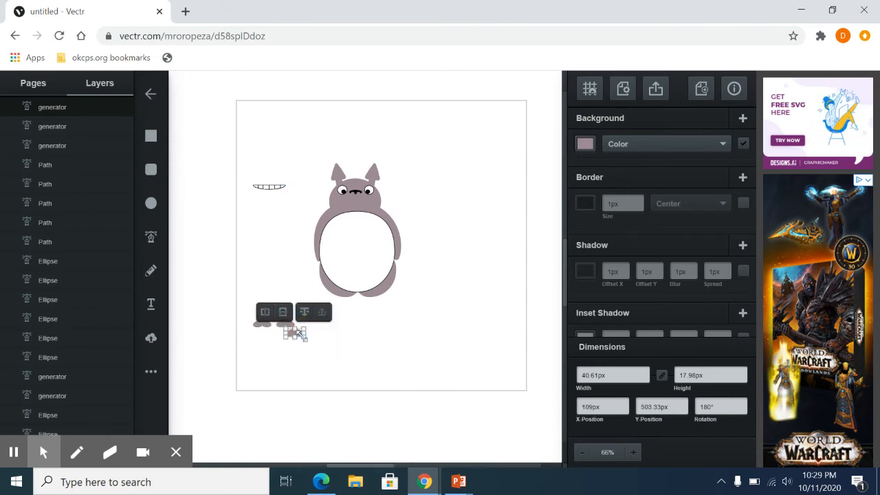
drag(294, 334, 310, 326)
click(269, 374)
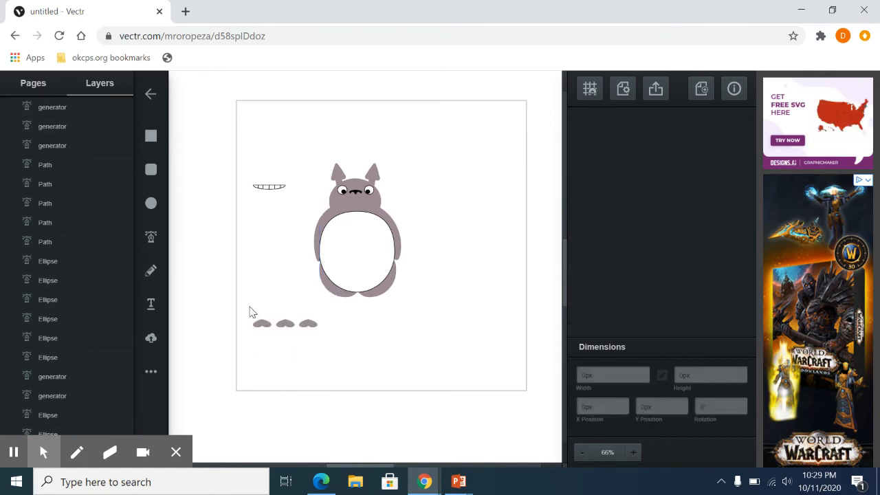
Step: Move the row of three hearts to about X 68 px, Y 514 px and reduce it to about 138 by 15 px
drag(250, 310, 327, 342)
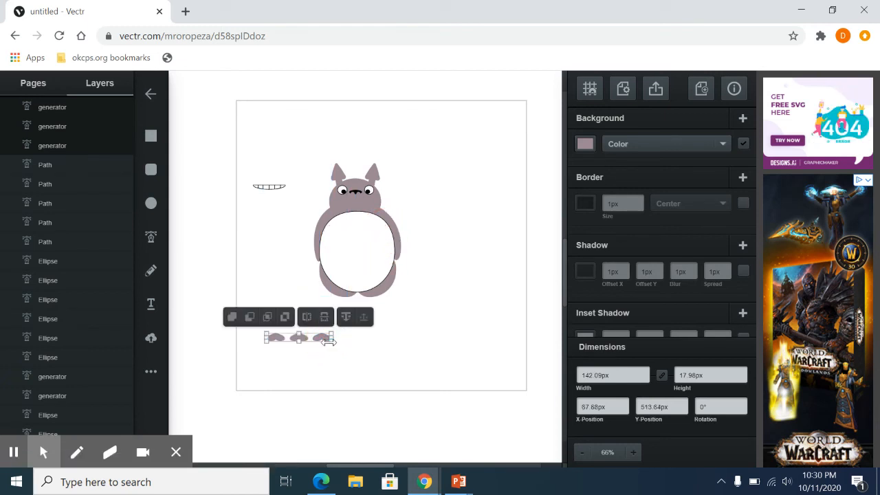
click(328, 340)
drag(327, 341, 325, 341)
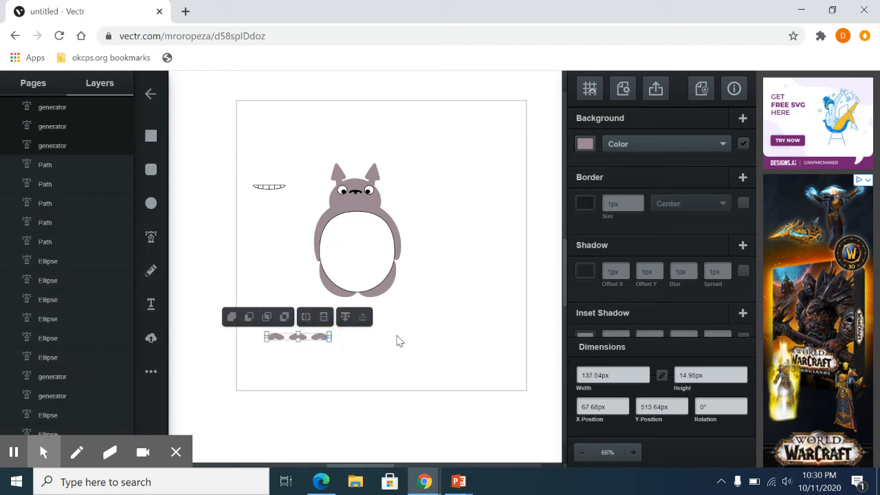
Step: Copy the row of three hearts and place the copy across the upper belly at about X 199 px, Y 273 px
key(ctrl+c)
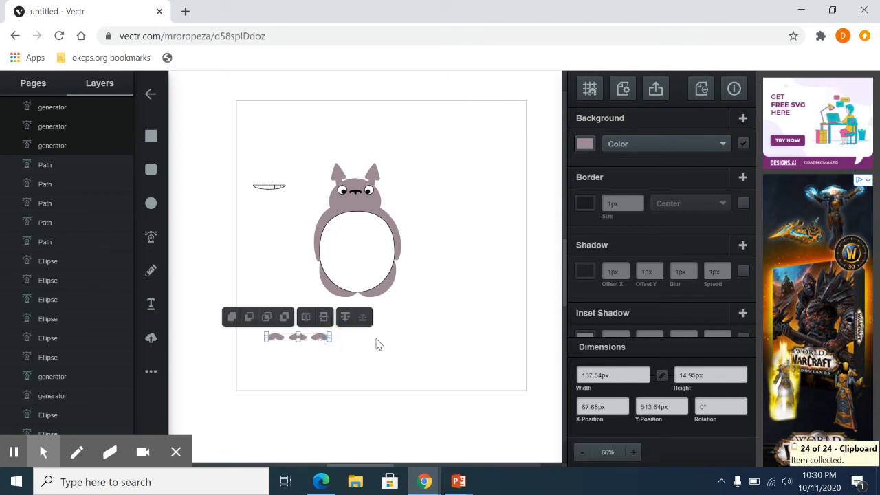
key(ctrl+v)
drag(326, 348, 373, 233)
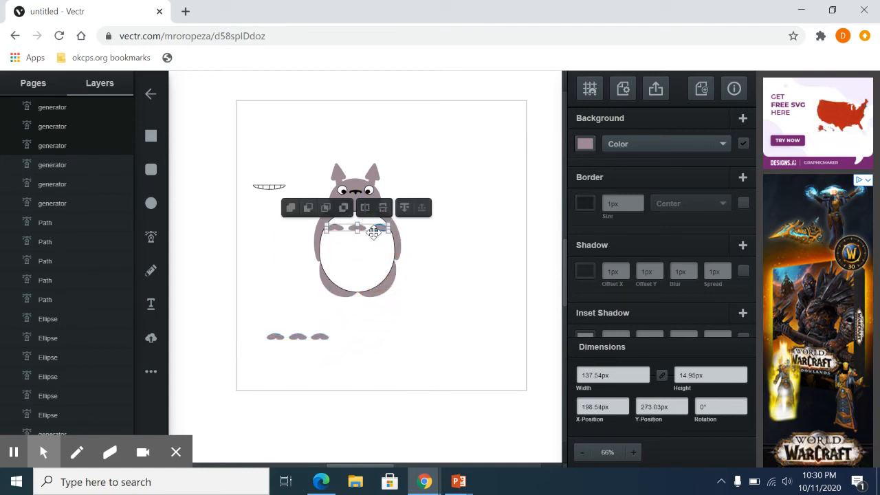
right_click(320, 335)
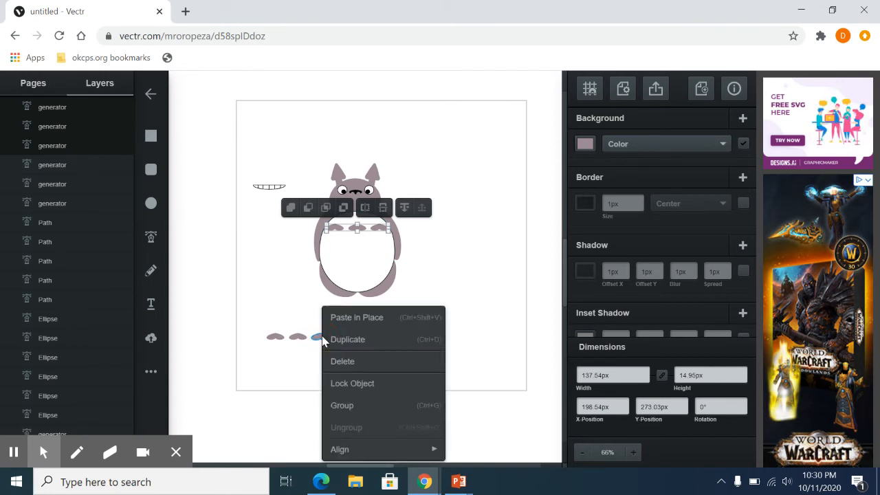
click(339, 341)
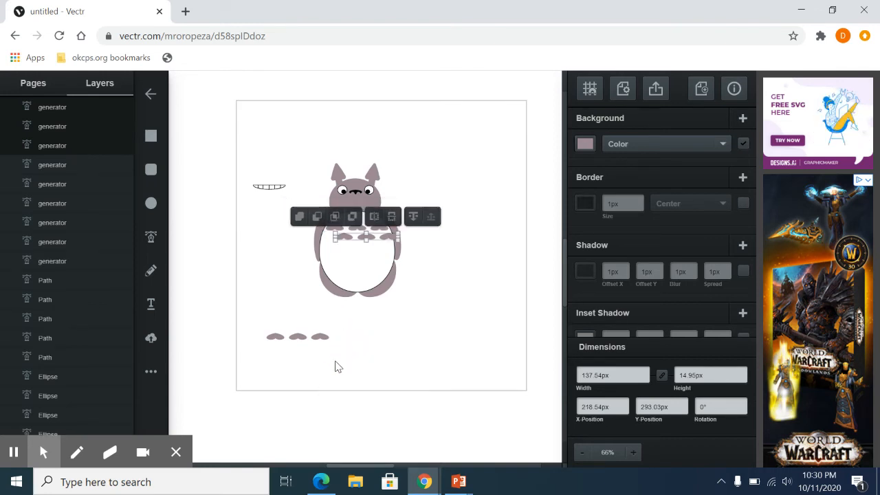
click(331, 360)
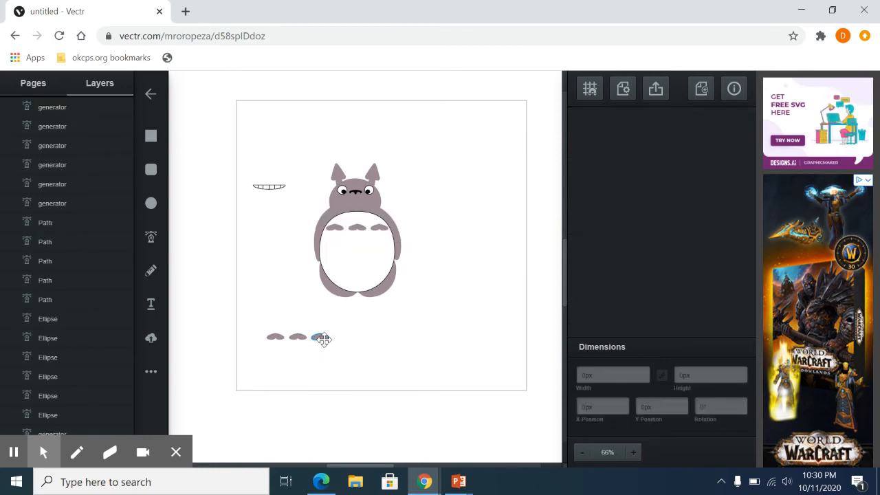
Step: Duplicate the end heart of the spare row and arrange all four hearts as a second row on the belly beneath the first
click(320, 338)
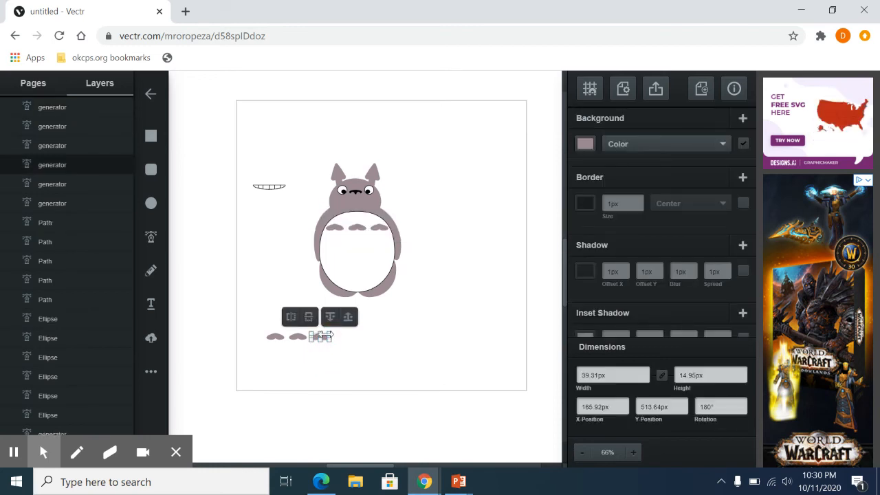
right_click(325, 336)
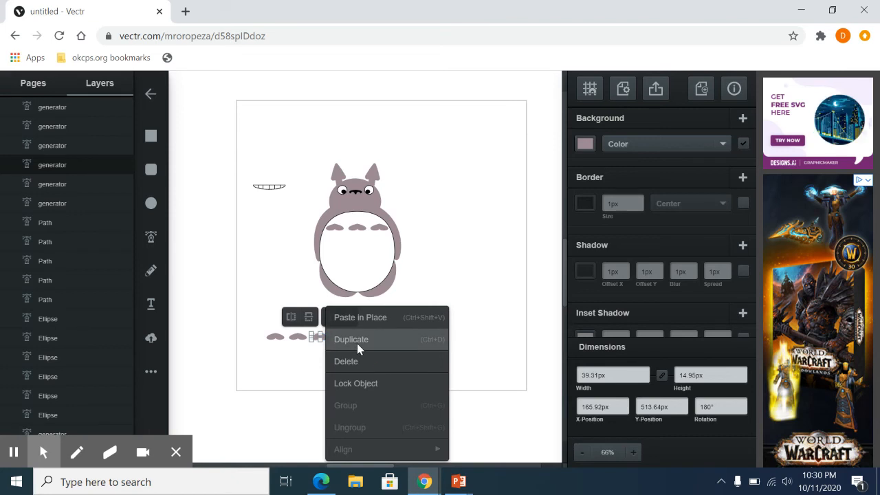
click(357, 343)
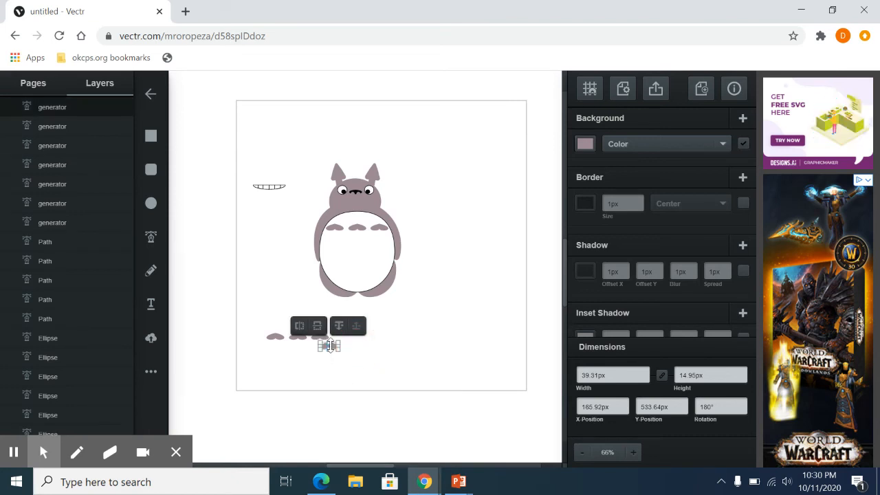
drag(330, 340, 369, 239)
click(367, 368)
click(323, 356)
click(494, 252)
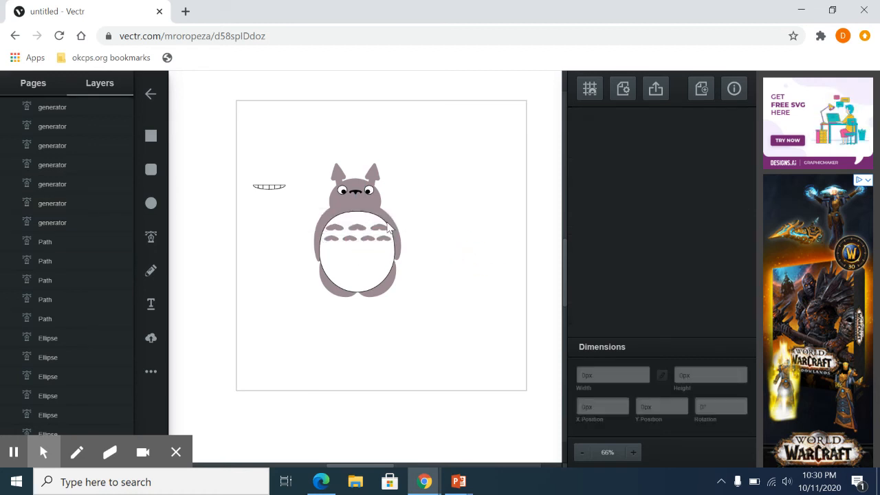
click(336, 231)
click(358, 230)
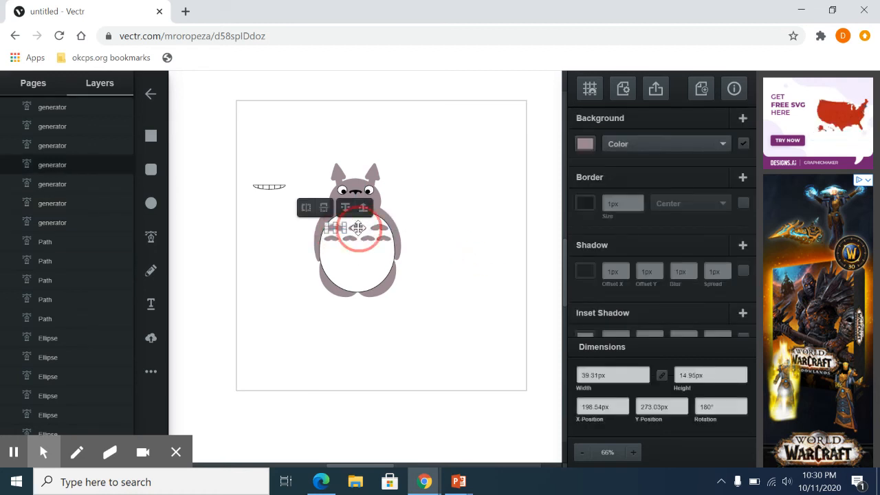
click(449, 274)
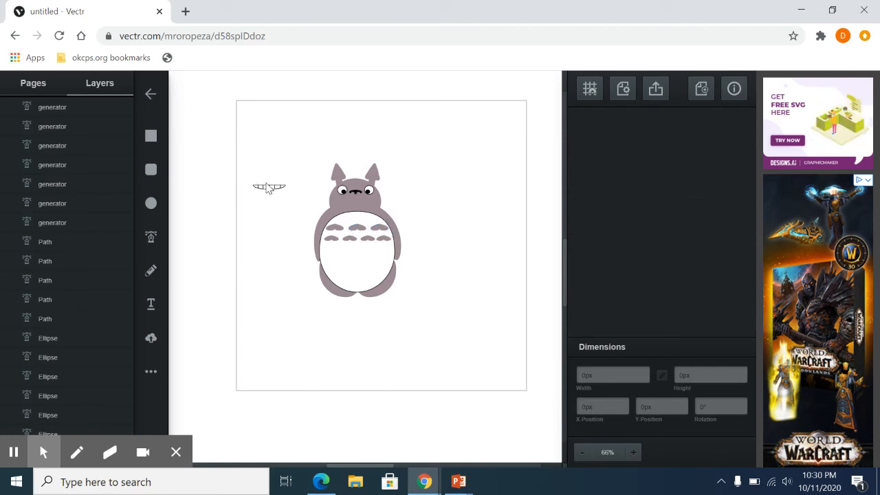
Step: Move the toothed mouth, together with its tooth lines, onto the creature's face under the nose
click(295, 184)
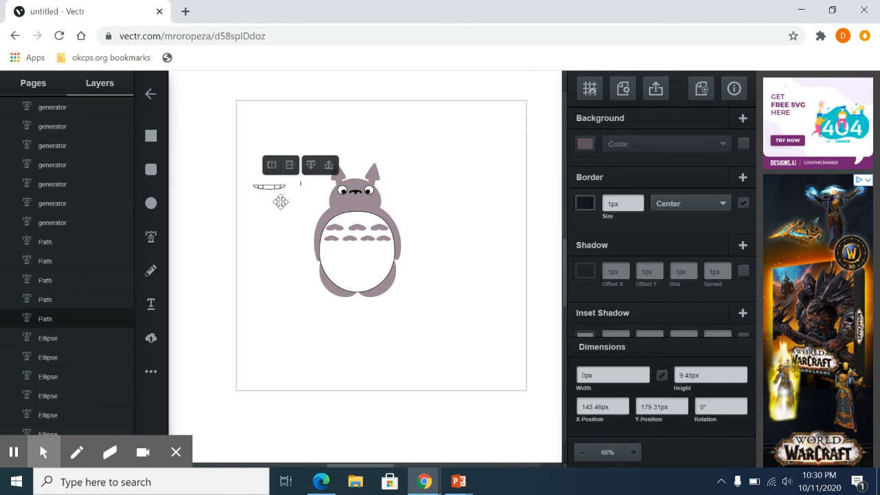
click(252, 218)
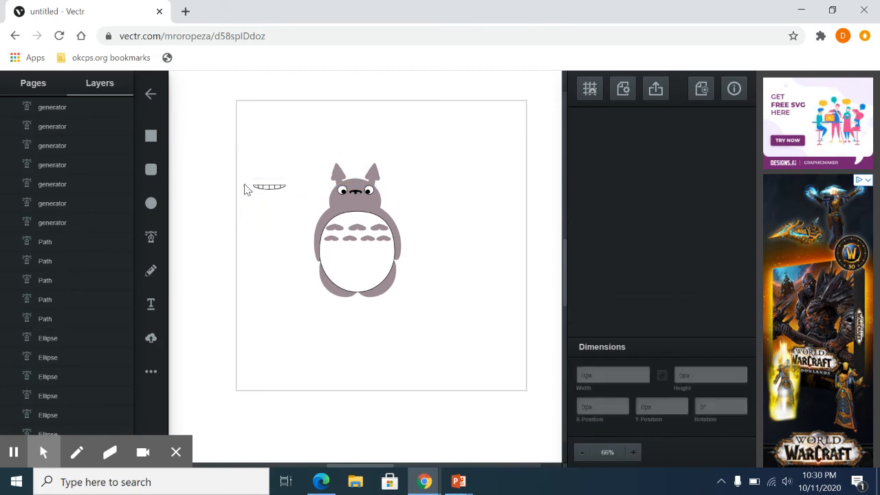
drag(275, 191, 353, 200)
click(363, 345)
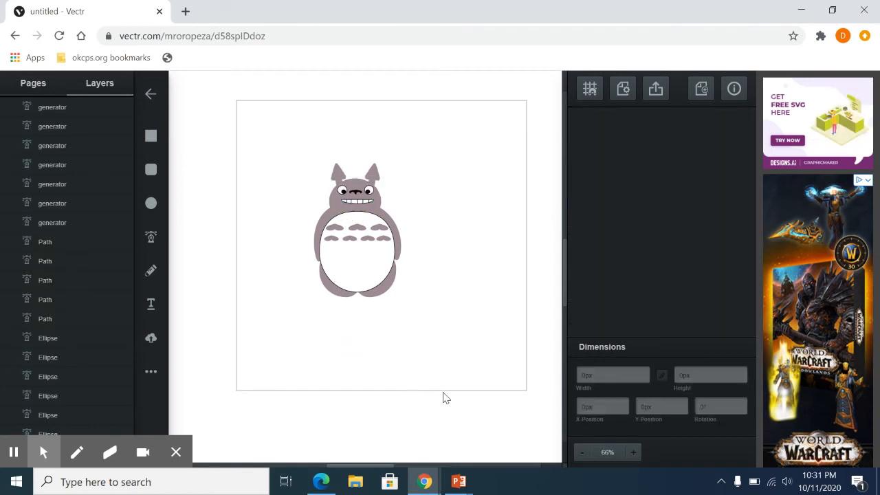
Step: Enlarge the whole creature to about 274 by 418 px and move it against the page's right edge
drag(280, 128, 473, 366)
drag(401, 163, 437, 107)
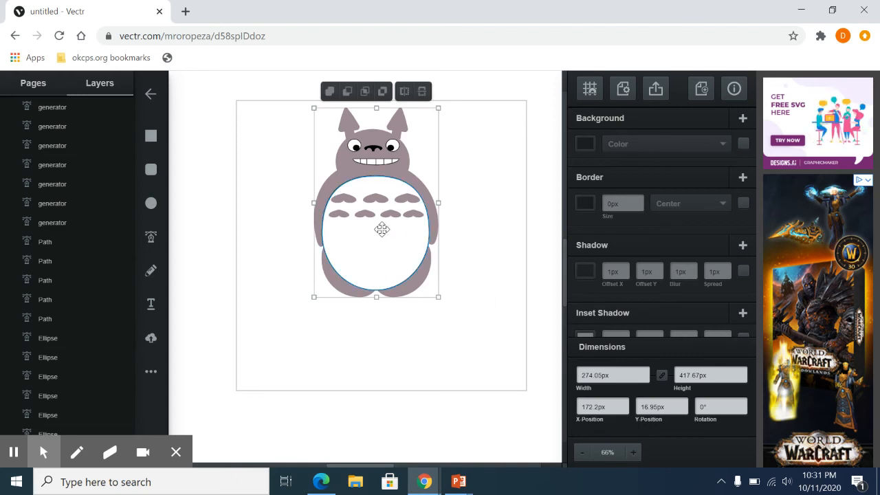
drag(382, 229, 467, 231)
click(449, 342)
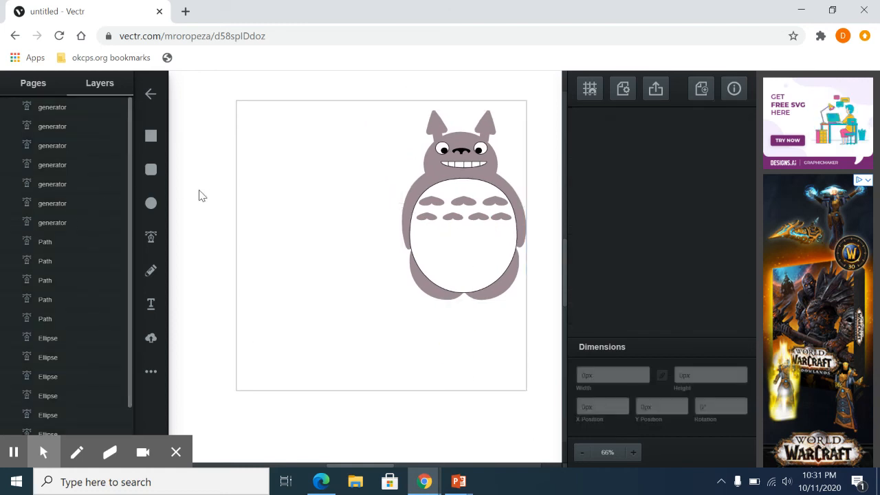
Step: Draw an ellipse about 142 by 120 px in the empty area beside the grey creature
click(151, 202)
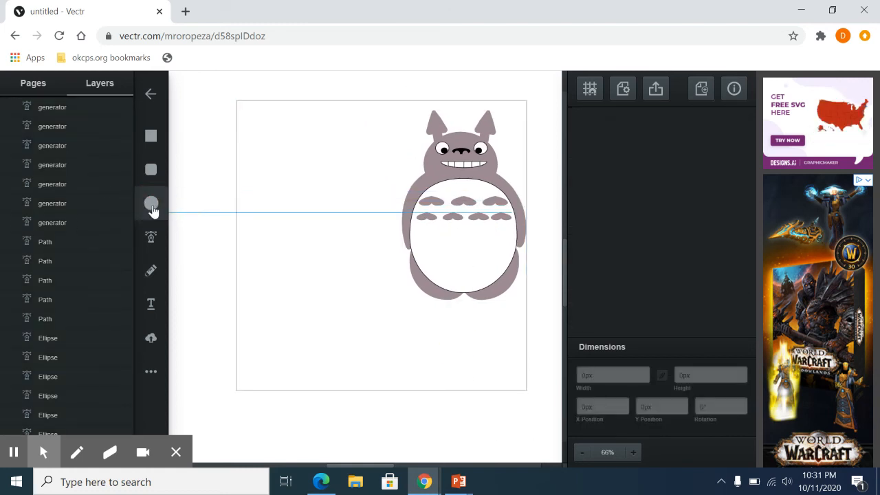
click(152, 204)
drag(247, 153, 325, 199)
click(151, 202)
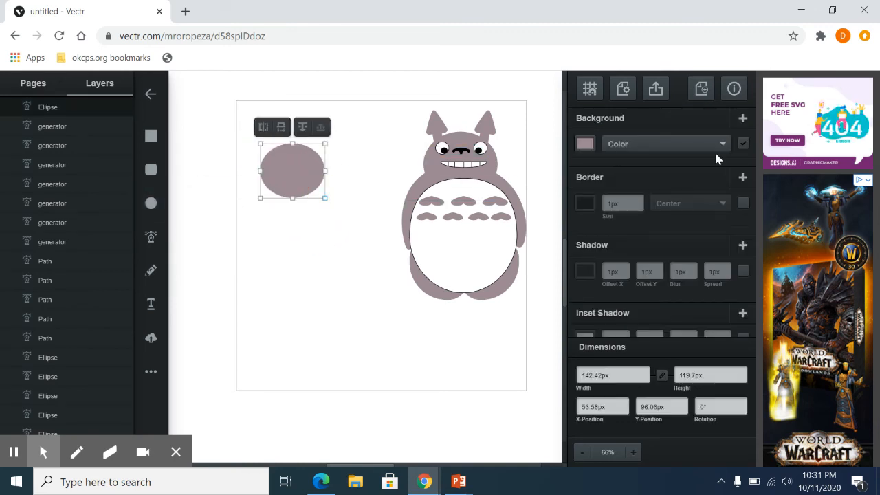
Step: Fill the new ellipse with light pink, #e96ebd
click(585, 143)
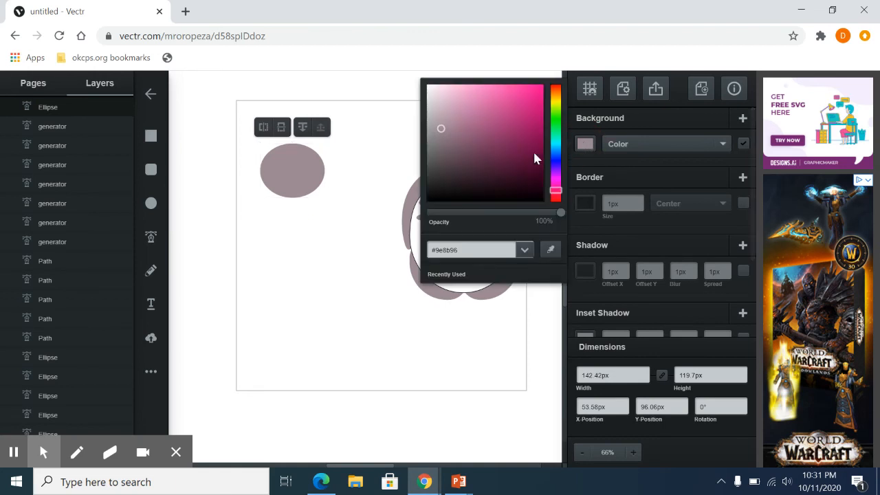
click(555, 184)
drag(442, 131, 524, 120)
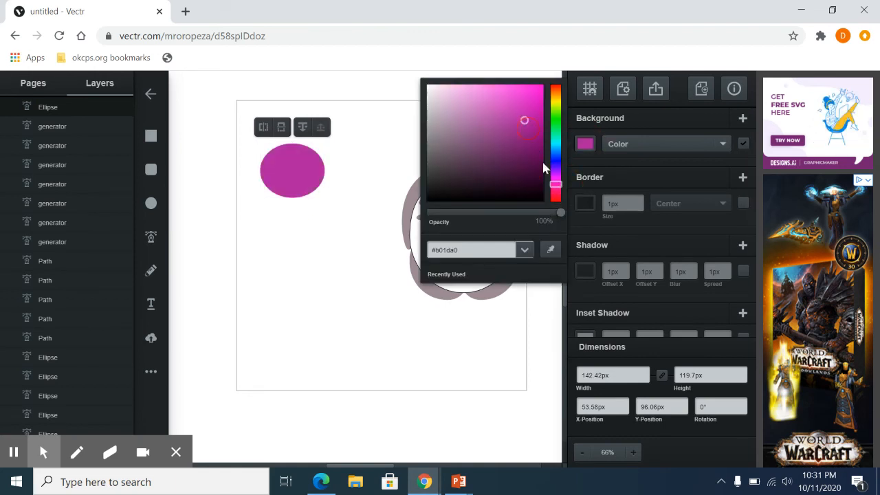
click(555, 203)
drag(557, 199, 556, 193)
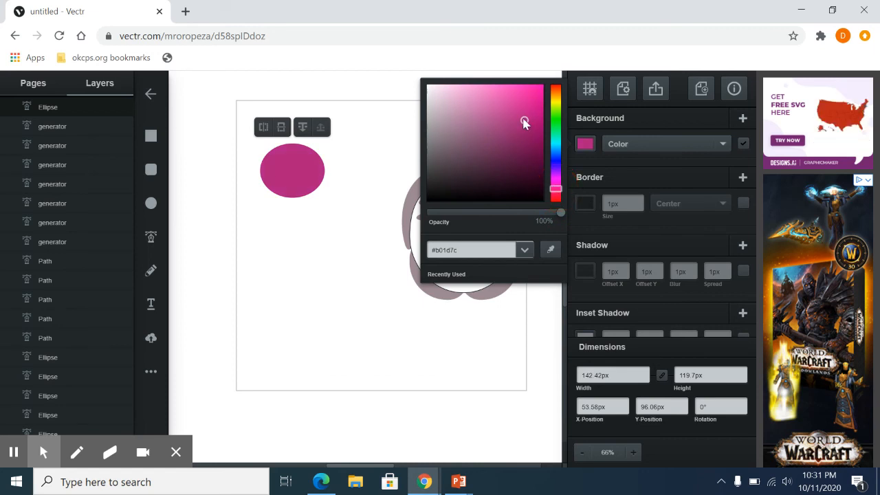
drag(524, 122, 489, 96)
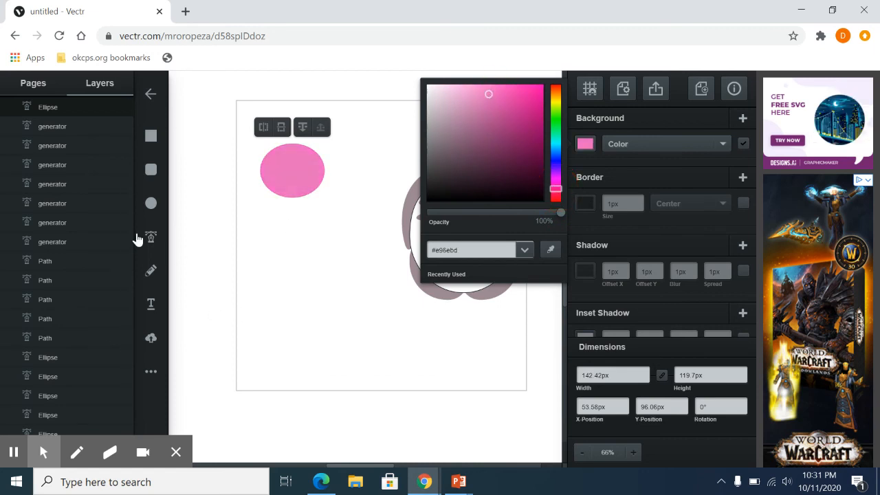
click(295, 286)
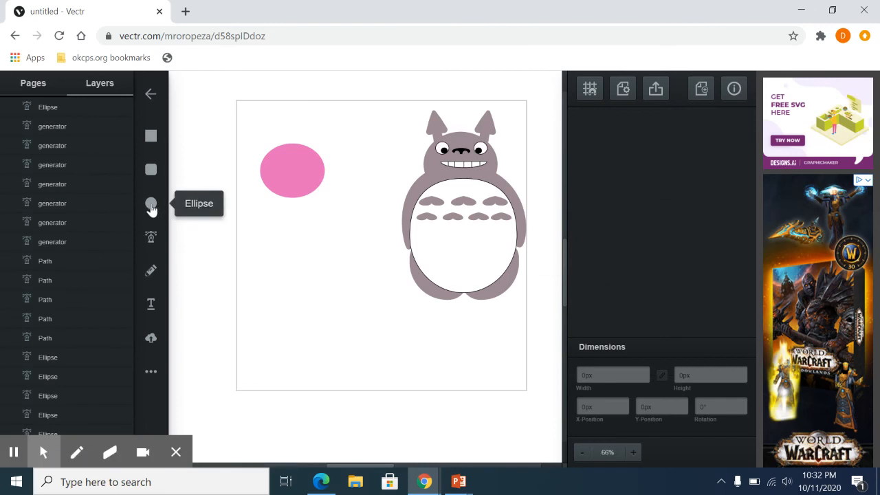
Step: Draw a small ellipse about 27 by 22 px below the pink head and fill it with black
click(147, 207)
drag(263, 241, 278, 252)
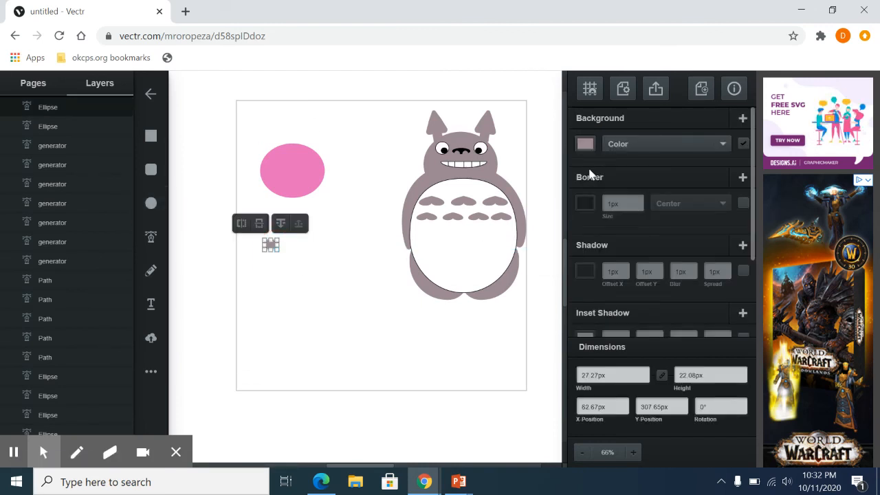
click(585, 143)
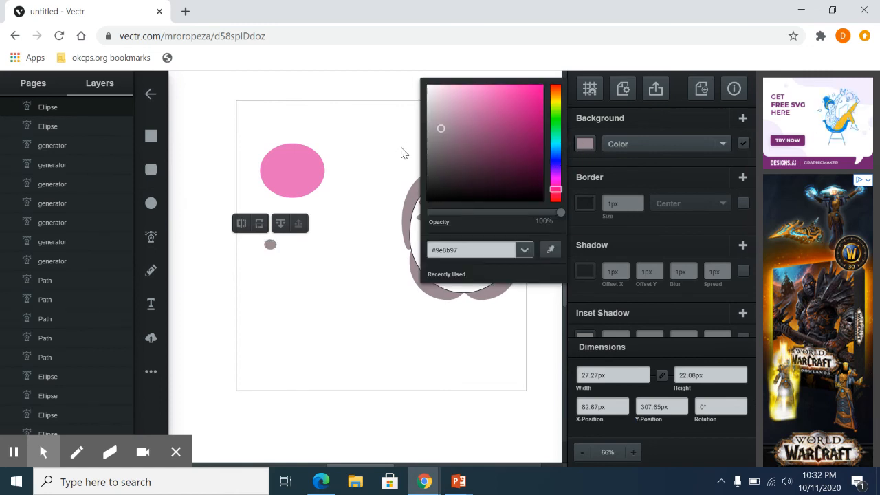
click(503, 166)
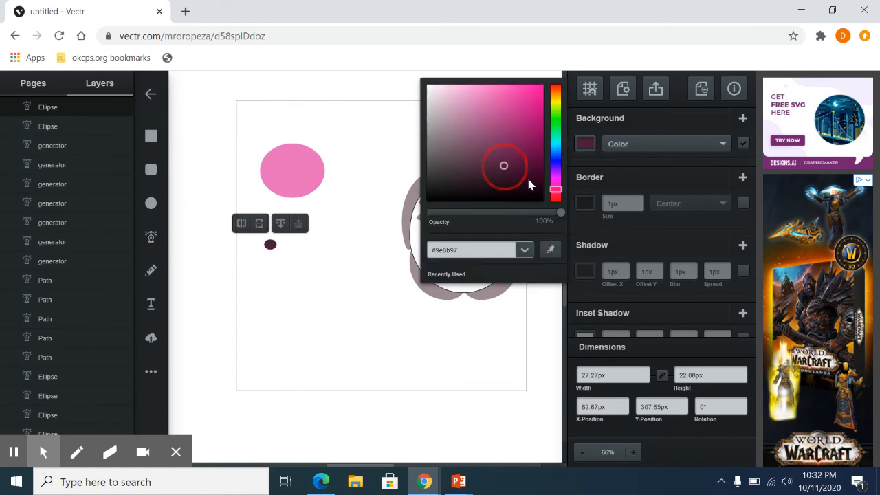
click(288, 288)
Step: Duplicate the small black ellipse and place the pair side by side on the pink head as eyes
right_click(269, 245)
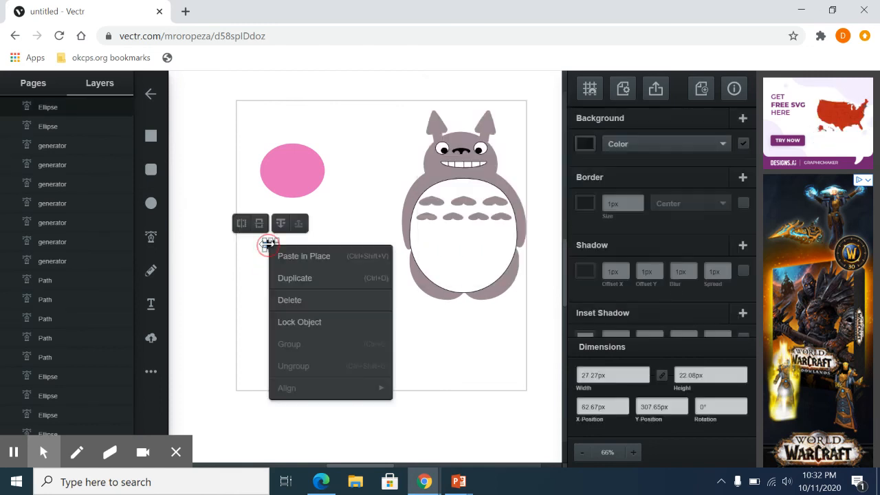
click(294, 277)
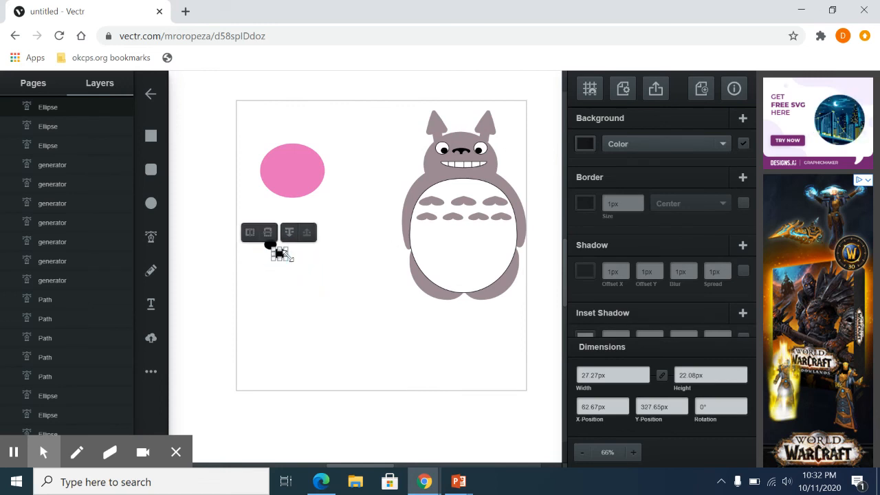
drag(280, 249, 303, 245)
click(249, 234)
drag(263, 225, 307, 167)
click(318, 283)
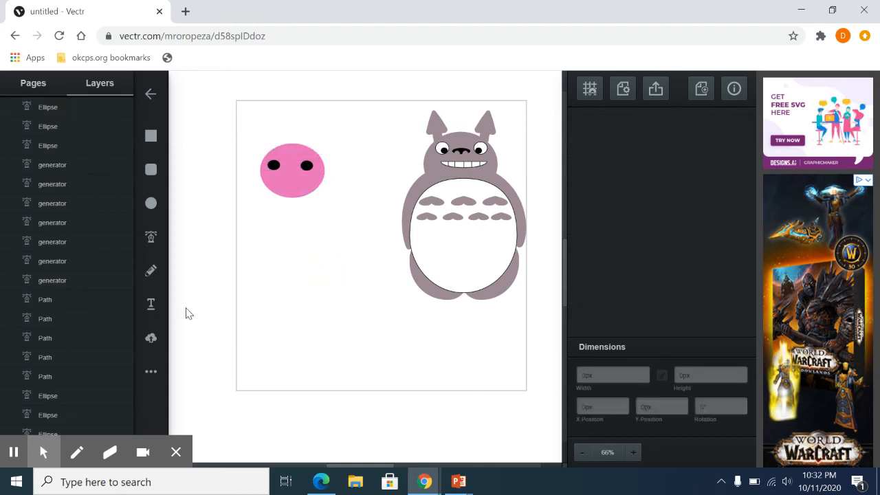
Step: Draw an open V-shaped path about 47 by 29 px below the pink head and set its border size to 3 px
click(151, 236)
click(280, 165)
click(271, 245)
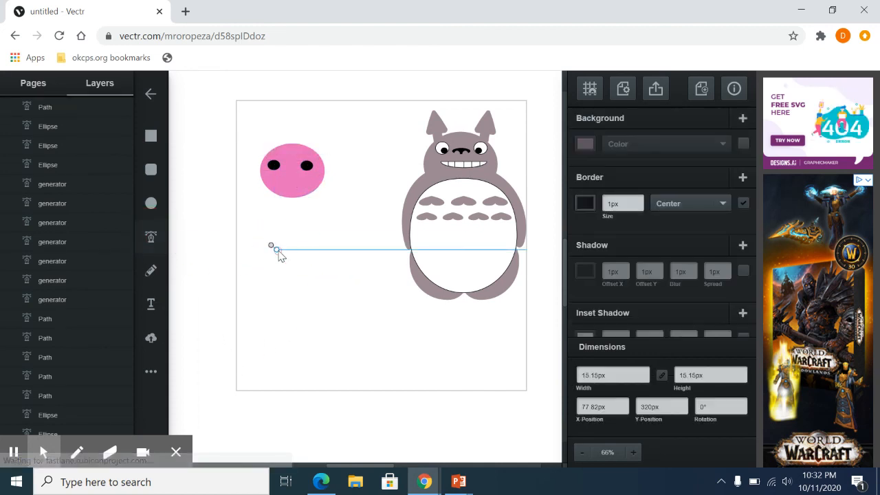
click(283, 256)
click(284, 255)
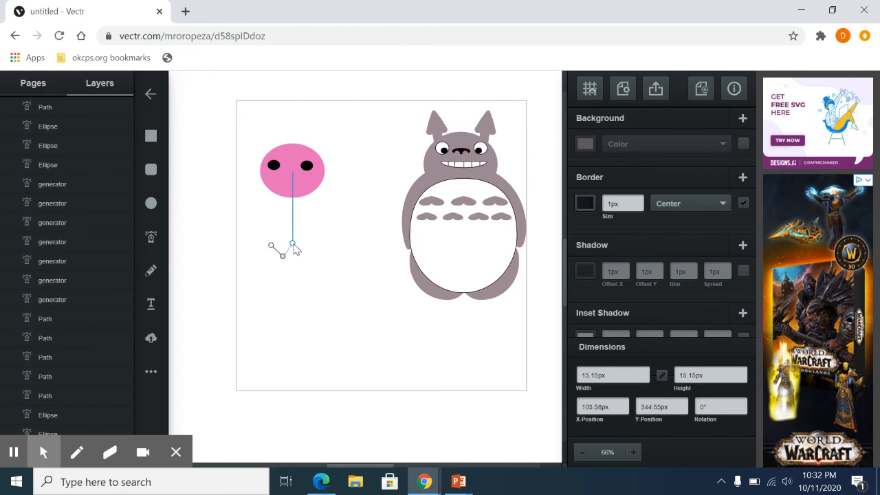
click(293, 243)
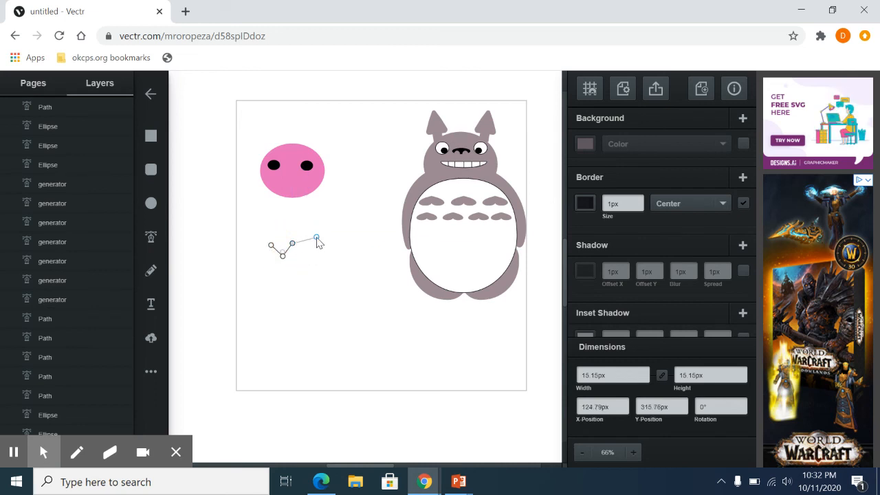
key(Escape)
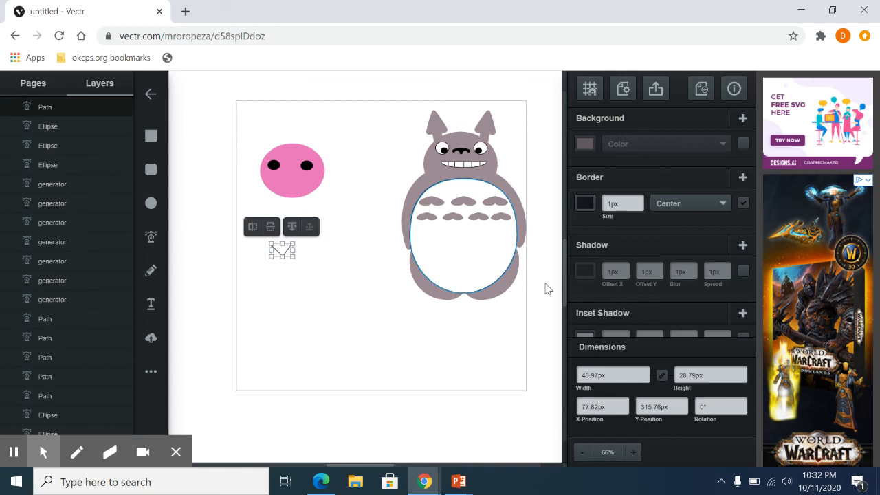
click(638, 200)
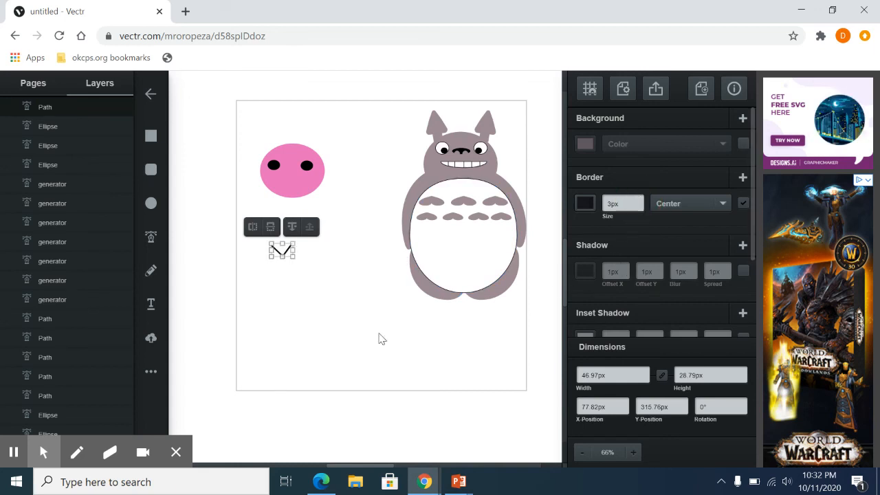
click(262, 323)
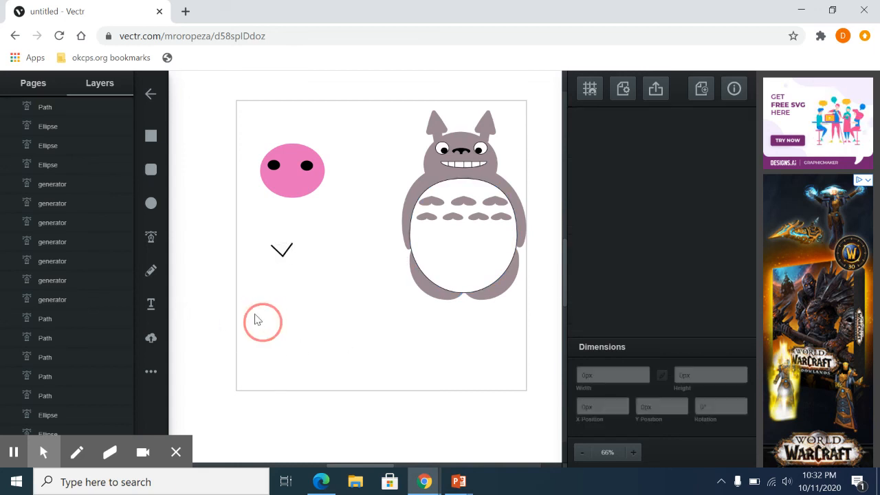
Step: Draw a line about 35 px long downward from the V's point and set its border size to 3 px
click(151, 237)
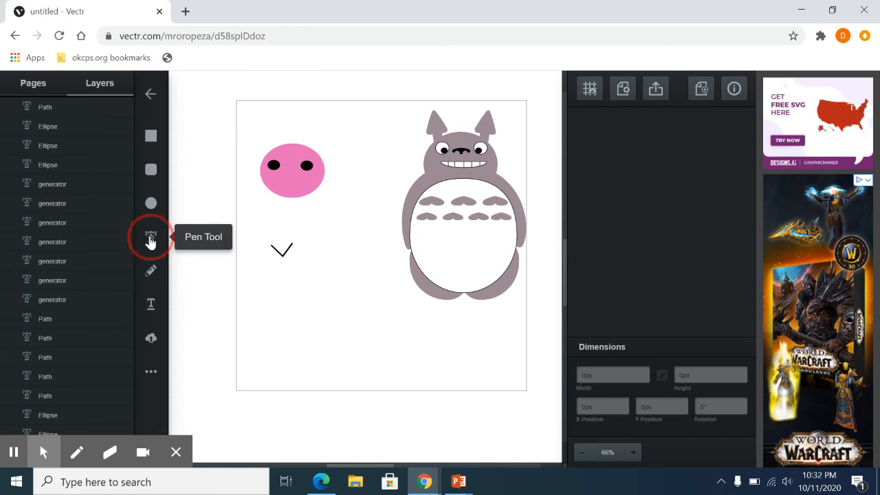
click(282, 256)
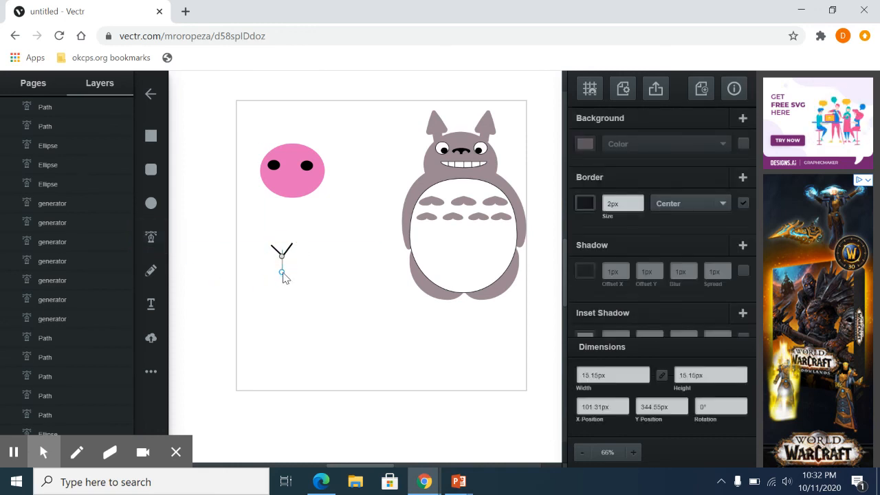
click(284, 273)
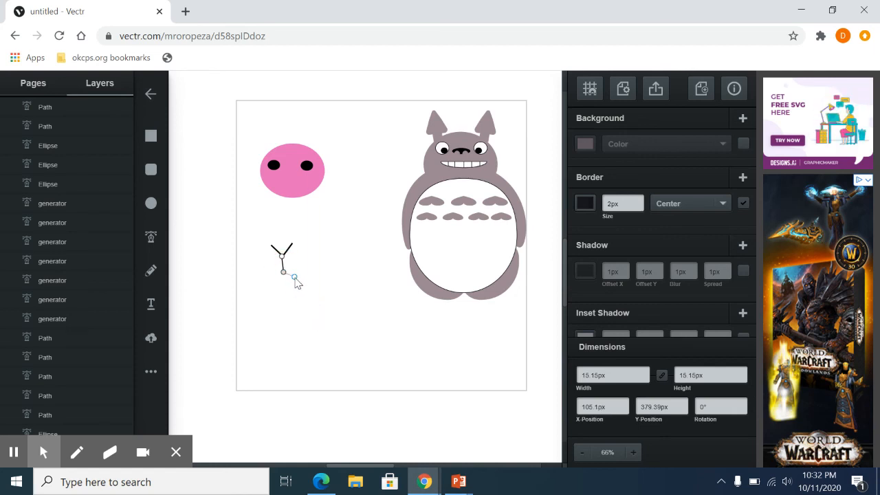
key(Escape)
click(296, 303)
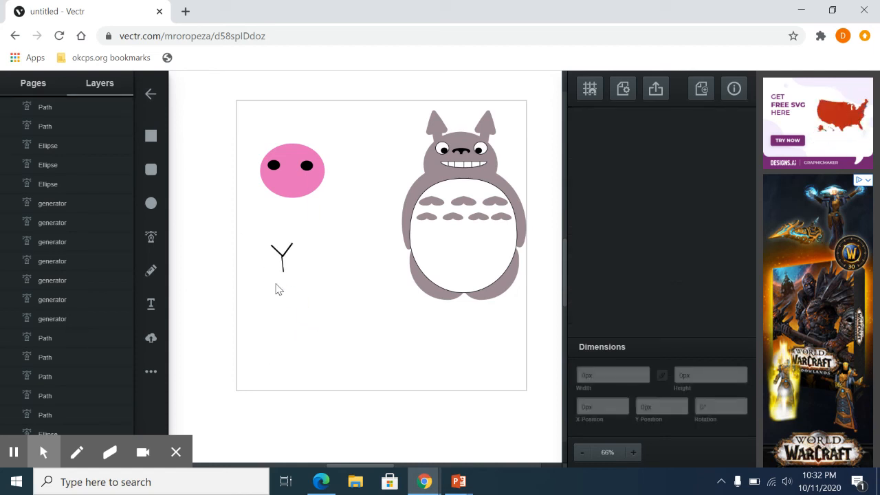
click(633, 451)
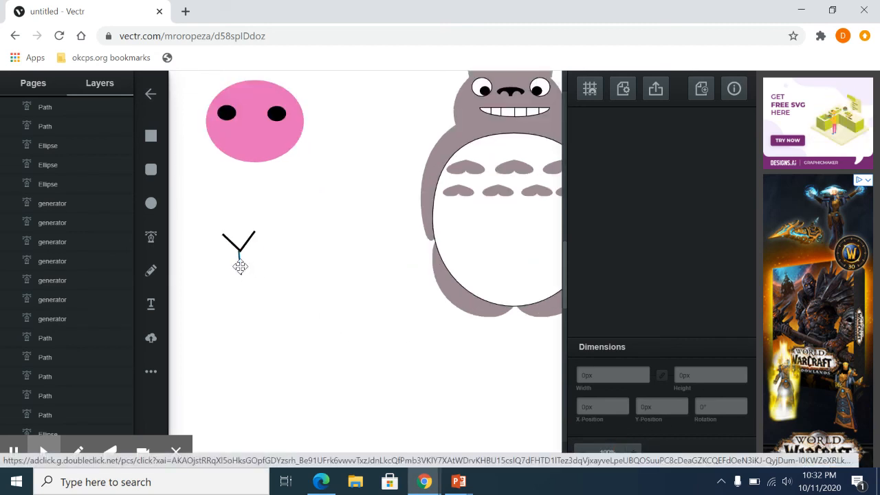
click(240, 270)
drag(240, 267, 242, 270)
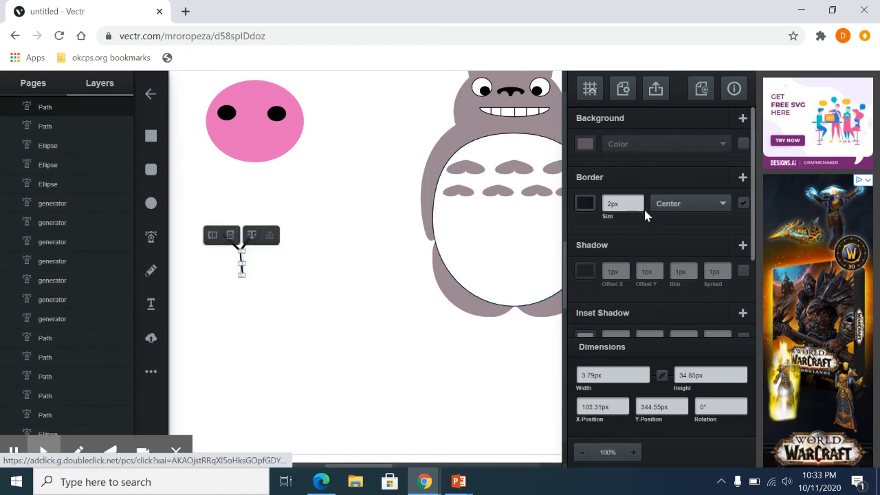
click(267, 338)
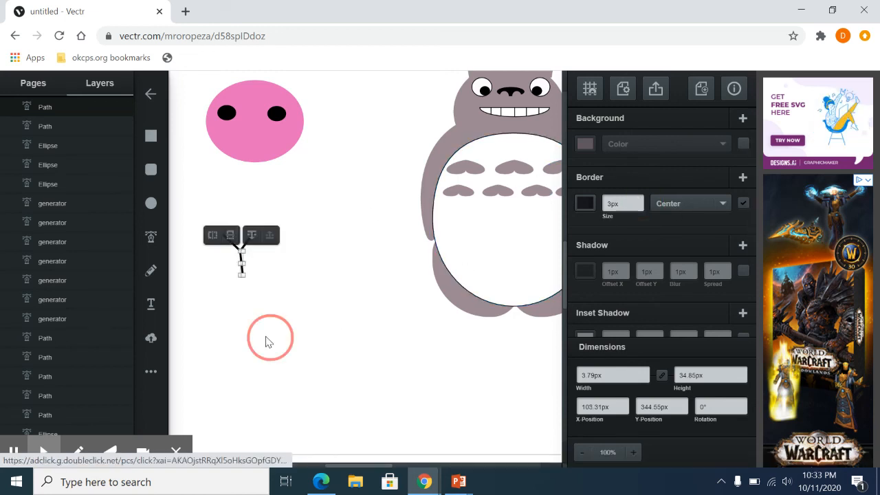
Step: Shrink the two Y-shaped paths together to about 25 by 33 px and place them on the pink face below the eyes
mouse_move(205, 210)
mouse_down()
mouse_move(275, 287)
mouse_move(244, 268)
mouse_move(232, 245)
mouse_move(246, 131)
mouse_move(250, 140)
mouse_up()
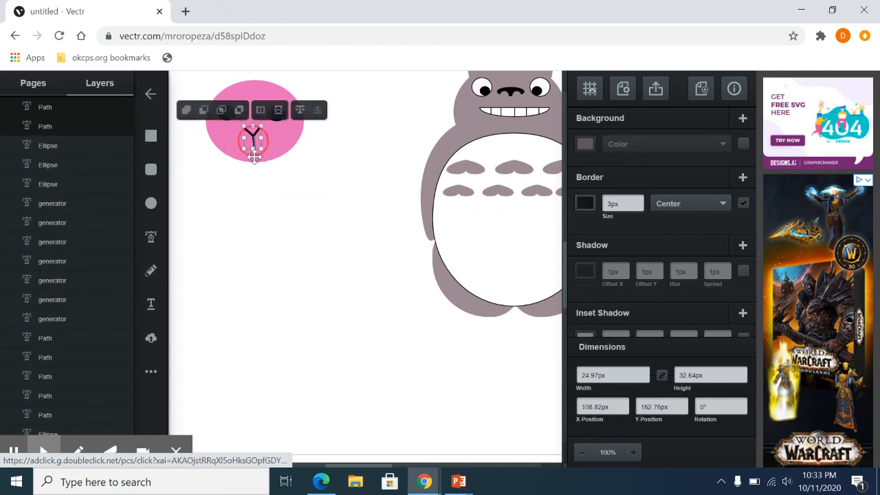
click(267, 304)
Step: Draw a tall ellipse about 47 by 94 px and position it as an ear above the pink head's first eye
scroll(335, 358, up, 1)
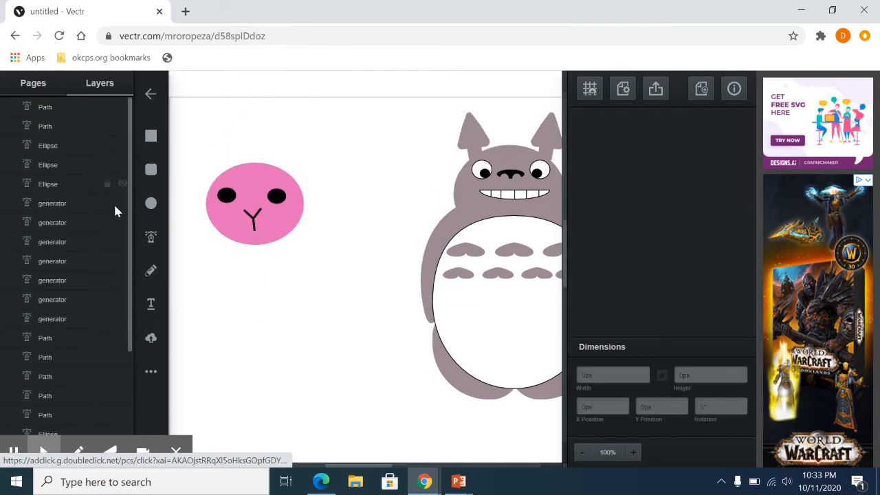
click(152, 208)
mouse_move(202, 119)
mouse_down()
mouse_move(234, 152)
mouse_move(233, 183)
mouse_up()
drag(216, 137, 226, 142)
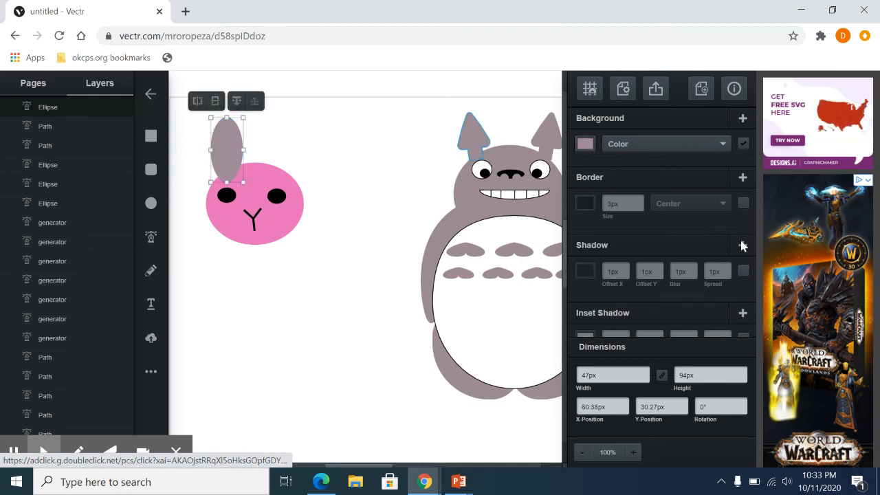
Step: Fill the ear with the pink sampled from the head
click(584, 143)
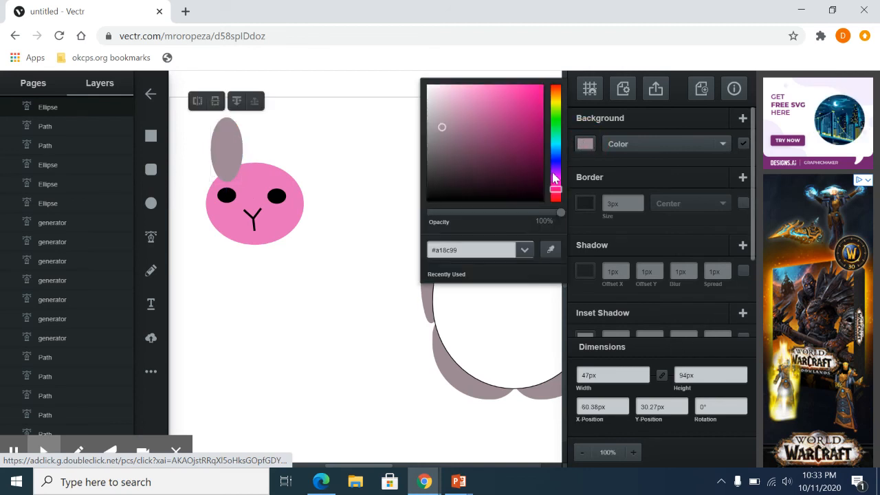
click(557, 249)
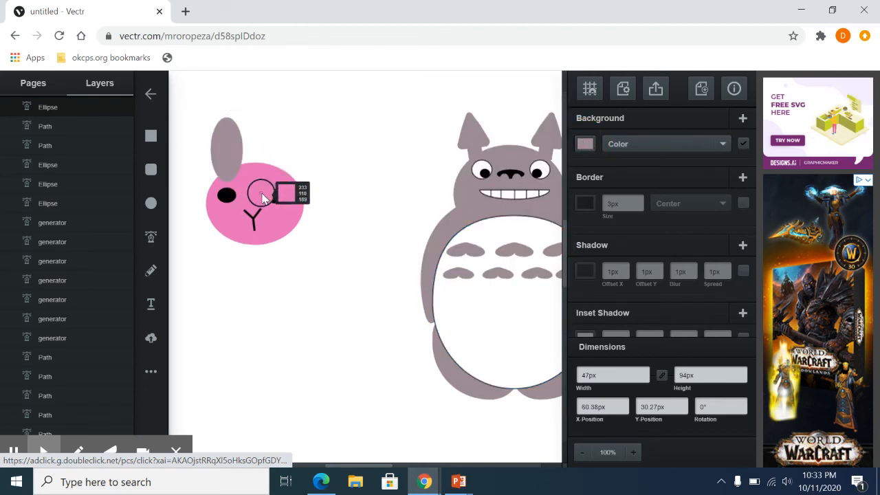
click(252, 188)
Step: Duplicate the pink ear and place the copy above the head's other eye
click(218, 144)
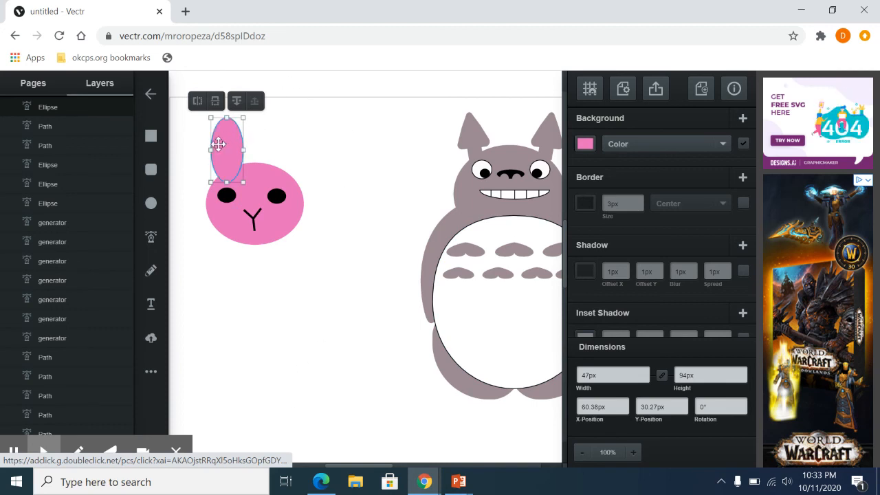
right_click(229, 144)
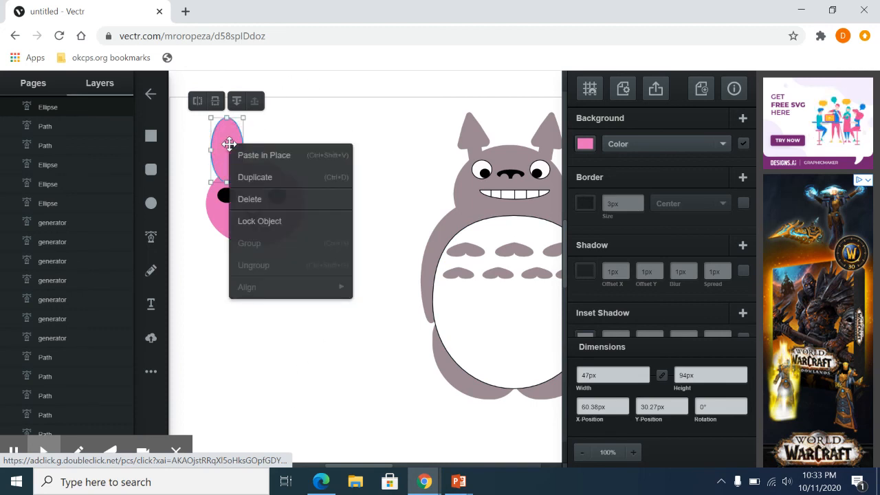
click(267, 177)
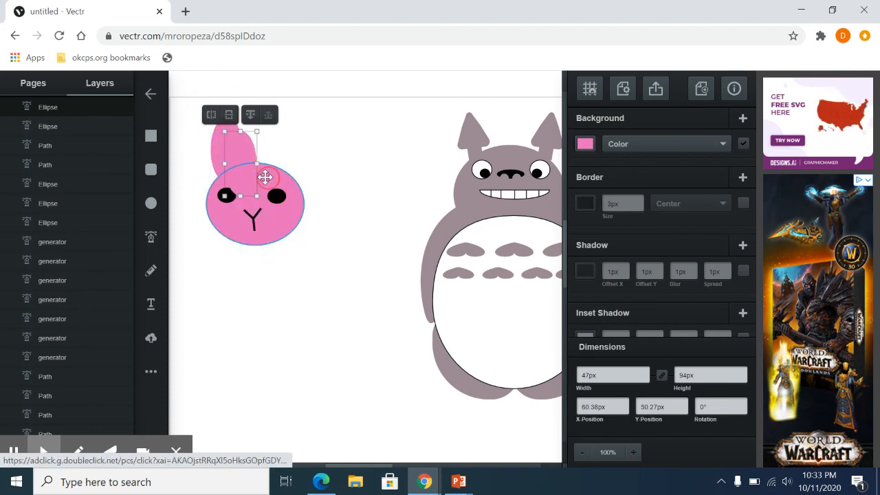
drag(238, 149, 273, 131)
click(358, 285)
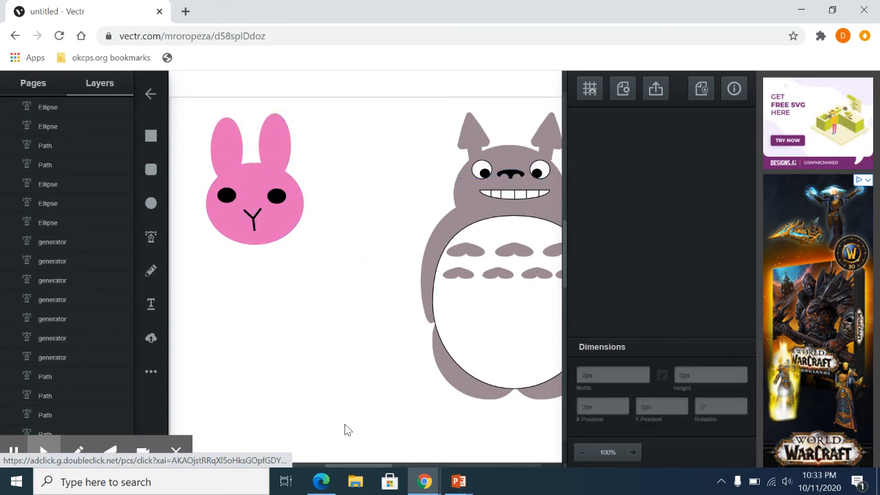
click(582, 455)
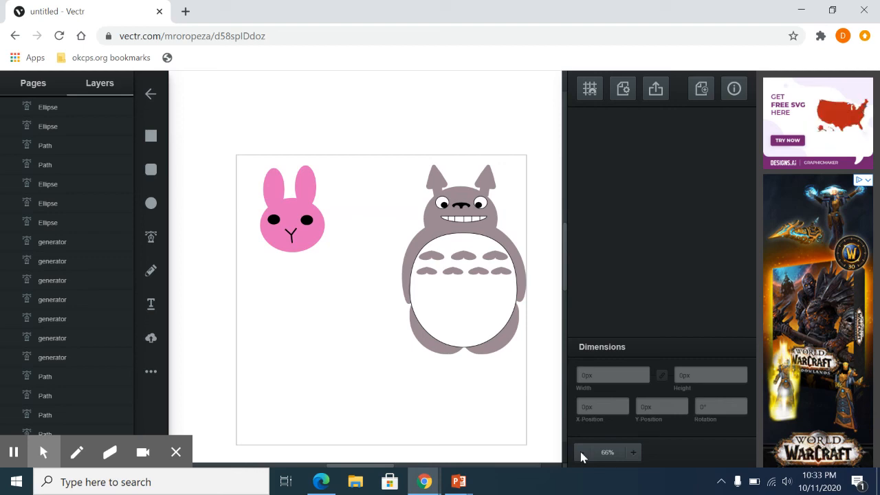
click(820, 35)
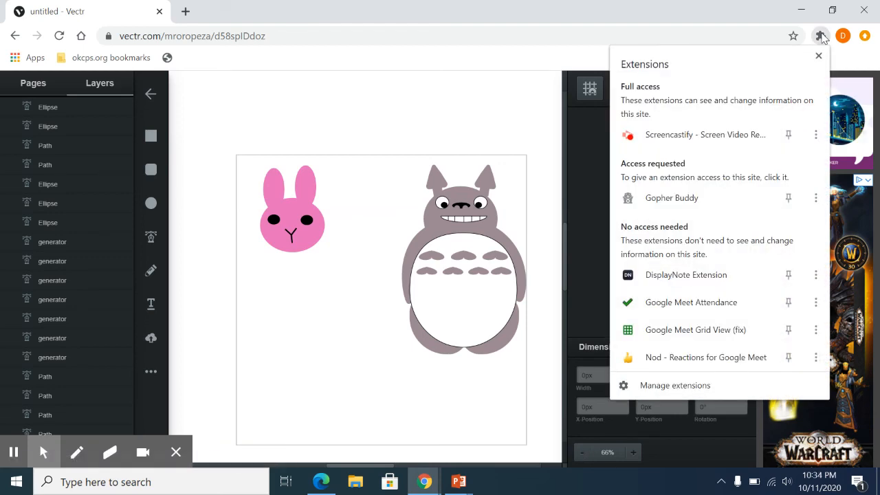
click(719, 132)
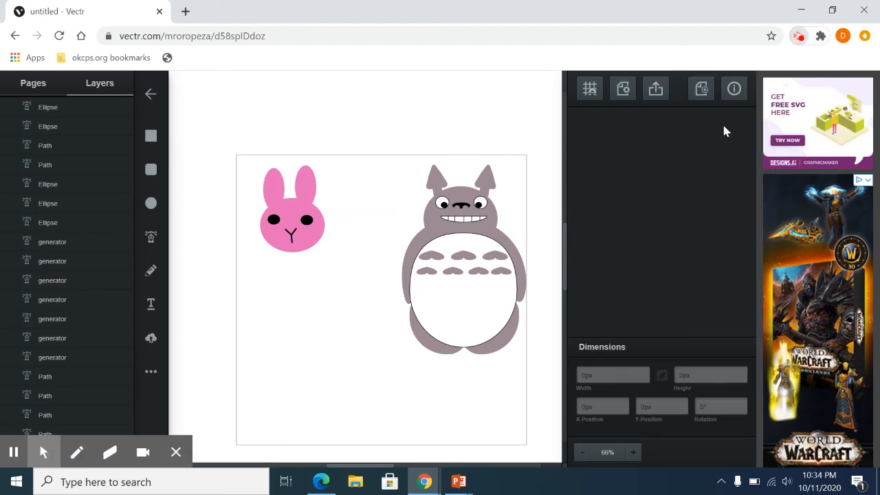